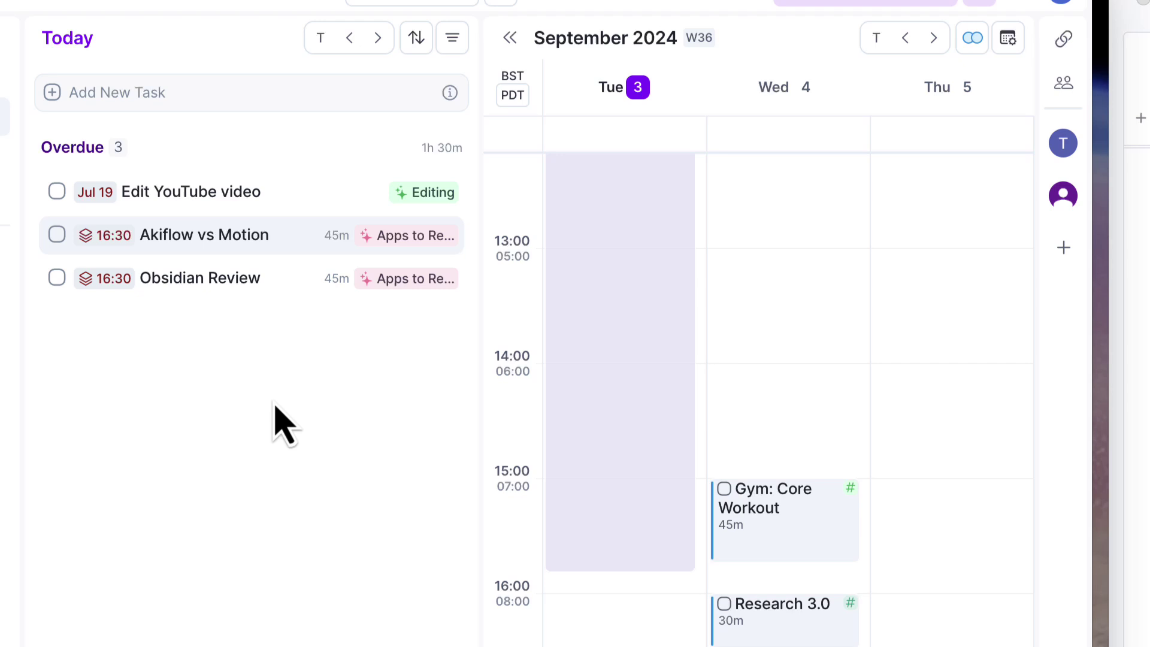
# - Move the overdue 'Edit YouTube video' task onto Wednesday 4 at 14:00 in the calendar
pyautogui.moveTo(221, 190); pyautogui.dragTo(779, 390)
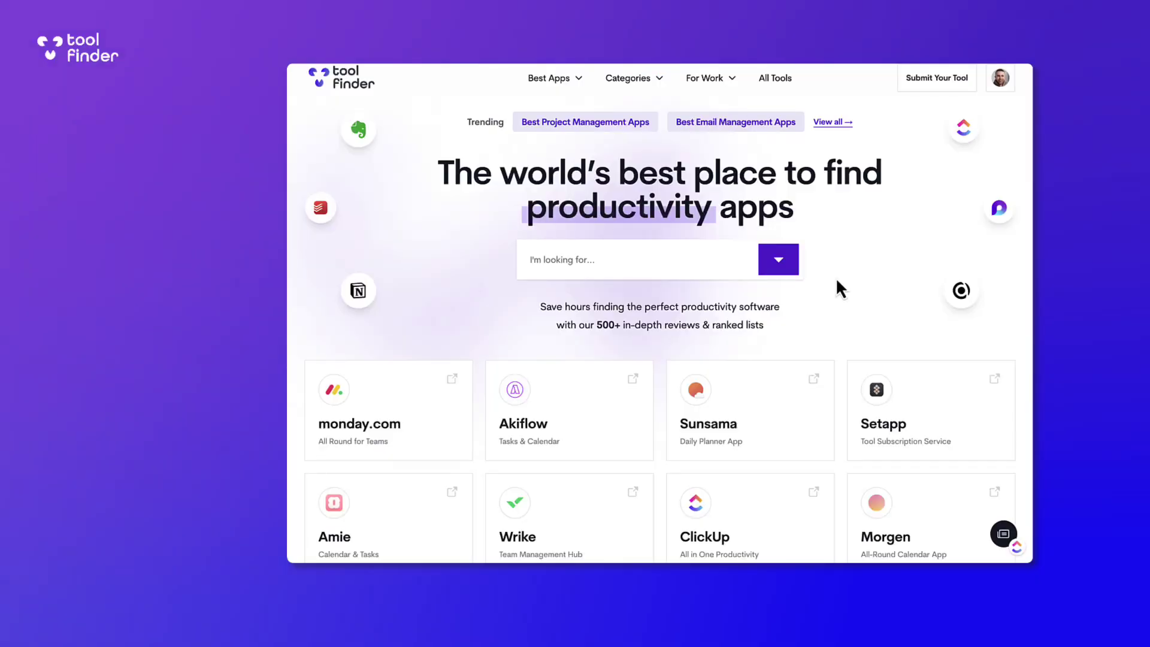
# - Open the Sunsama card on Tool Finder and scroll through its review
pyautogui.scroll(-3, 722, 372)
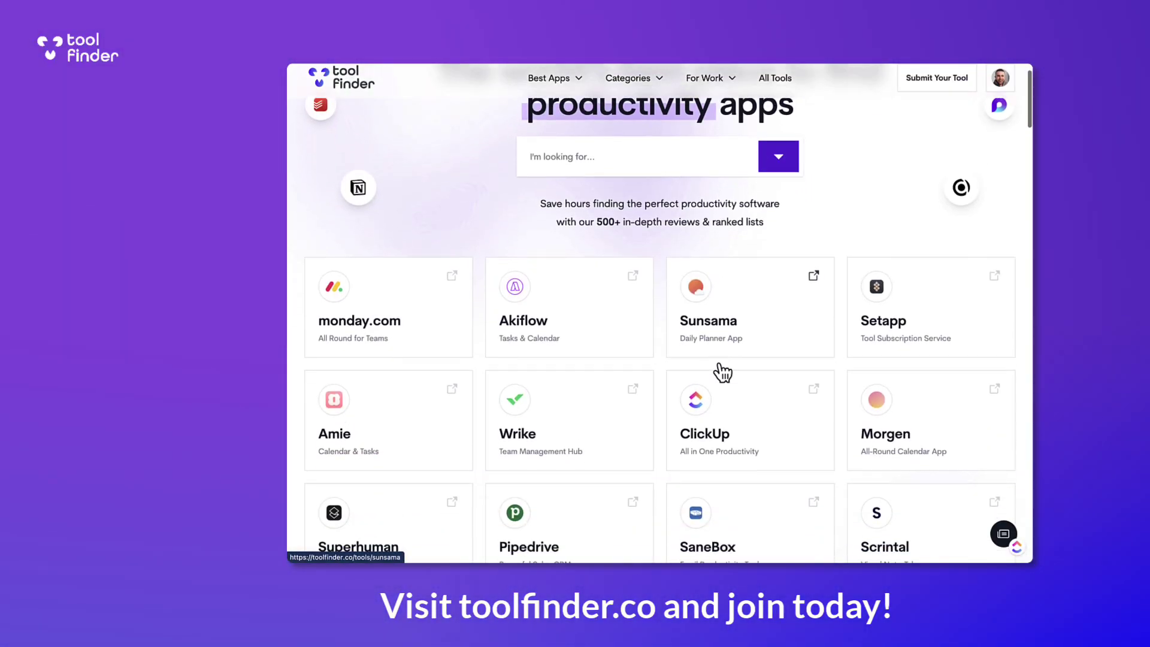
pyautogui.click(738, 310)
pyautogui.scroll(-15, 1043, 233)
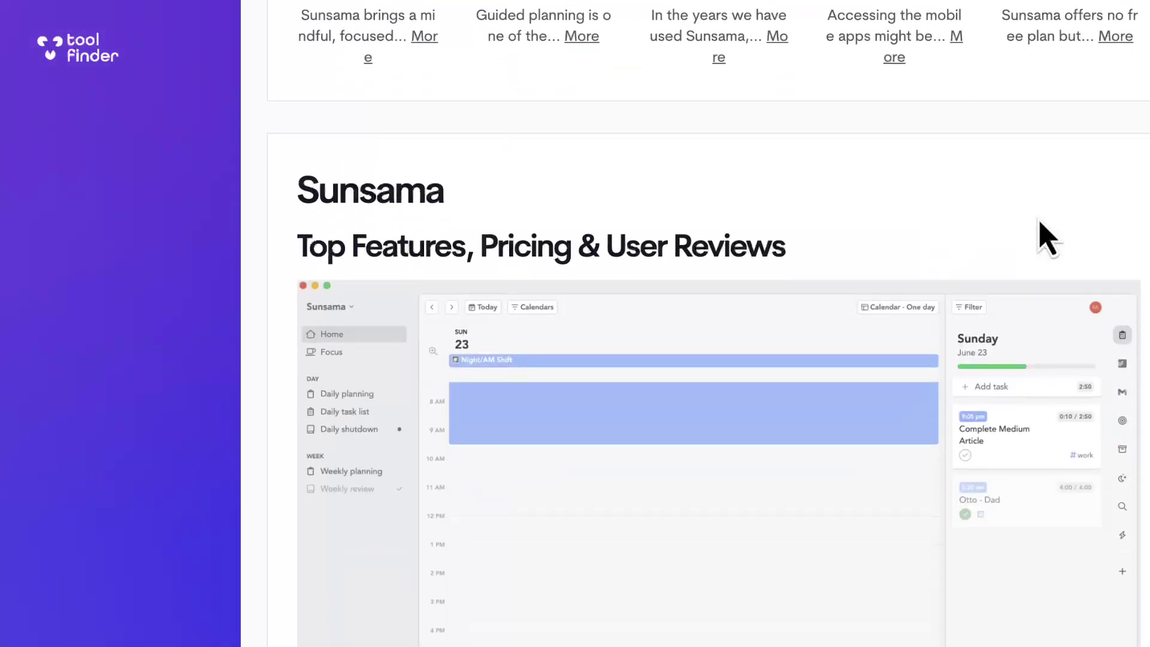
pyautogui.scroll(-4, 1045, 236)
pyautogui.scroll(10, 1042, 231)
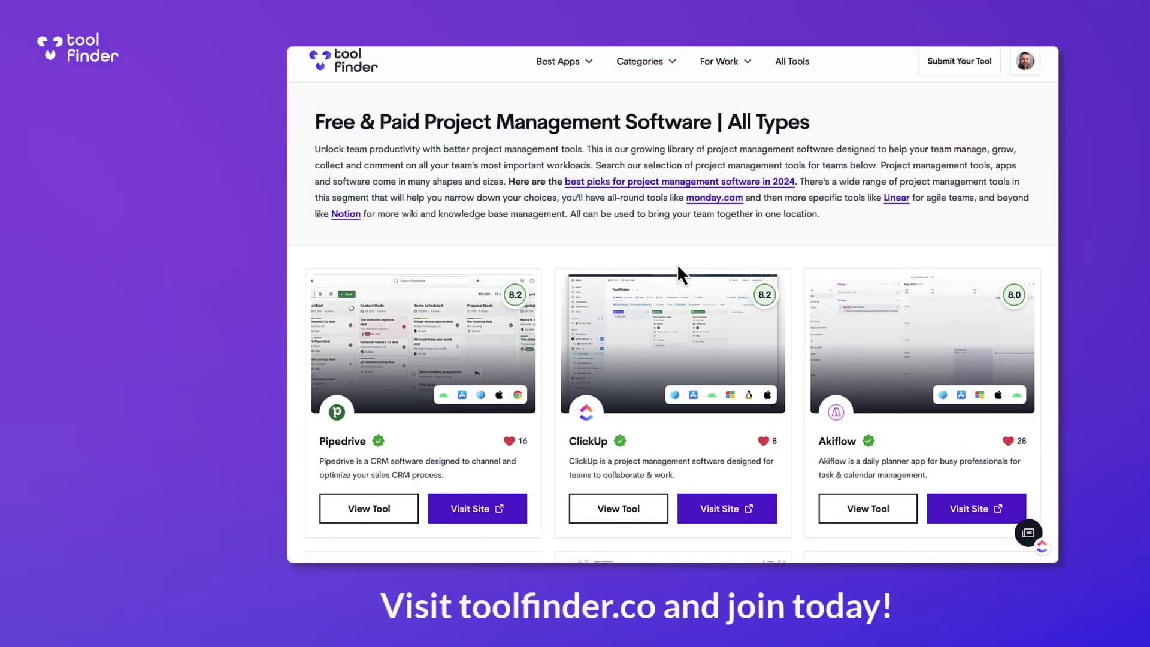
pyautogui.scroll(-10, 679, 267)
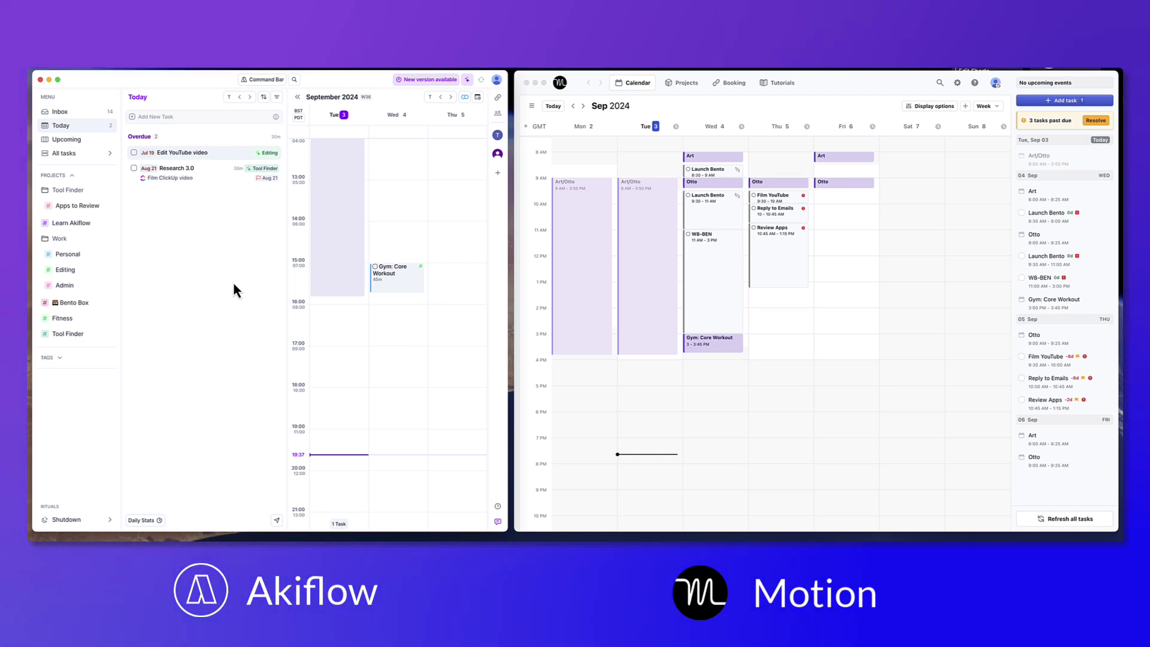
# - In Akiflow, plan Research 3.0 for Wednesday 4 at 16:00
pyautogui.click(297, 97)
pyautogui.click(134, 99)
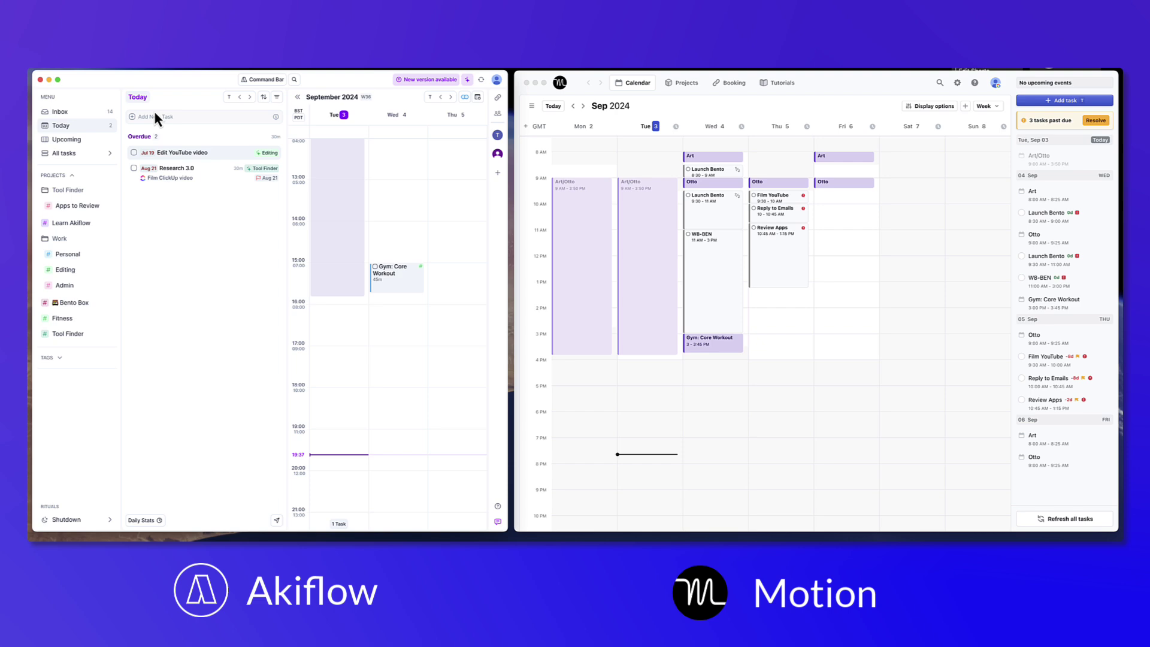
pyautogui.moveTo(189, 180); pyautogui.dragTo(412, 310)
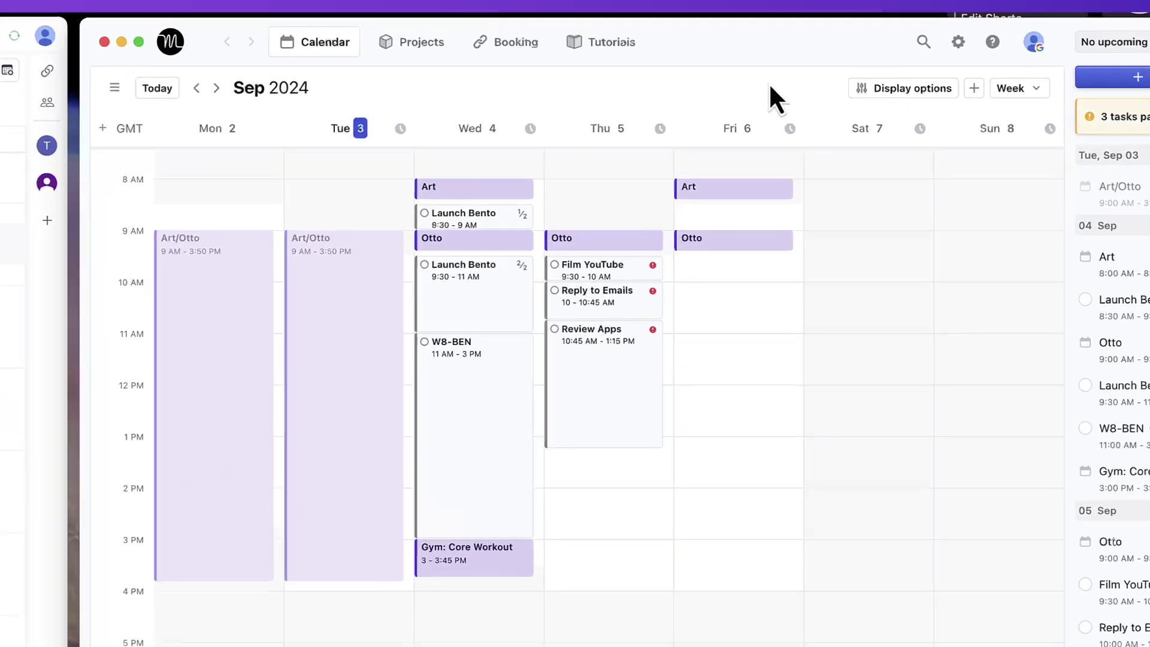
# - In Motion, switch the calendar to Day view and back to Week, and check the display options
pyautogui.click(1008, 93)
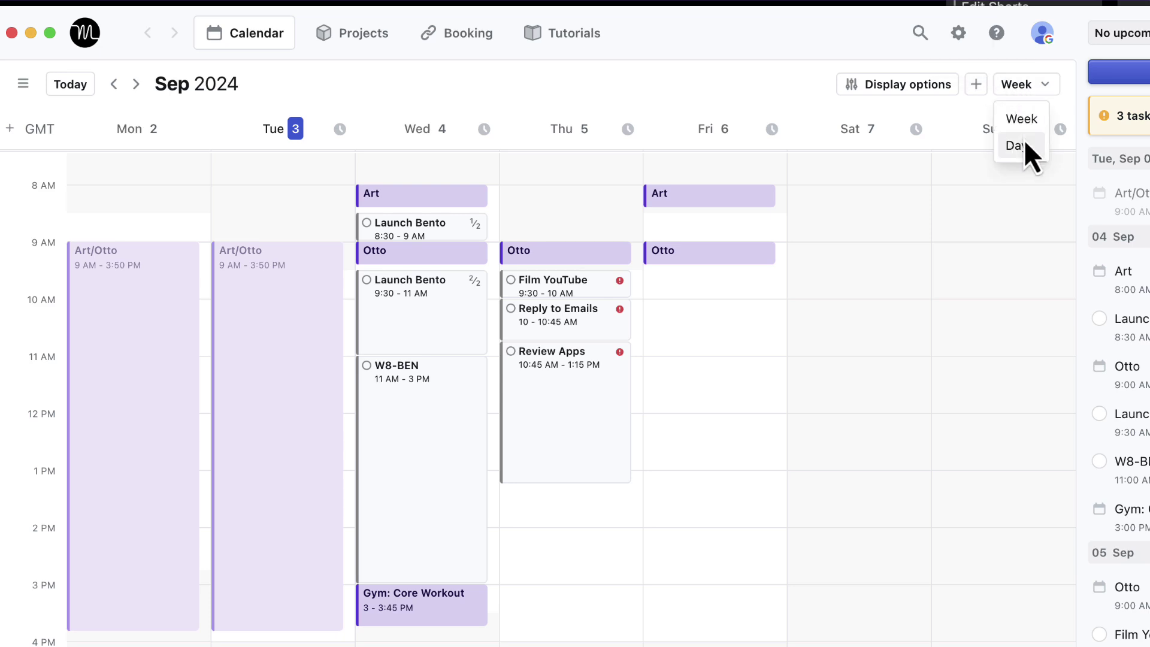
pyautogui.click(1019, 145)
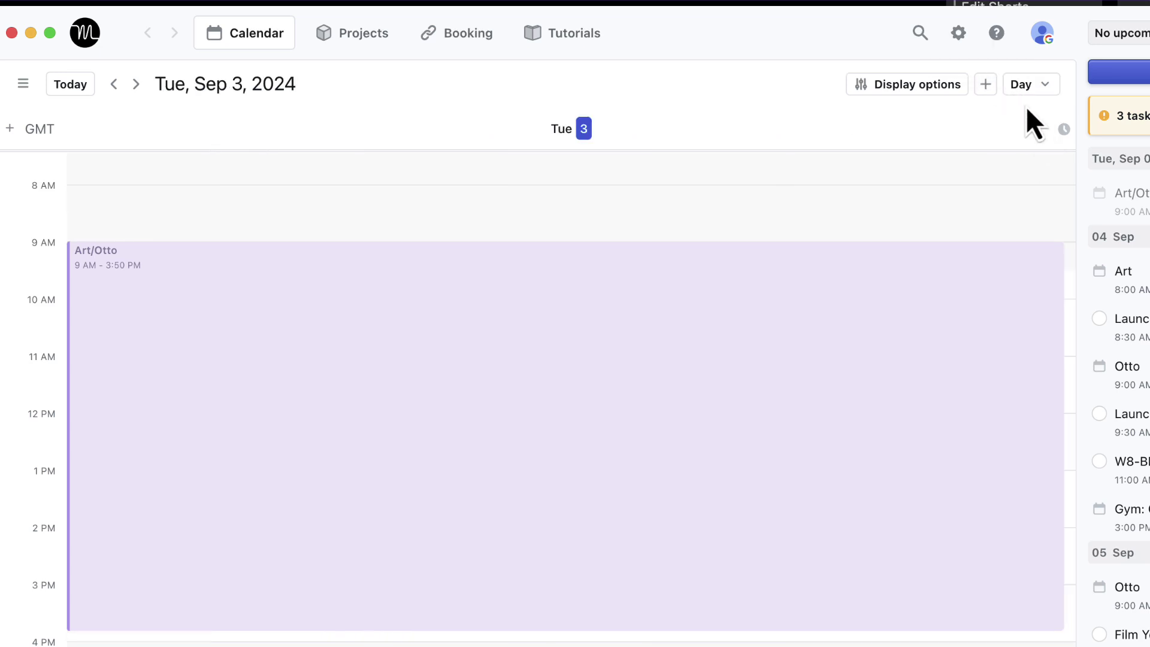
pyautogui.click(1027, 90)
pyautogui.click(1021, 118)
pyautogui.click(949, 96)
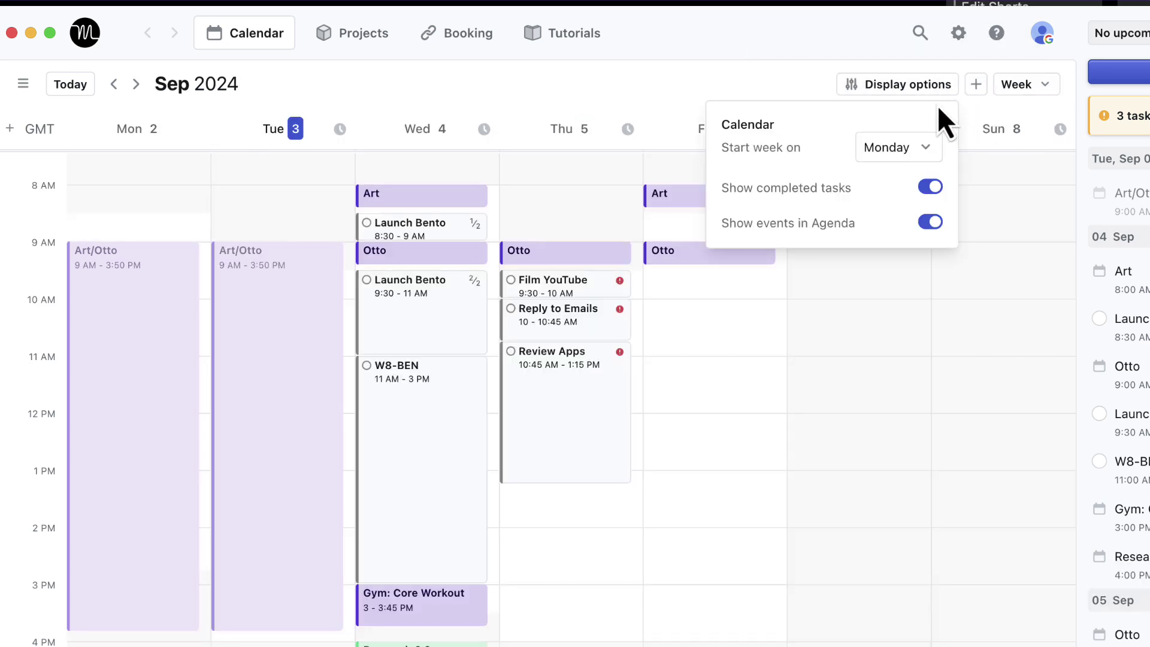
pyautogui.click(799, 78)
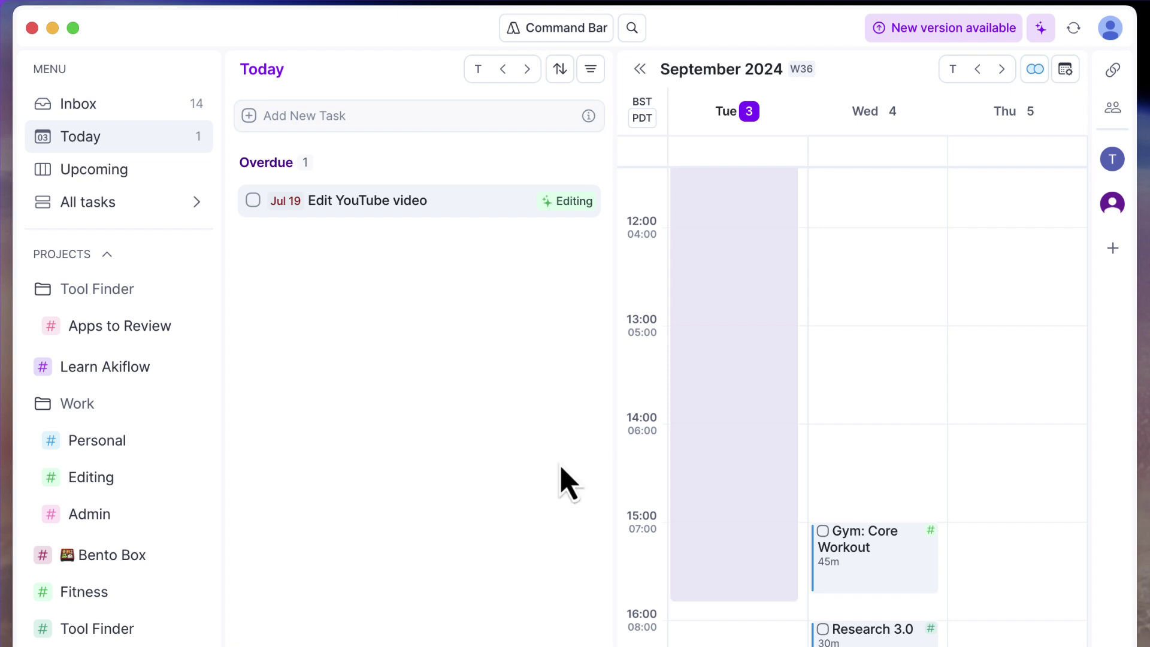
pyautogui.scroll(5, 854, 487)
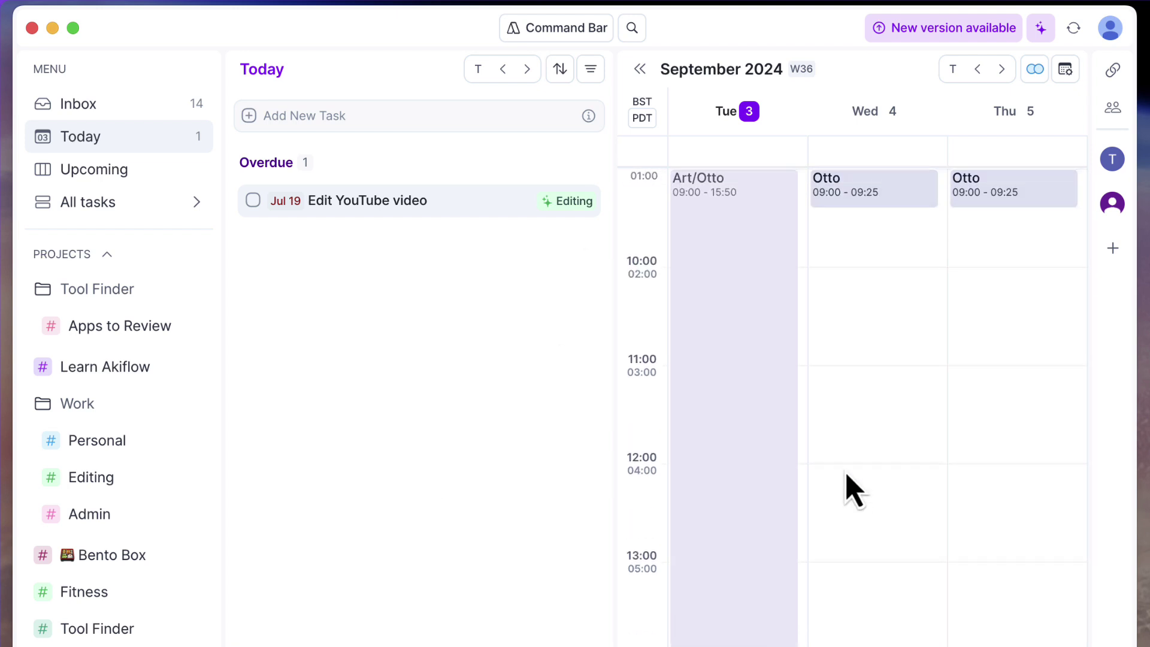
pyautogui.scroll(-5, 847, 476)
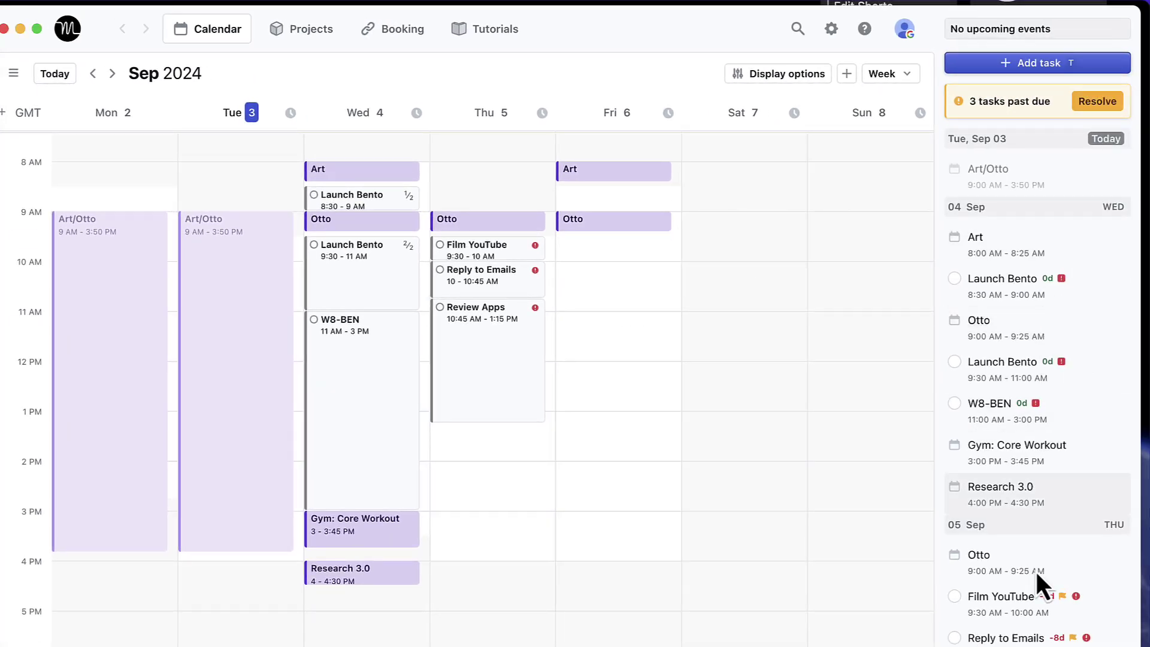
pyautogui.moveTo(541, 397)
pyautogui.click(497, 379)
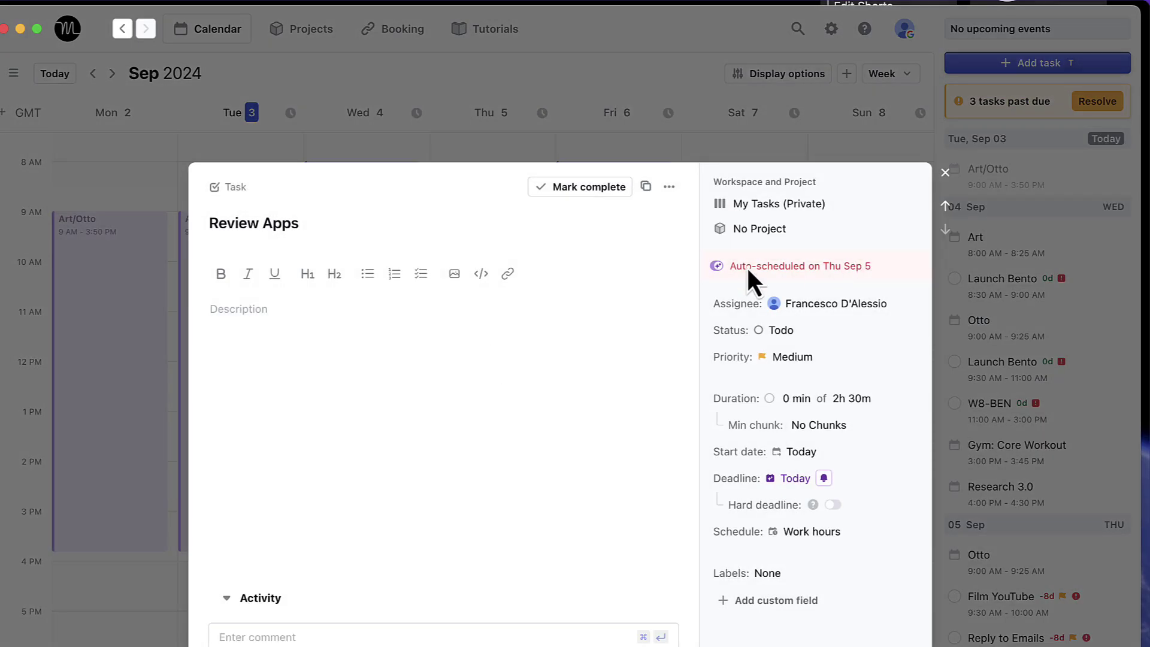
pyautogui.click(716, 266)
pyautogui.click(715, 265)
pyautogui.click(838, 114)
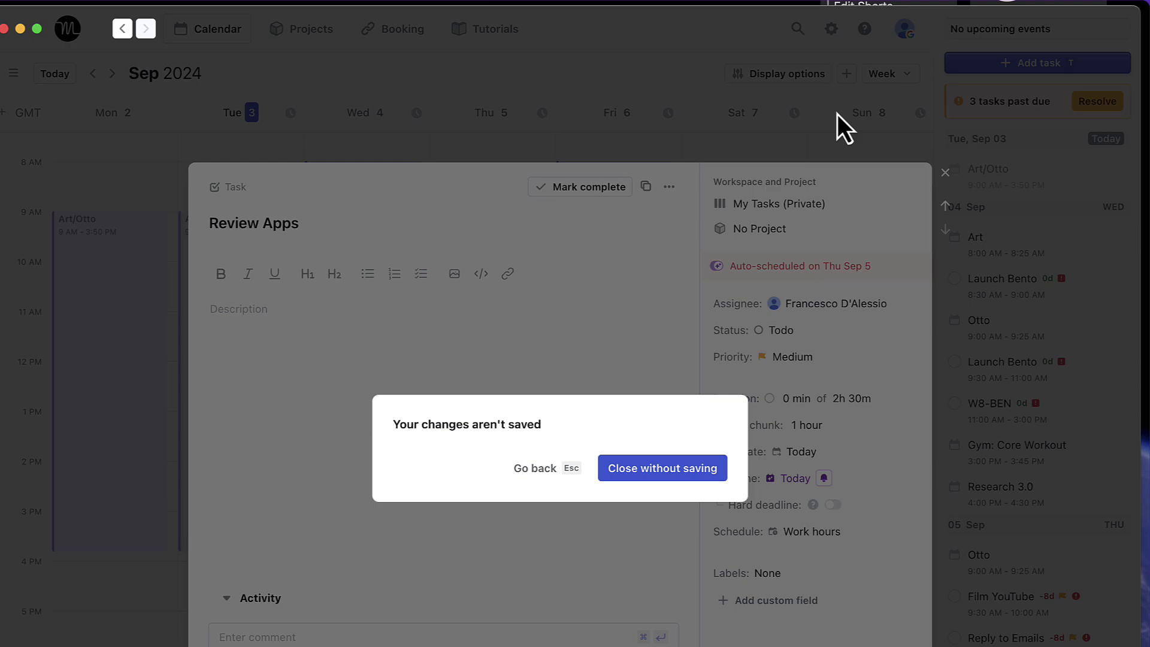
pyautogui.click(687, 470)
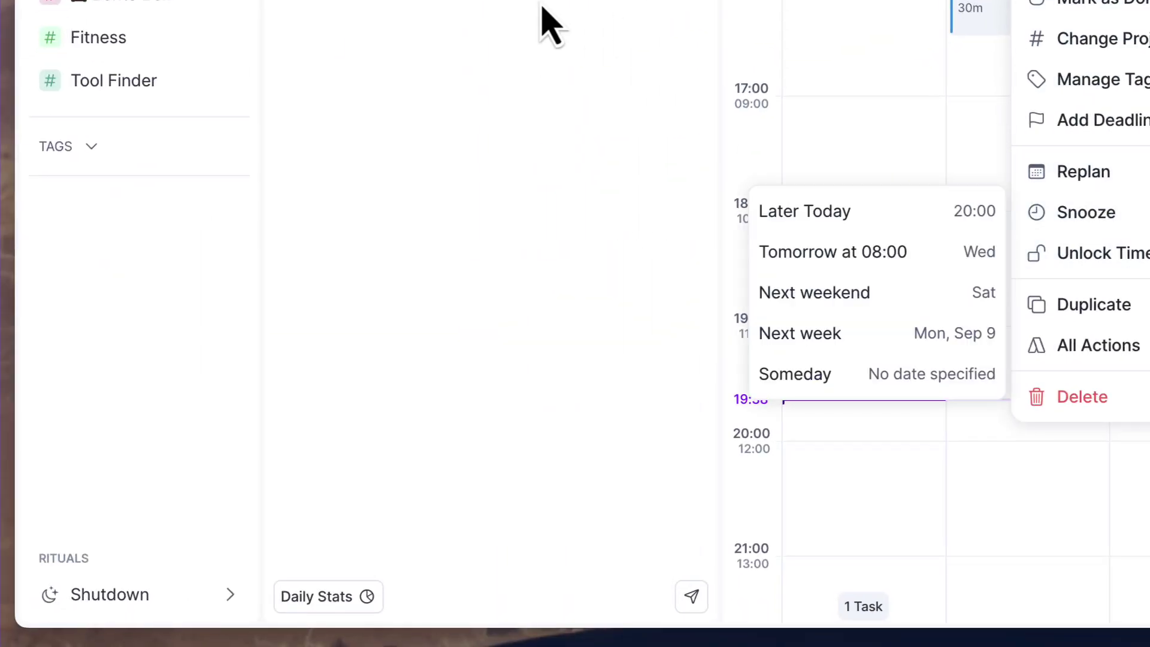
# - Dismiss the task menu, glance at Daily Stats, and start a 16:30 block on Tue Sep 3
pyautogui.press('Escape')
pyautogui.click(321, 597)
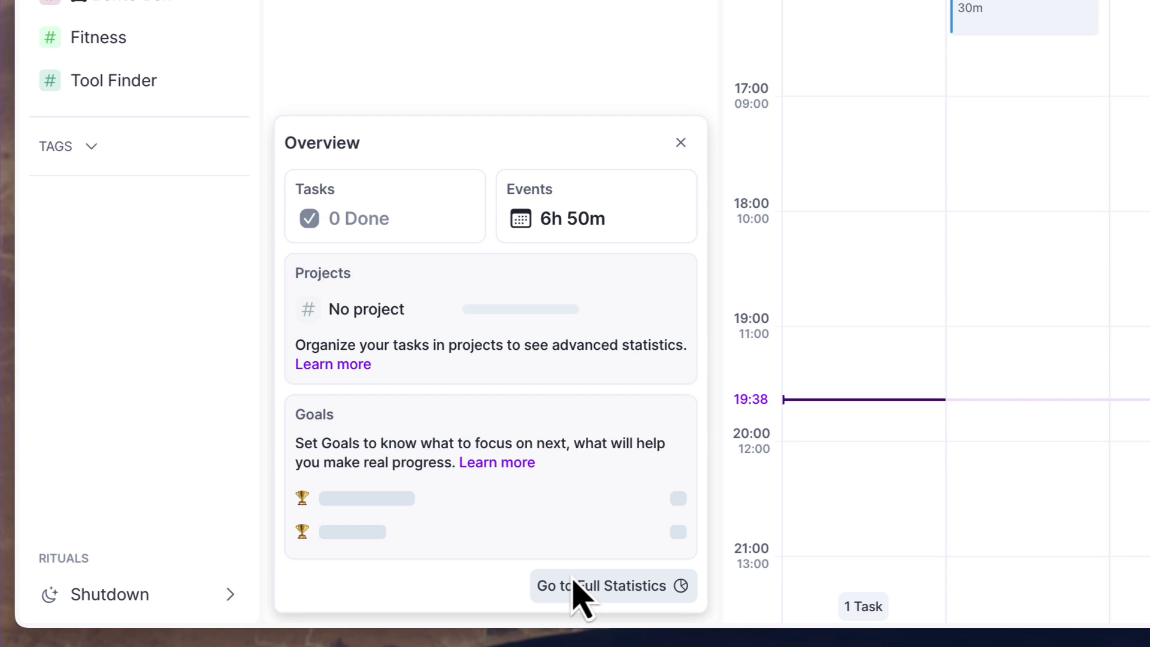
pyautogui.click(682, 143)
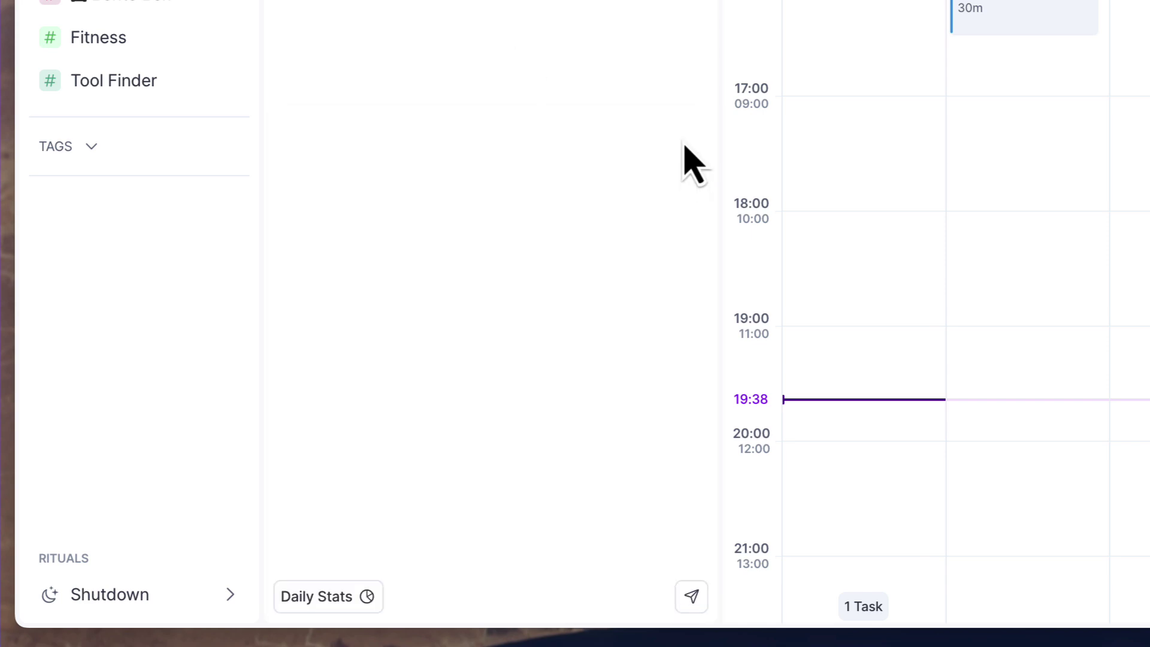
pyautogui.click(815, 75)
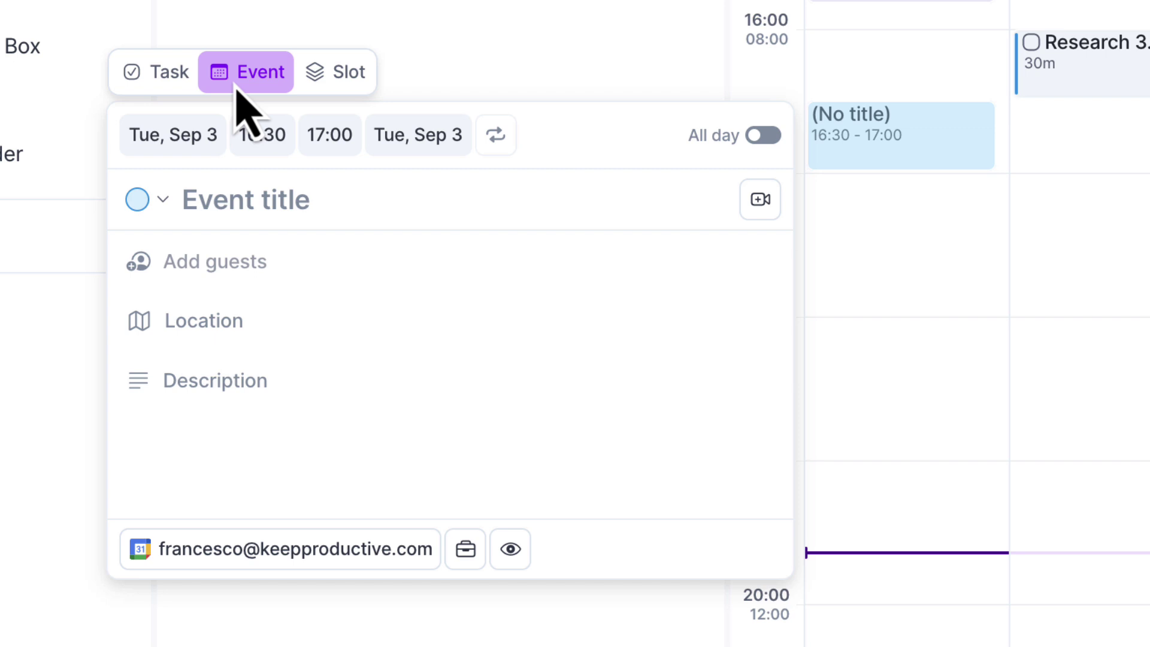
# - Save the block as a 'Recording' time slot holding 'Akiflow vs Motion' and 'Obsidian Review'
pyautogui.click(353, 77)
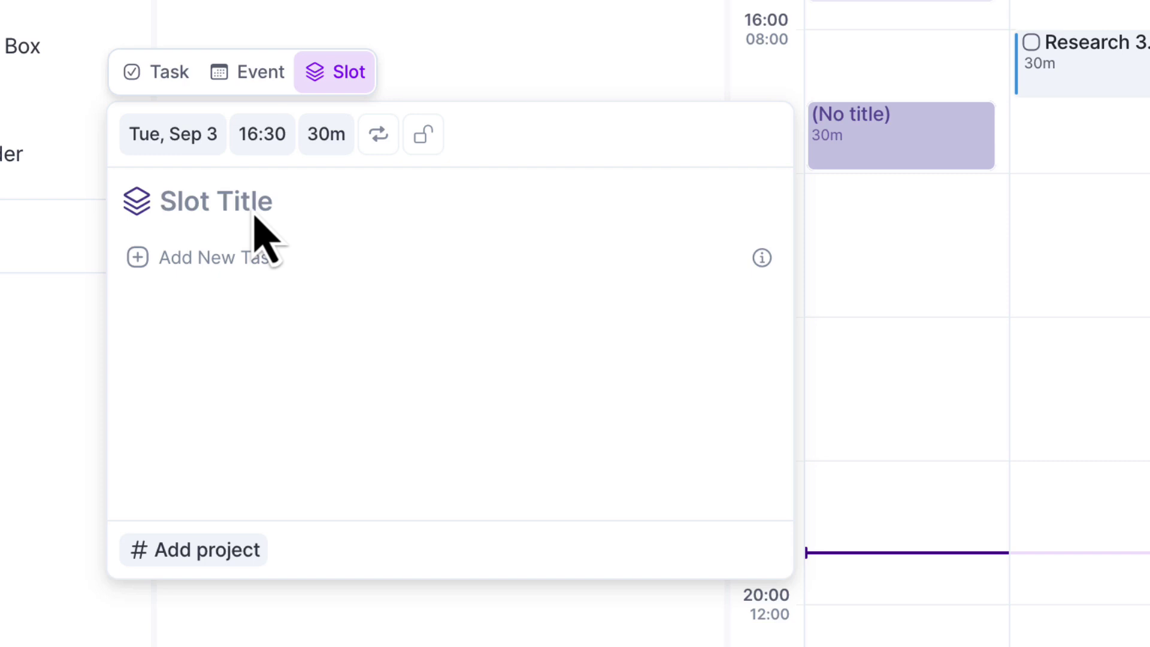
pyautogui.write('Recording')
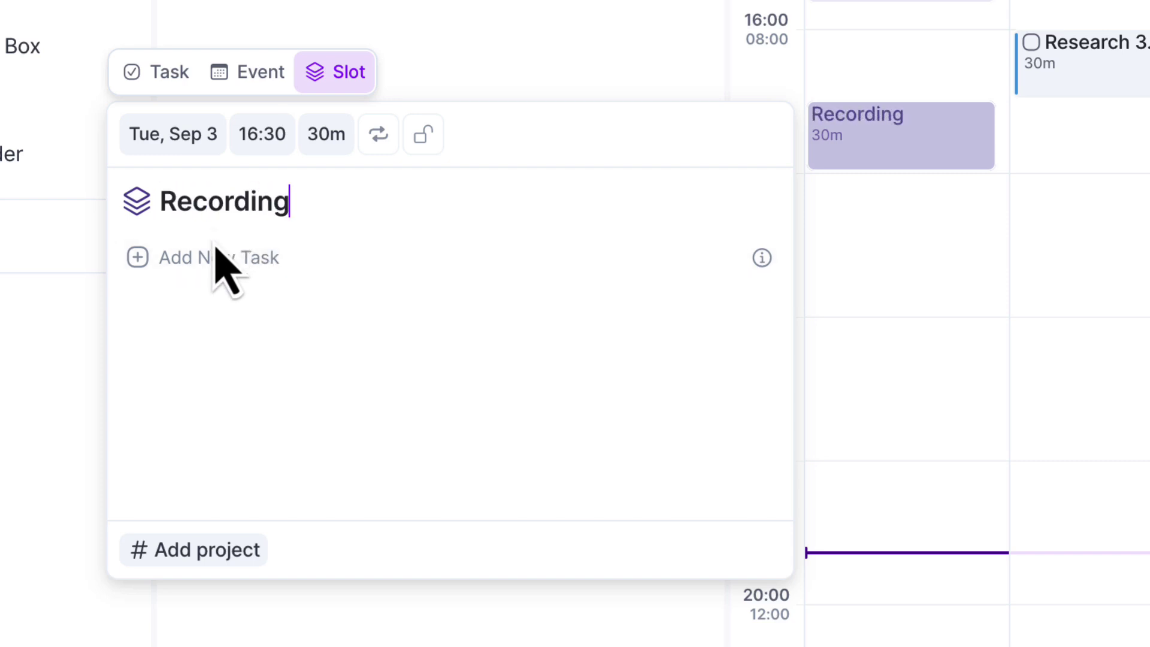
pyautogui.click(225, 264)
pyautogui.write('Akiflow vs Motion')
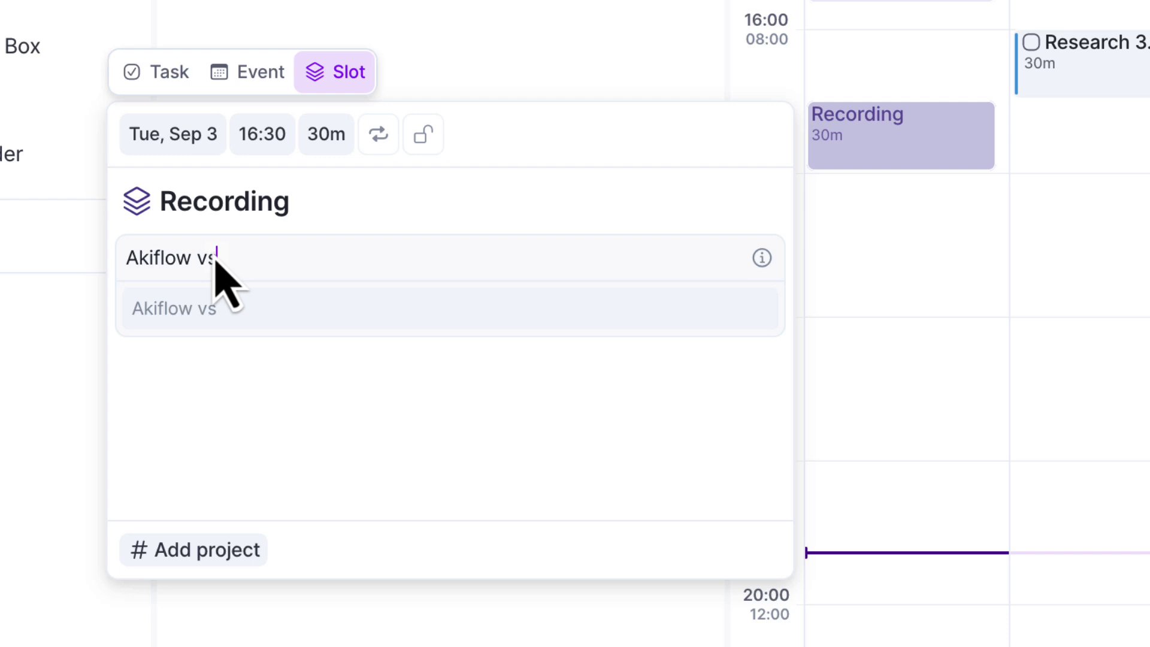
pyautogui.press('Return')
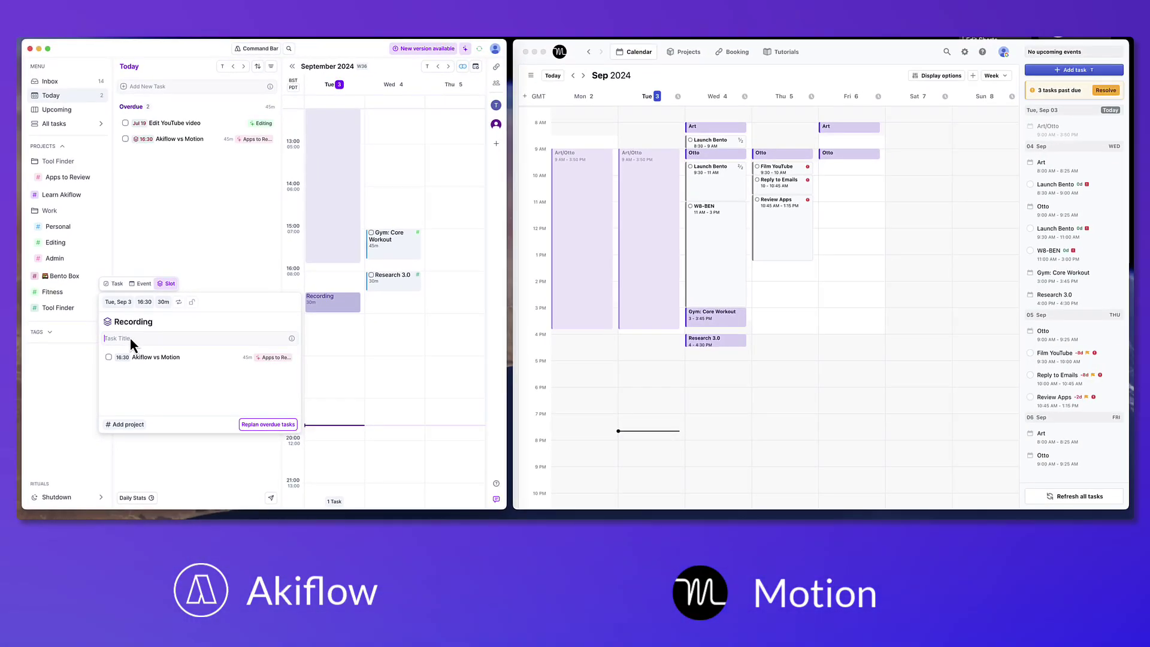
pyautogui.write('Obsidian R')
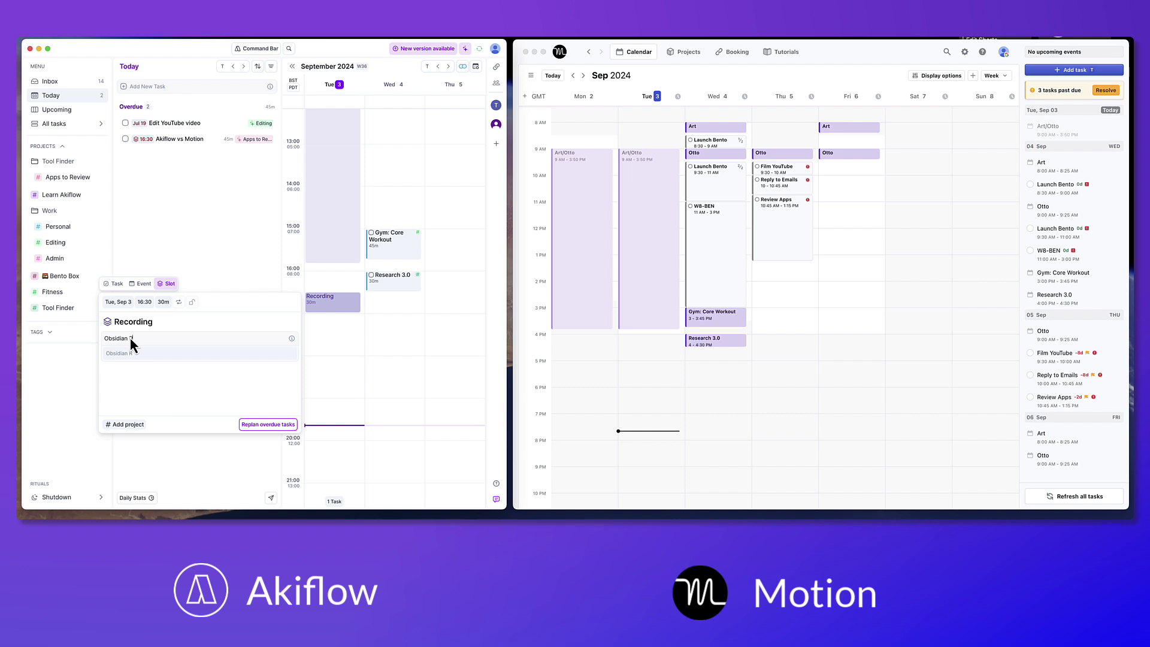
pyautogui.write('eview')
pyautogui.press('Return')
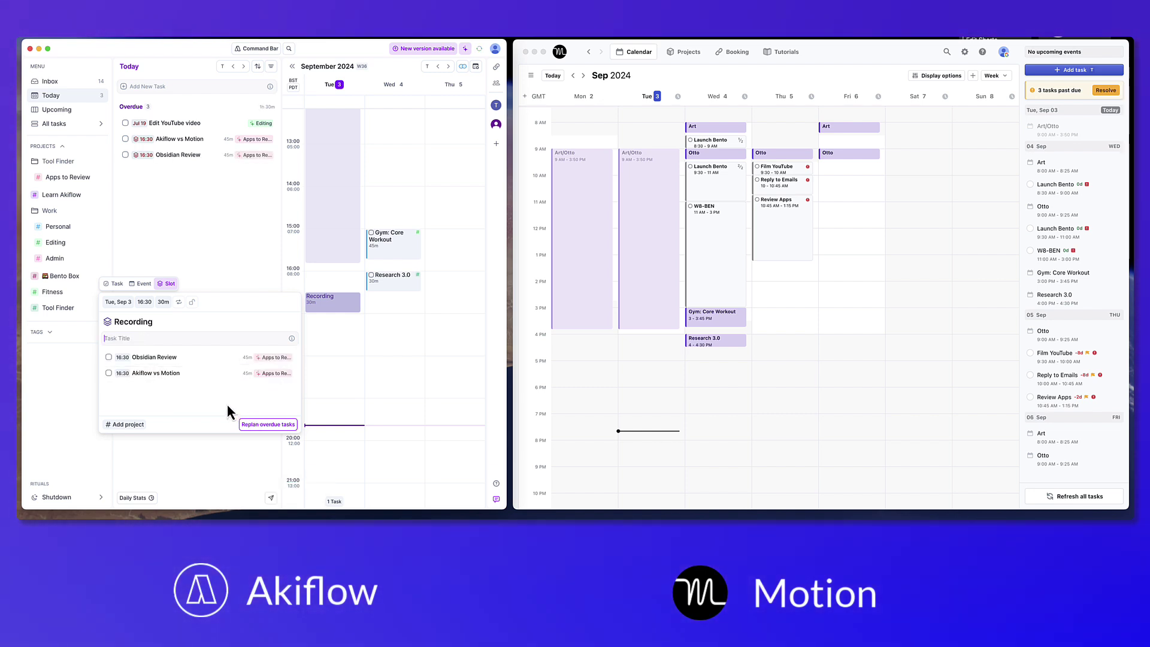
pyautogui.press('Return')
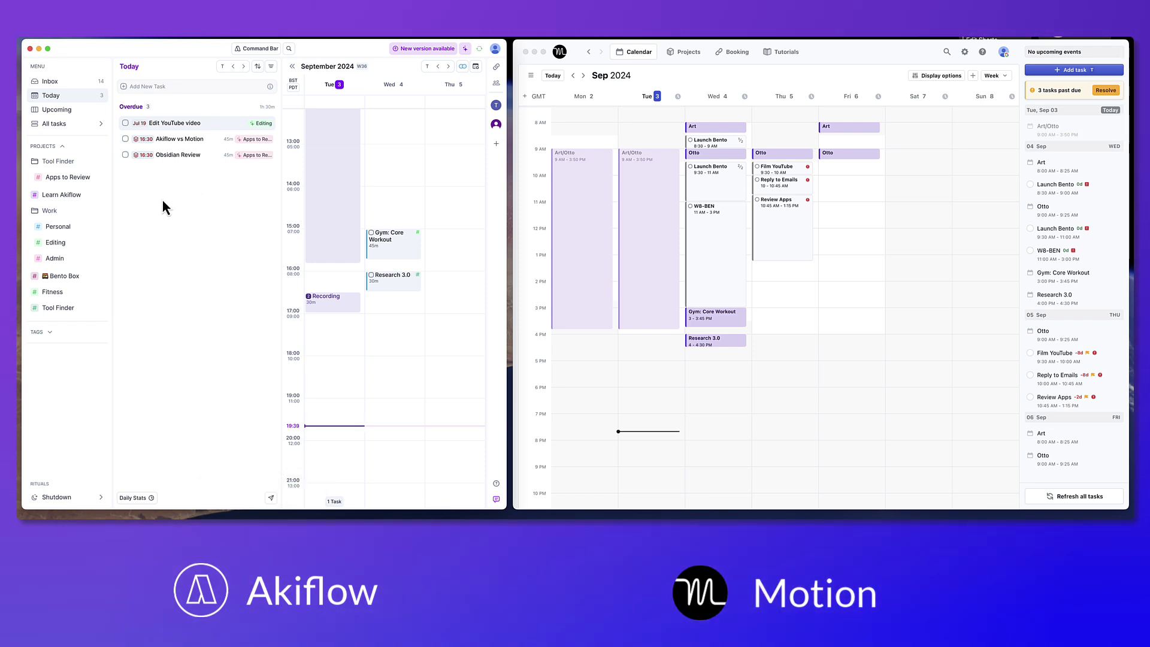
# - In Motion, create a new task named 'Akiflow vs Motion' from a Tuesday calendar block
pyautogui.click(335, 301)
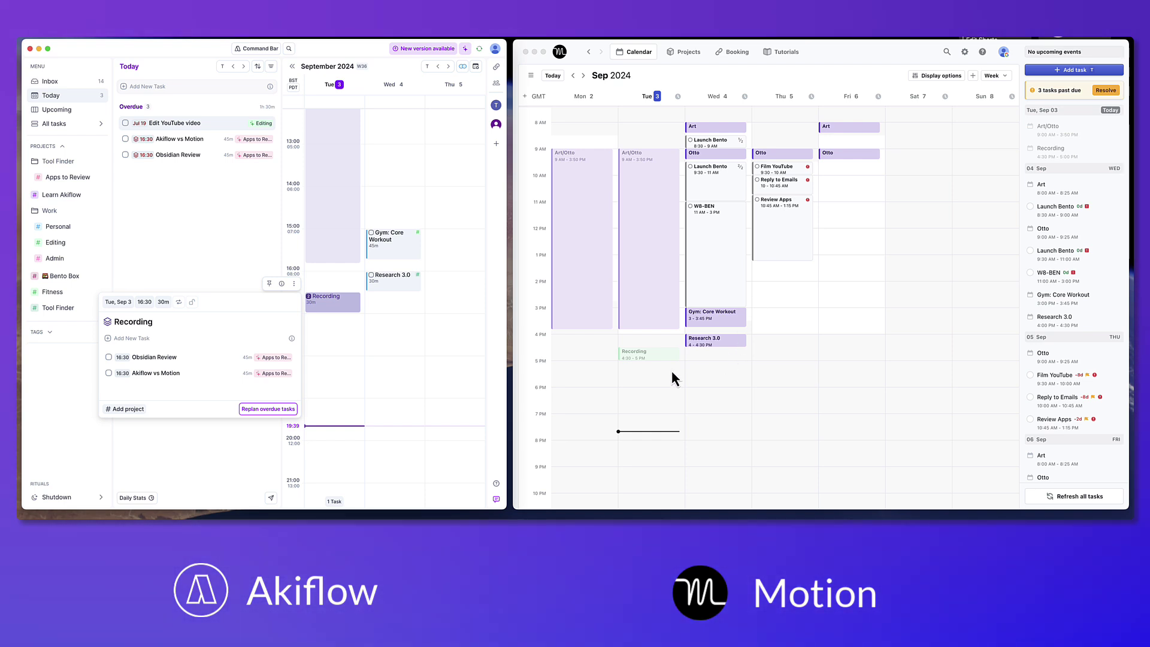
pyautogui.moveTo(670, 373); pyautogui.dragTo(666, 408)
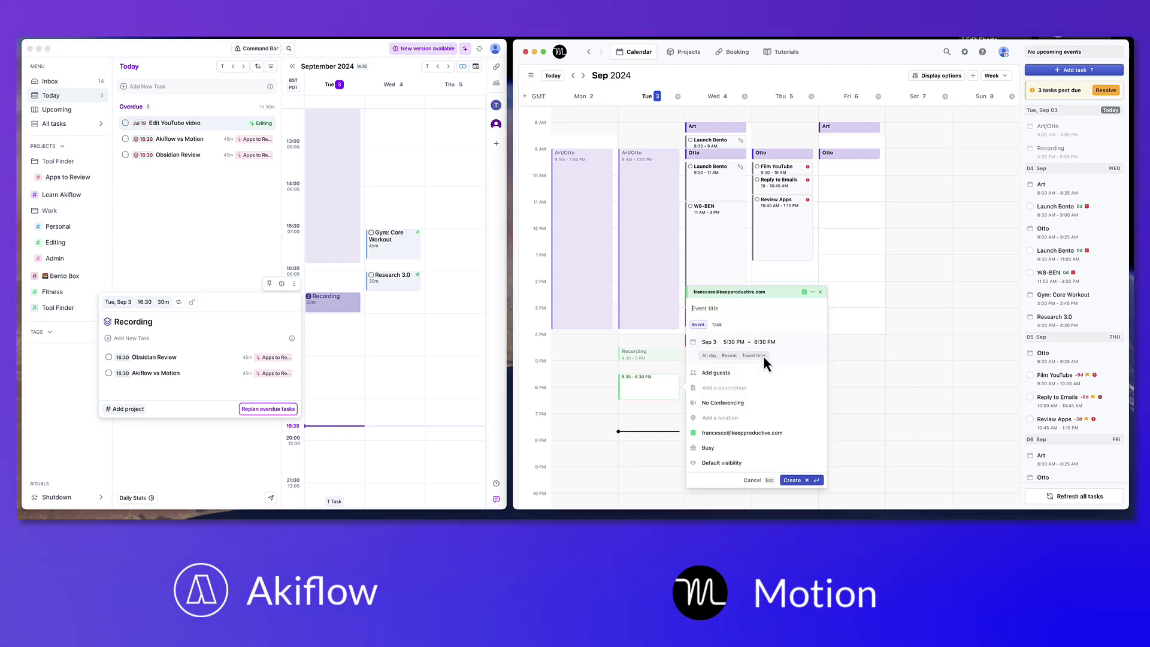
pyautogui.click(719, 324)
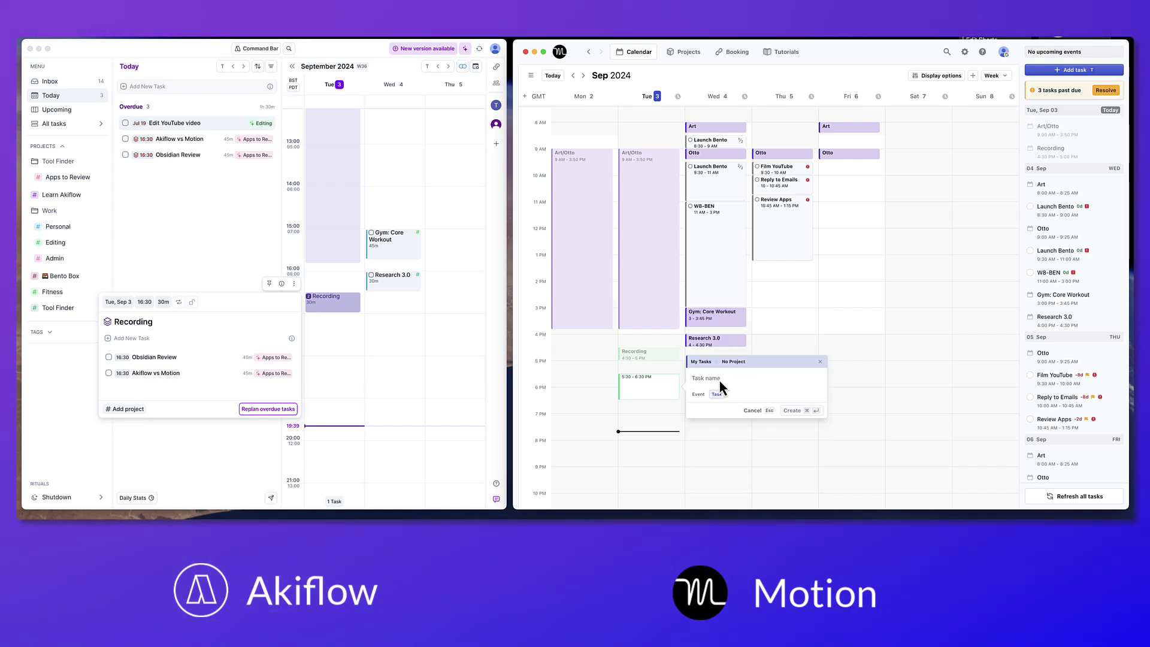
pyautogui.write('Akiflow vs Motion')
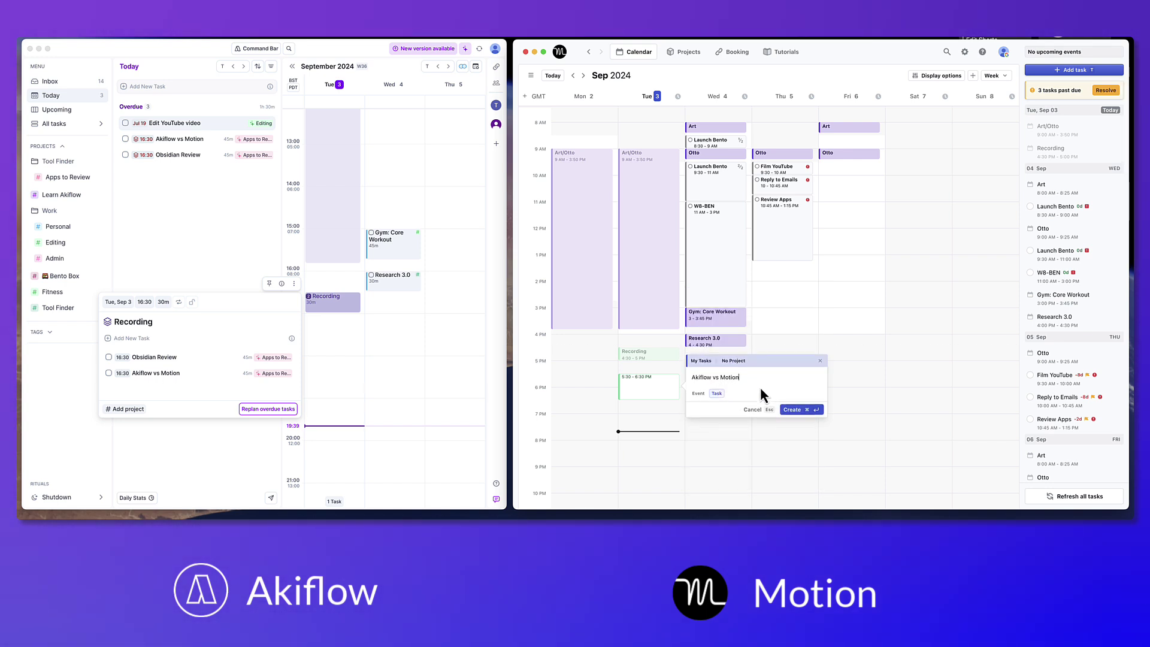
pyautogui.press('super+Return')
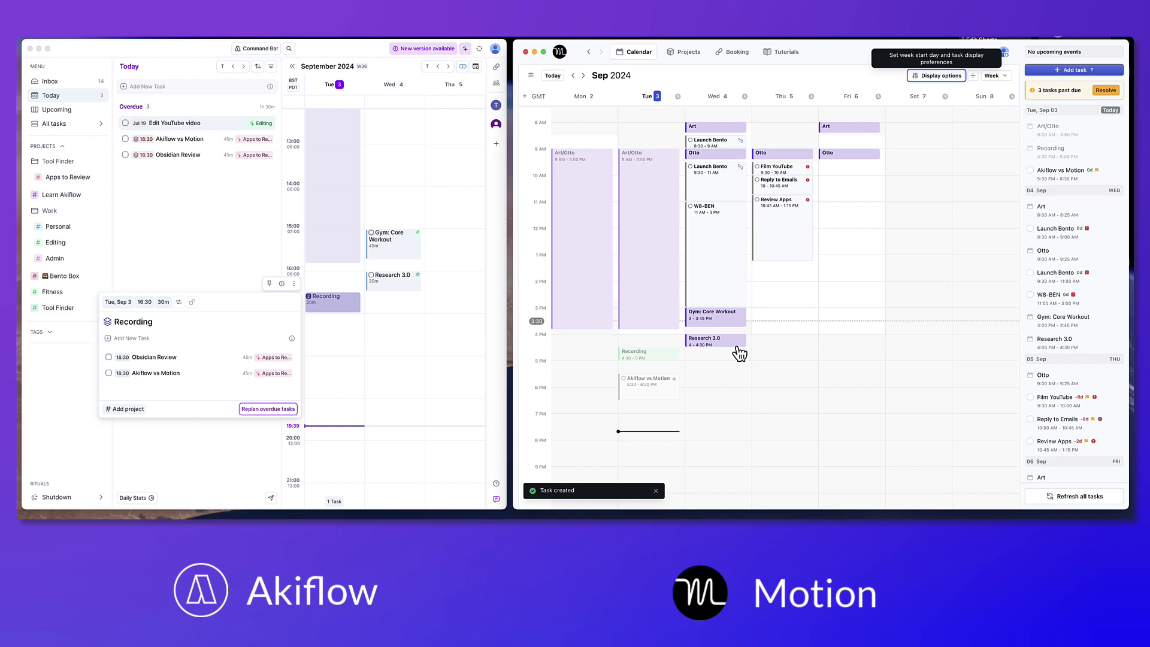
# - Review the new task's details and minimum chunk options without changing anything
pyautogui.click(671, 387)
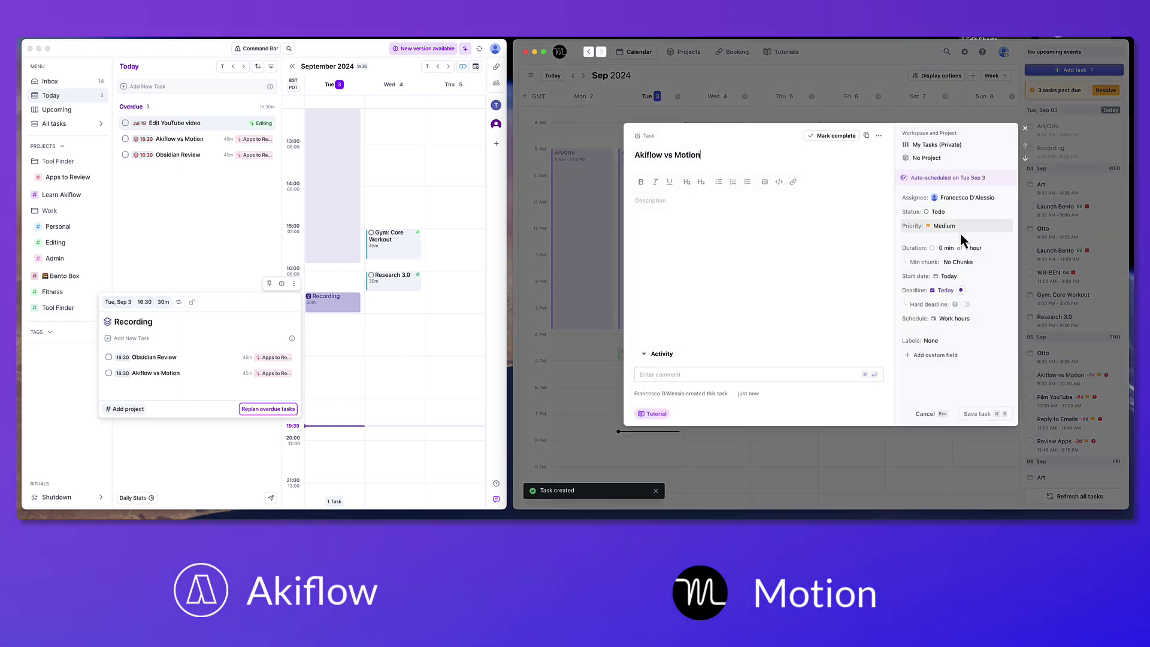
pyautogui.click(962, 262)
pyautogui.click(974, 376)
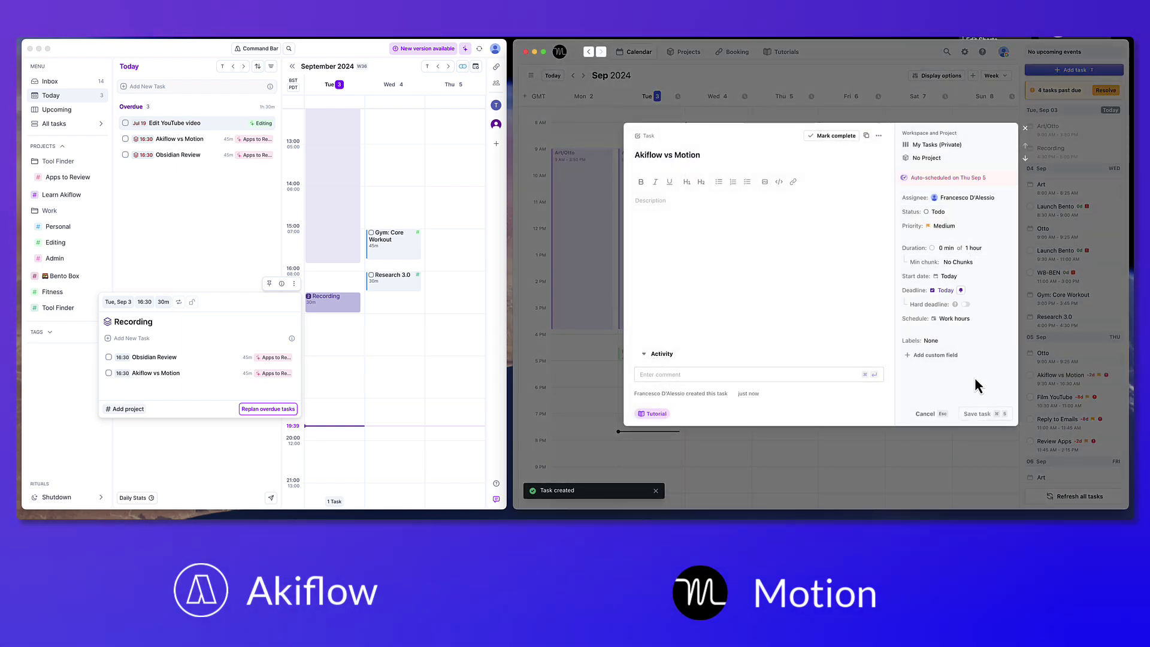
pyautogui.click(1026, 128)
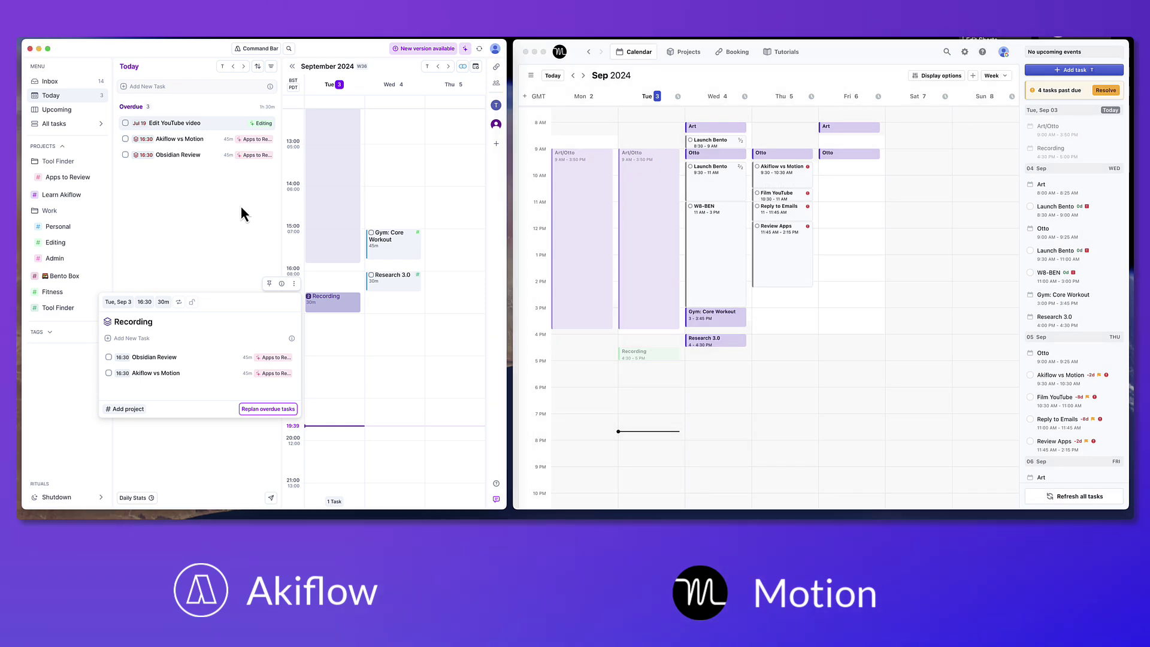
pyautogui.click(740, 124)
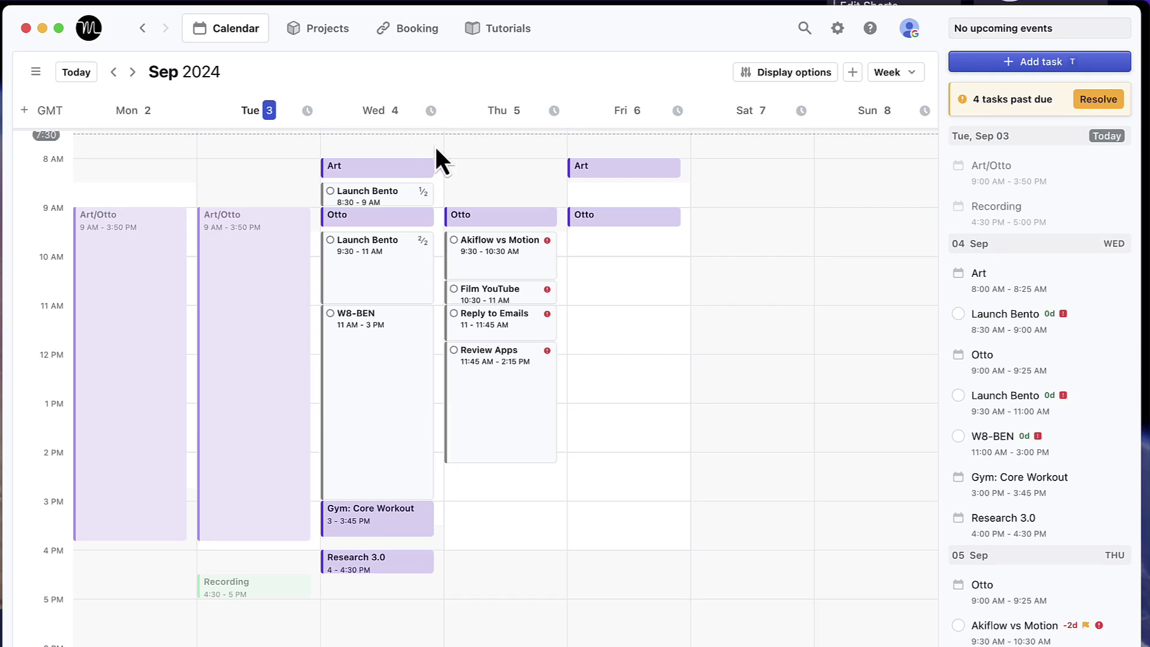
# - Block out 7:45–8:45 PM from Tuesday's task hours in Motion
pyautogui.click(307, 111)
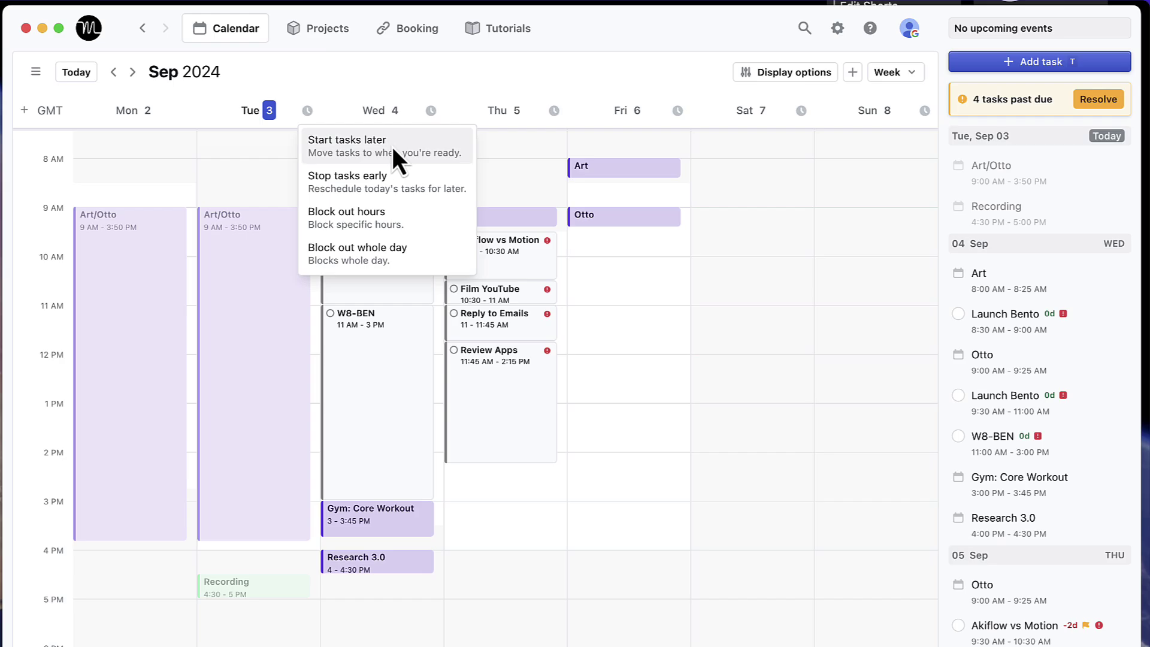
pyautogui.click(365, 219)
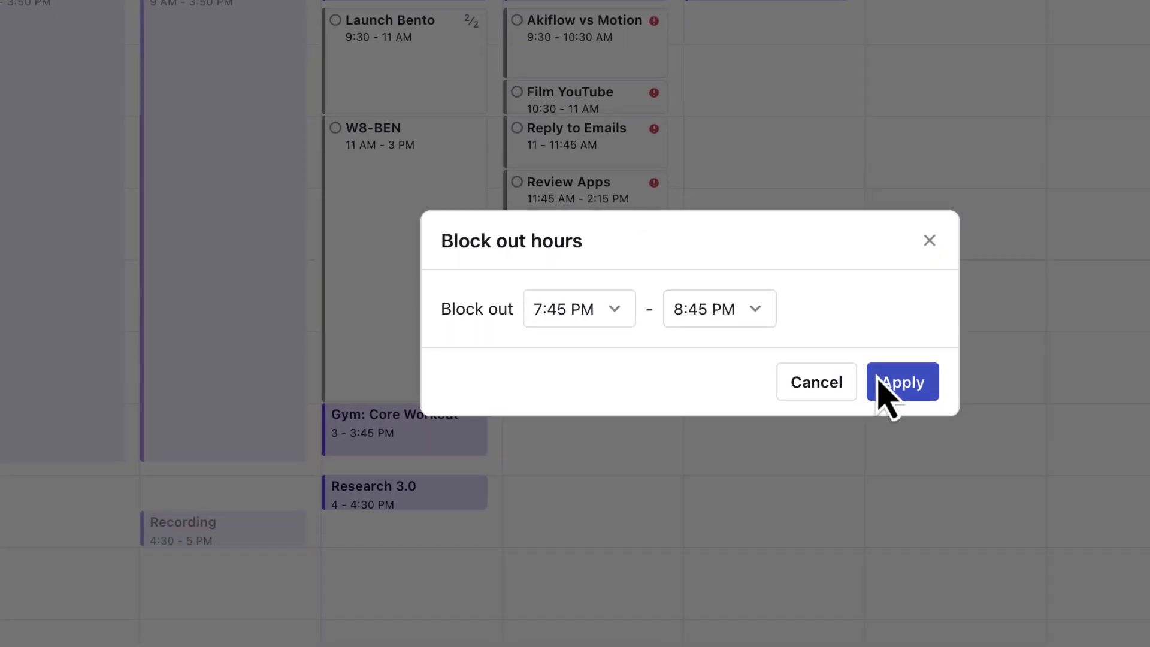
pyautogui.click(899, 389)
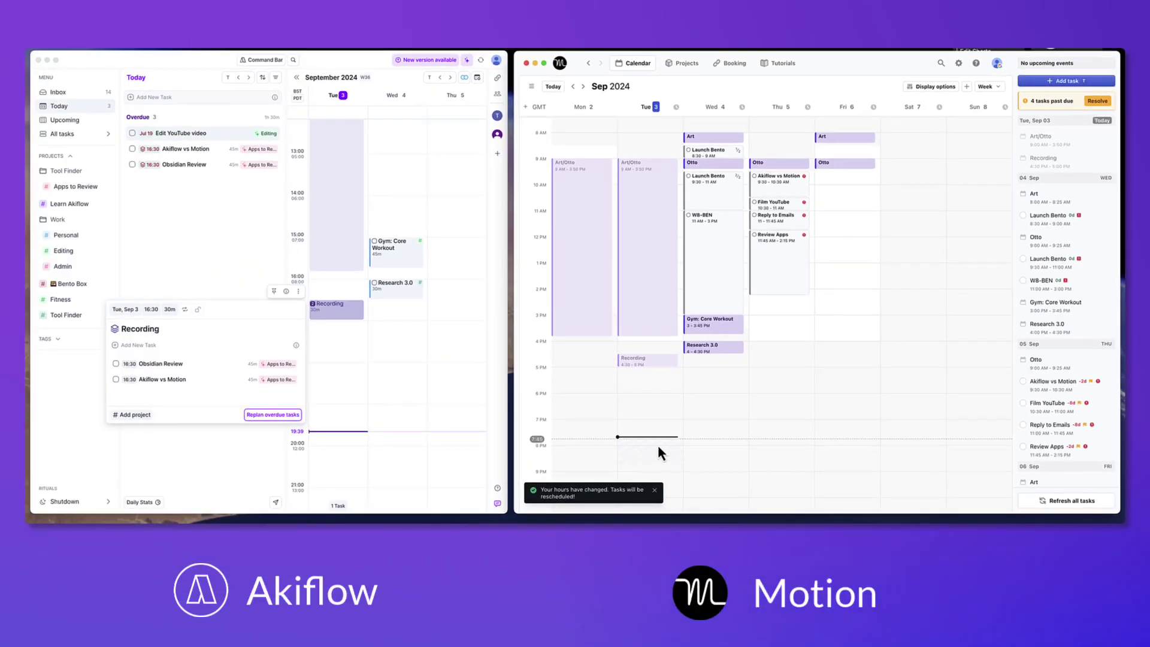
pyautogui.scroll(-2, 615, 486)
pyautogui.scroll(1, 657, 445)
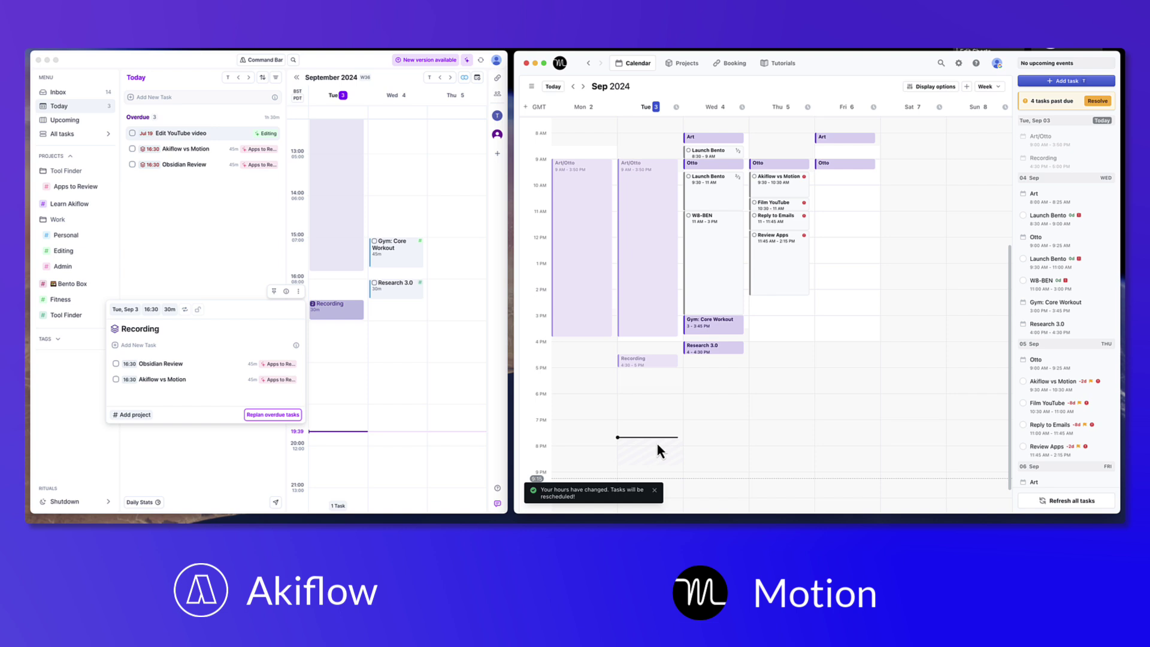
# - Choose to start Wednesday's tasks later, picking 10:00 AM
pyautogui.click(742, 108)
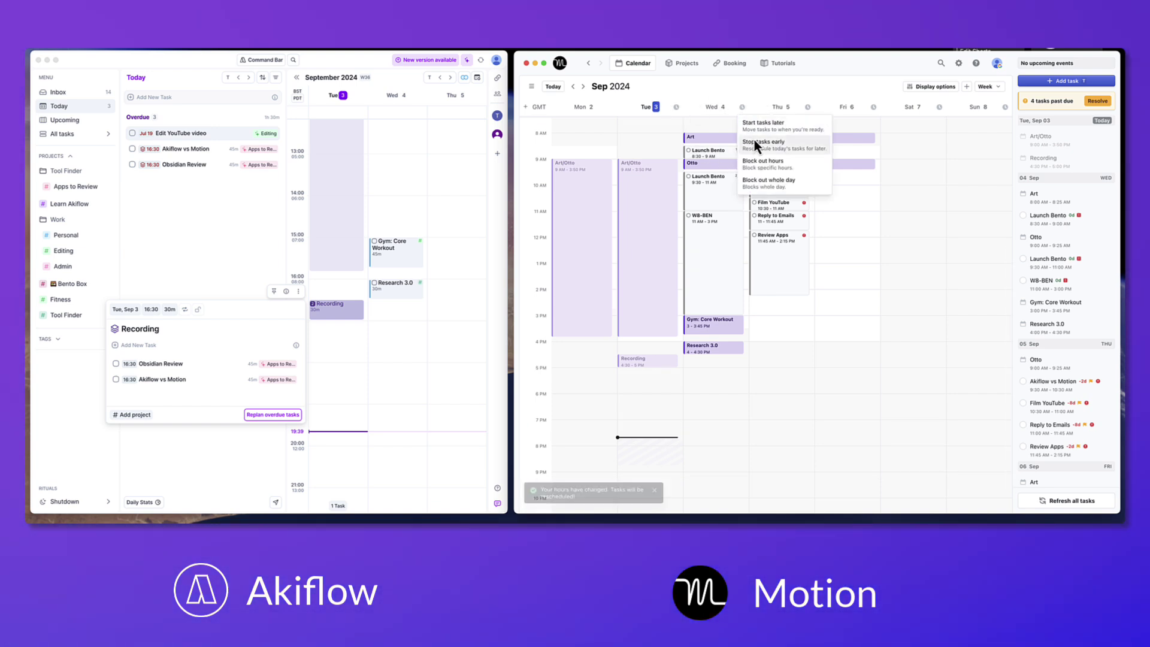
pyautogui.click(753, 129)
pyautogui.click(785, 281)
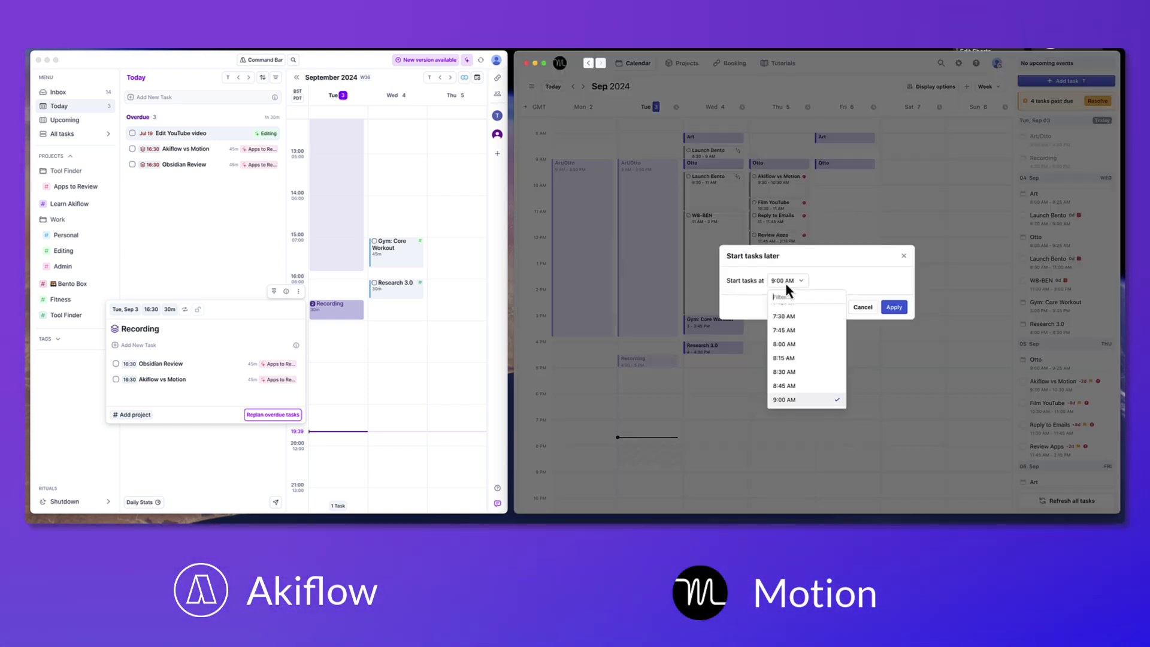
pyautogui.scroll(-3, 790, 371)
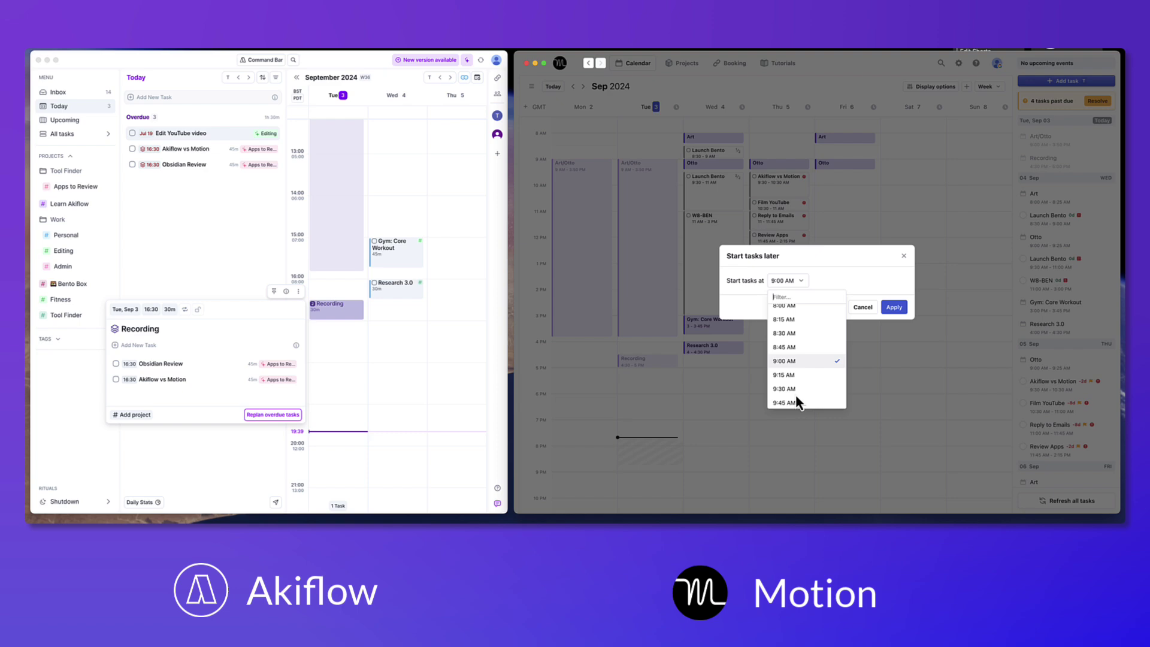
pyautogui.click(802, 376)
# - Apply Wednesday's 10:00 AM start, then in Akiflow schedule Edit YouTube video on Wed 4 at 14:00
pyautogui.click(895, 308)
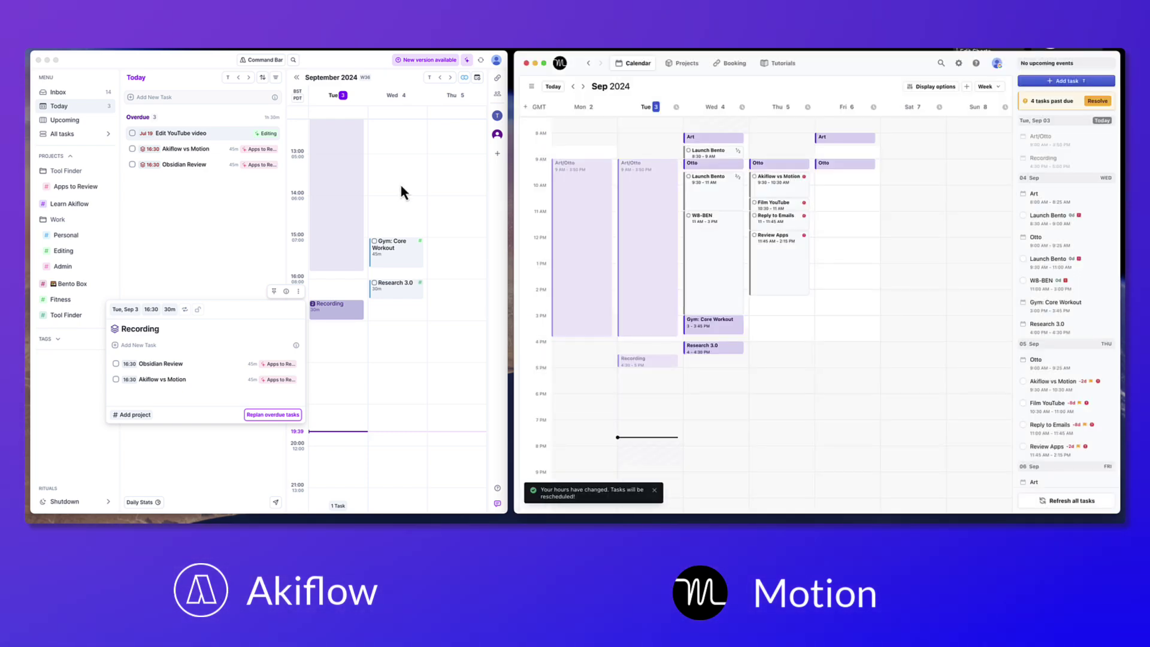
pyautogui.click(207, 157)
pyautogui.click(183, 150)
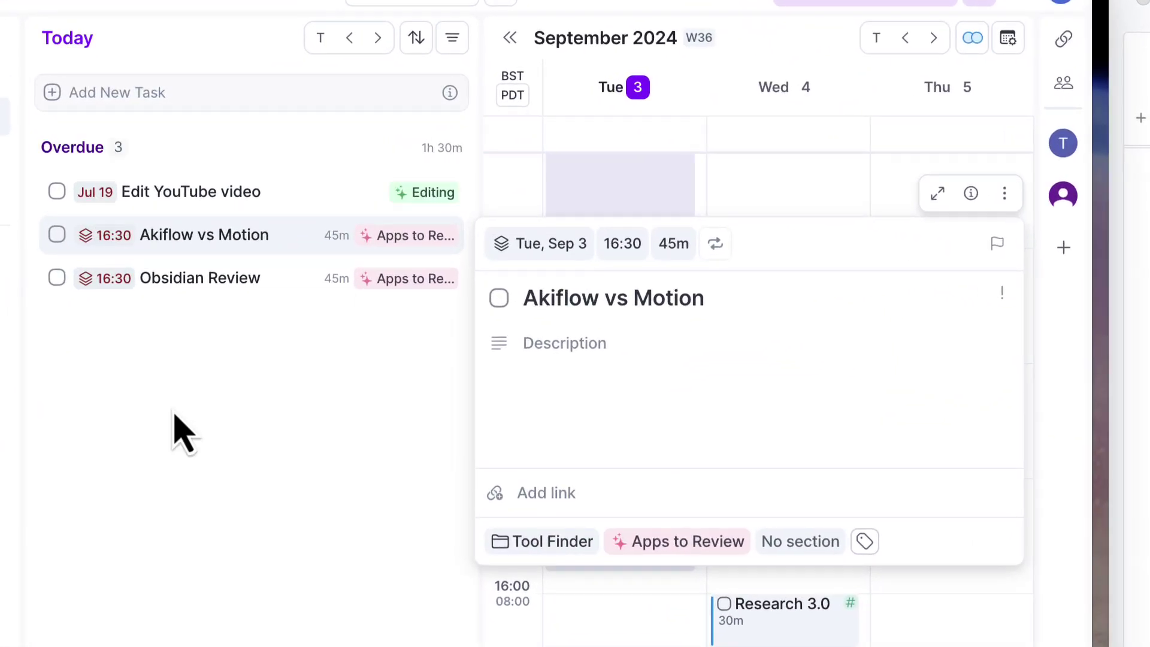
pyautogui.click(192, 217)
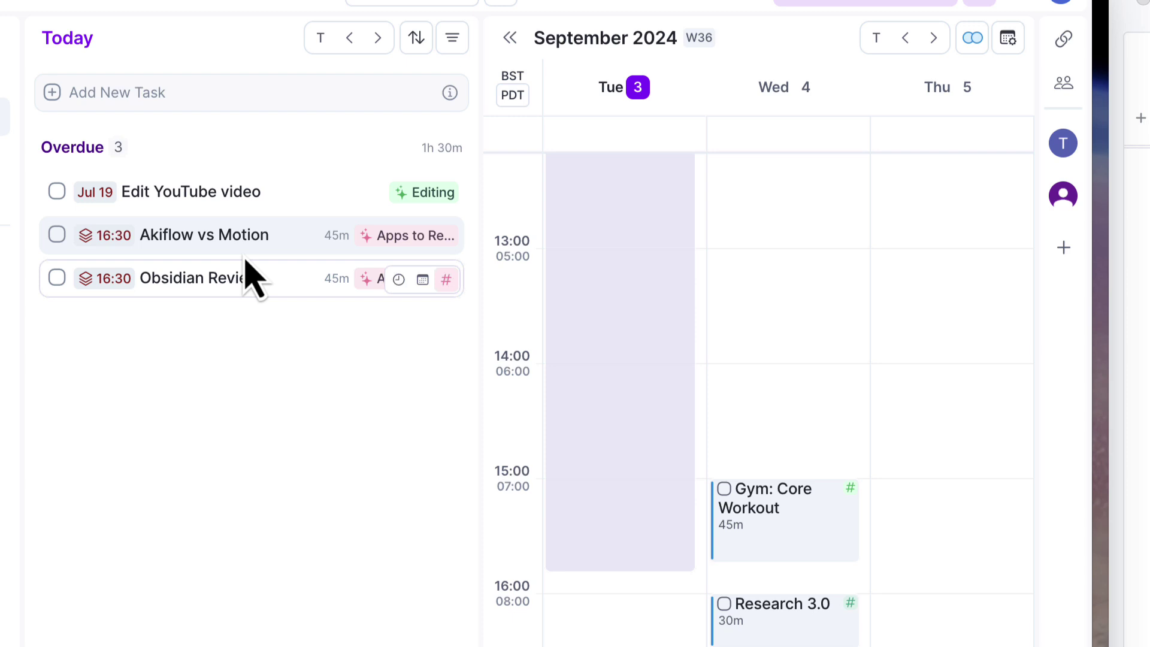
pyautogui.moveTo(244, 193); pyautogui.dragTo(778, 392)
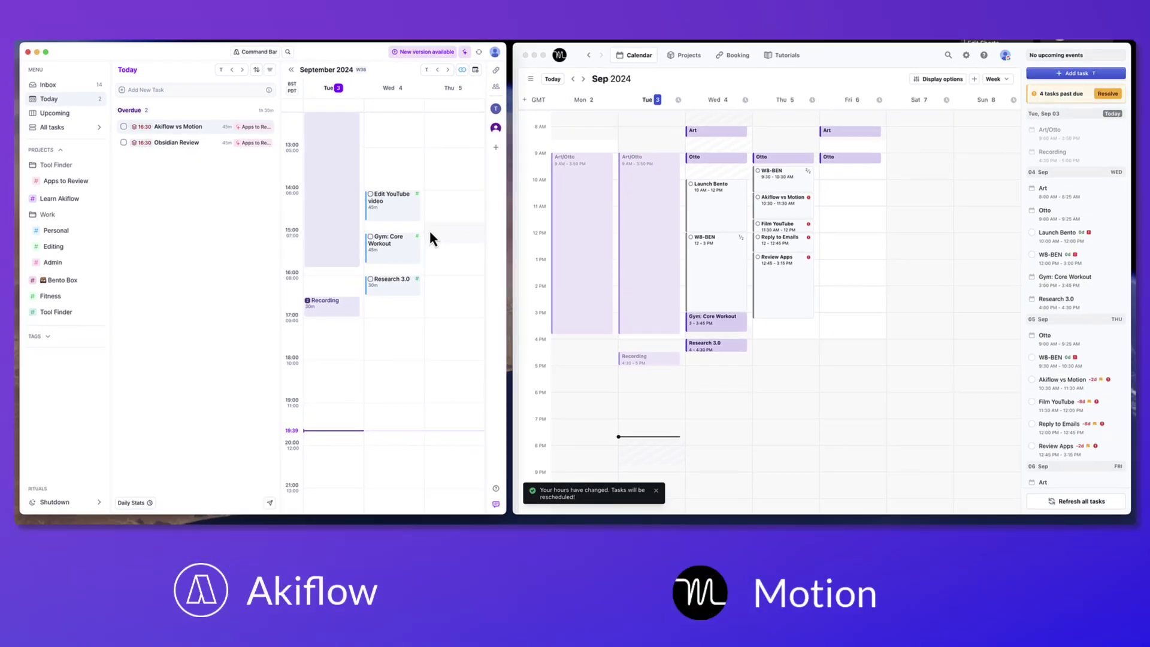
pyautogui.click(389, 240)
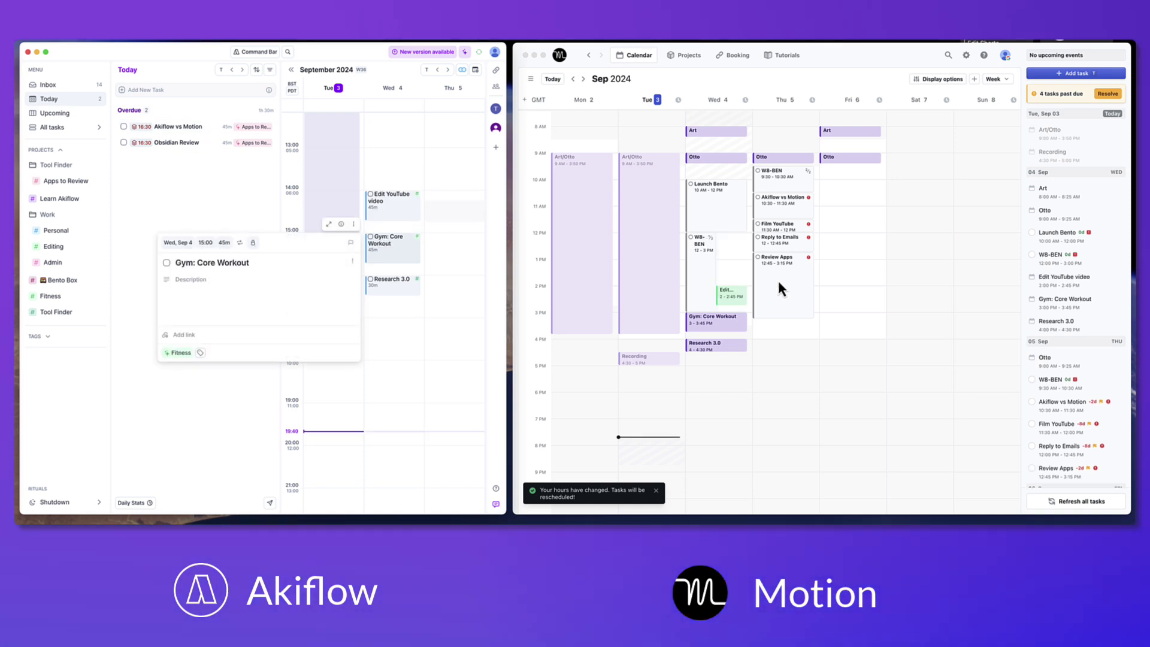
# - Open Akiflow vs Motion in Motion, then edit the Gym: Core Workout description in Akiflow
pyautogui.click(774, 230)
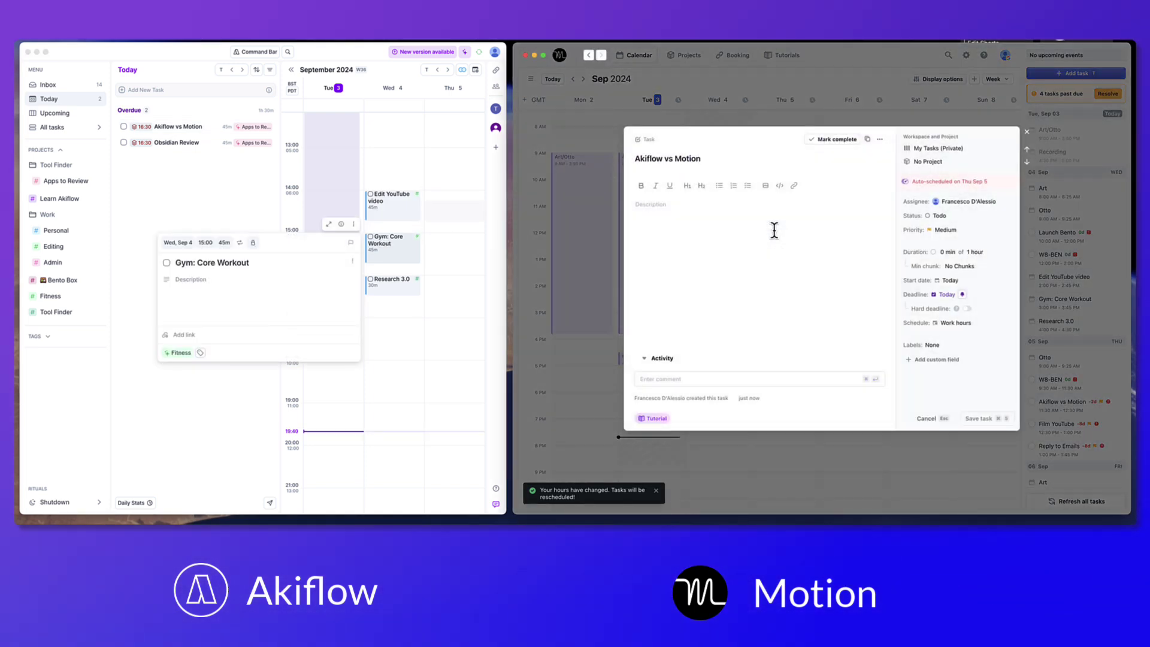
pyautogui.click(339, 246)
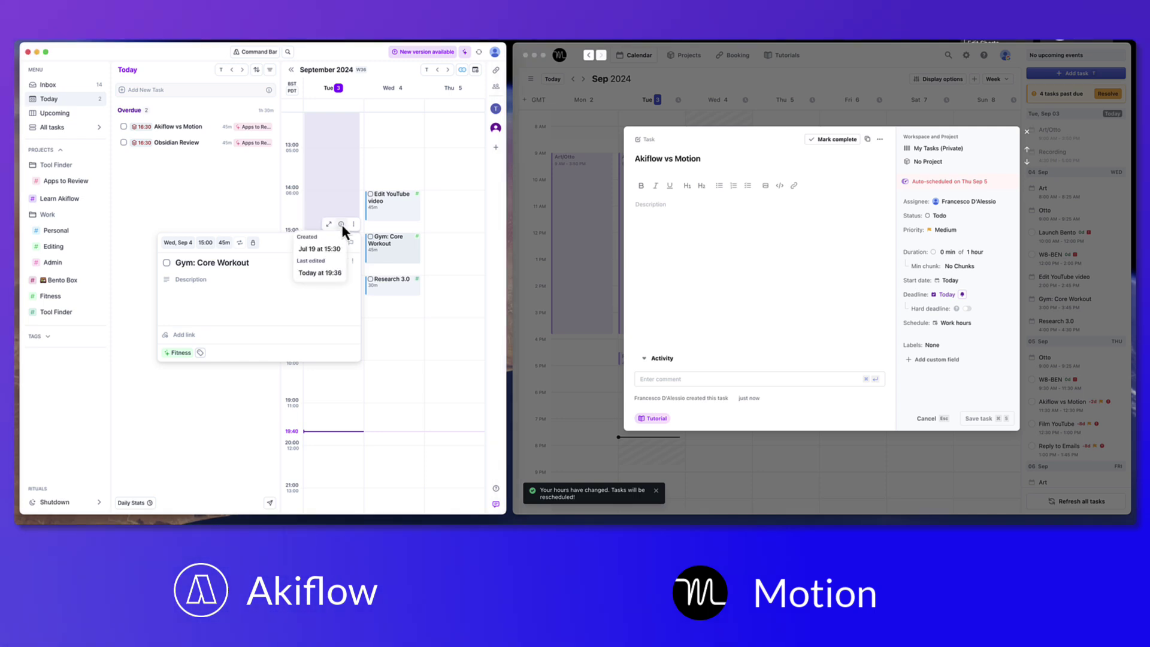
pyautogui.click(354, 224)
pyautogui.click(253, 289)
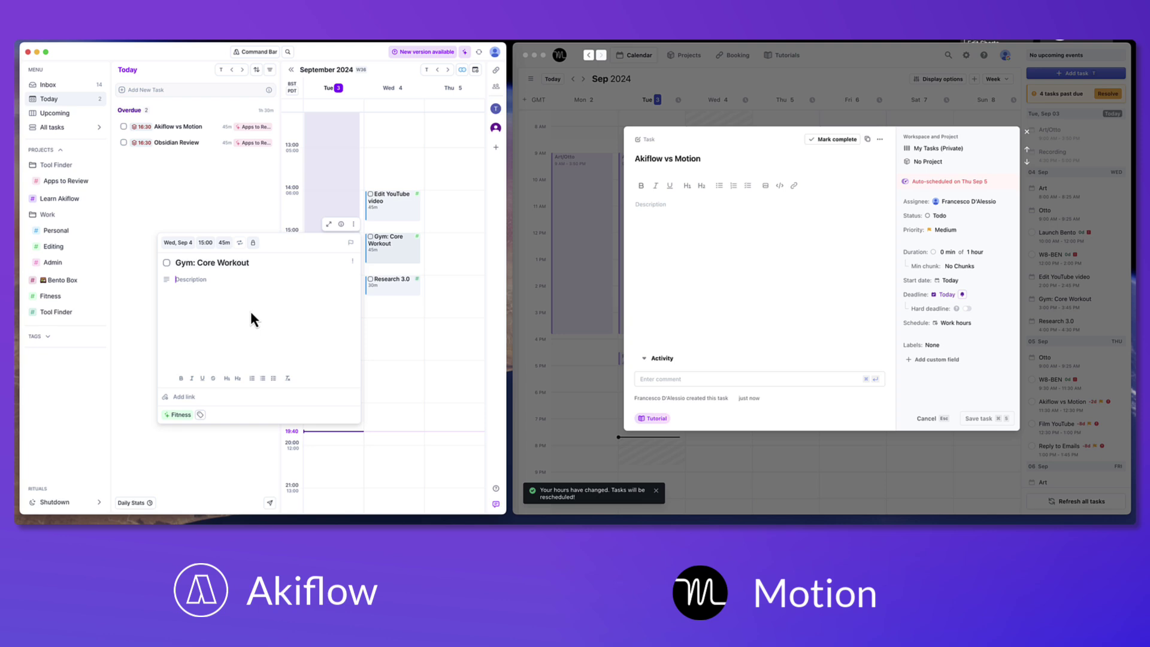
pyautogui.click(328, 224)
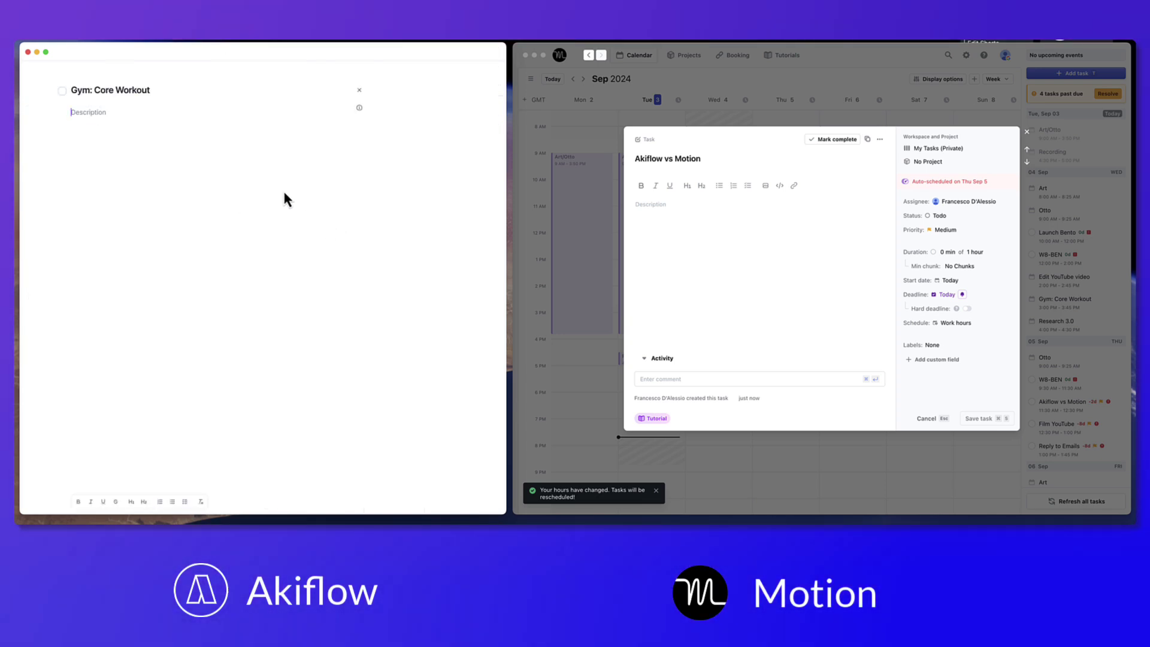
pyautogui.click(359, 91)
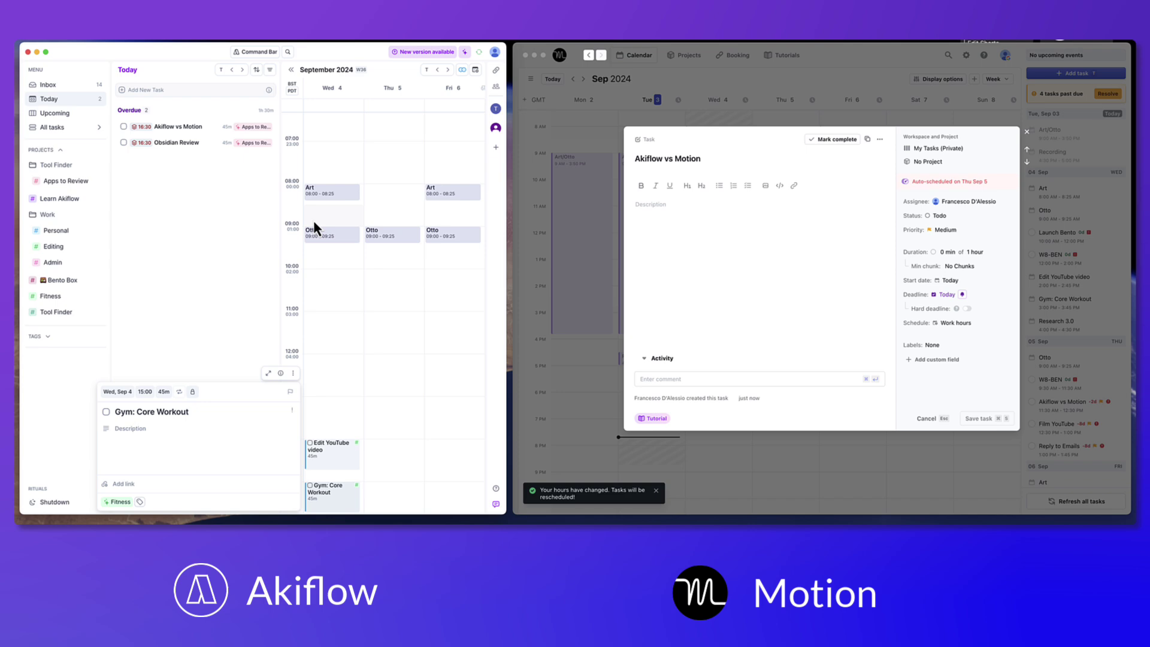
# - Set the Akiflow vs Motion task's priority to Medium in Akiflow
pyautogui.click(184, 128)
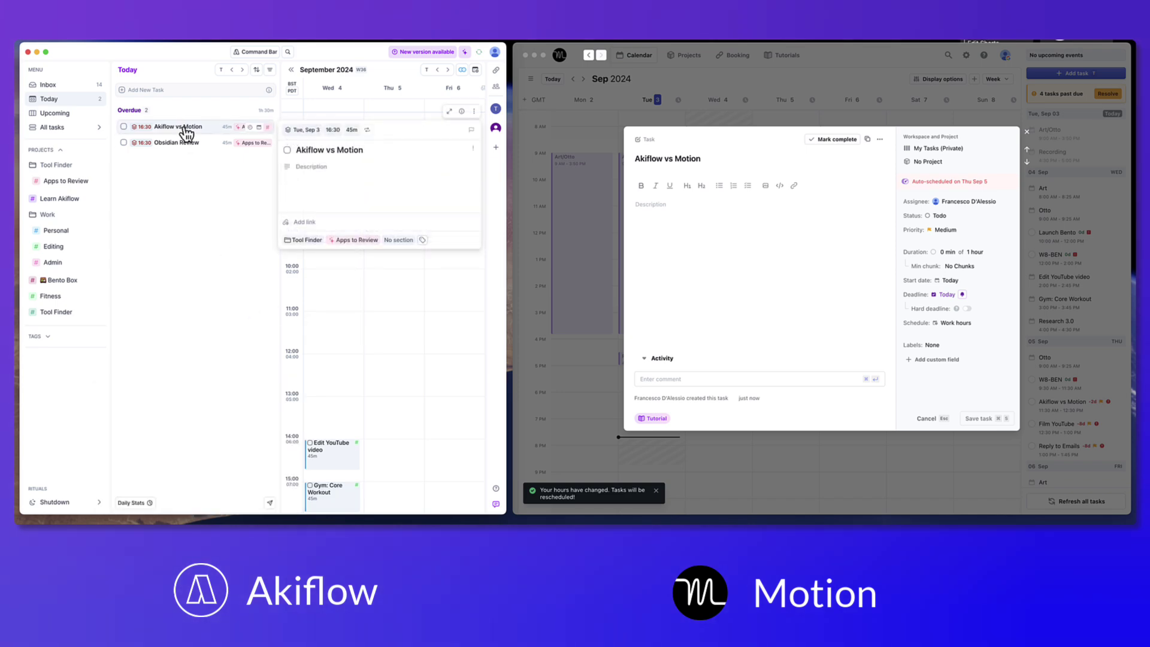
pyautogui.click(472, 130)
pyautogui.click(465, 312)
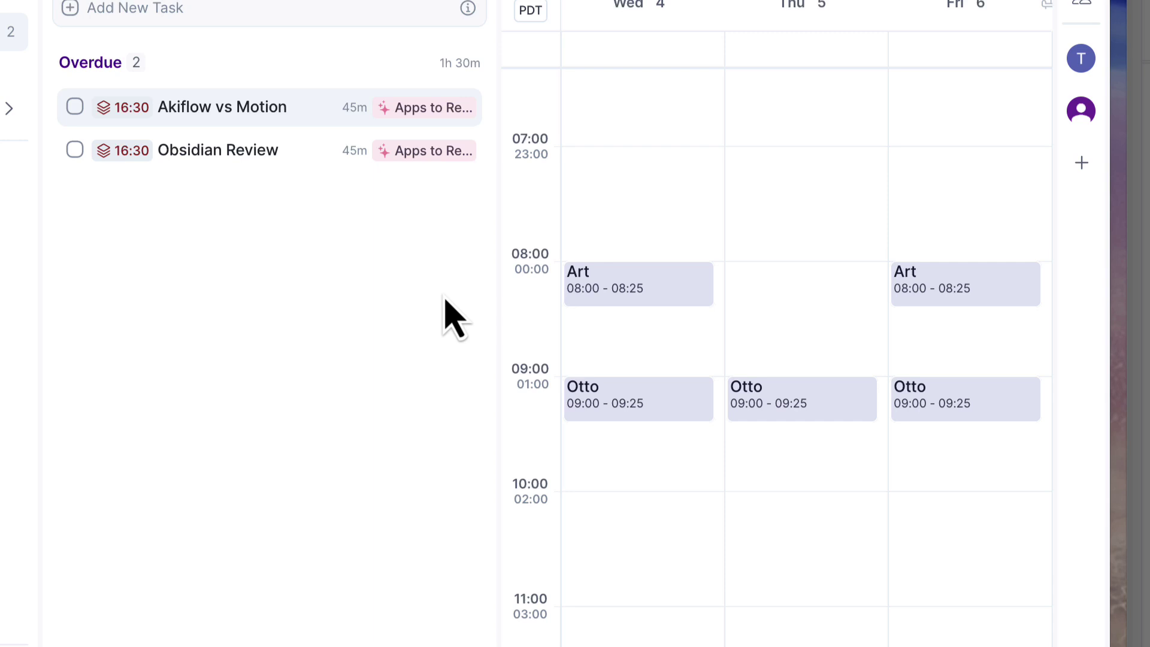
pyautogui.click(446, 113)
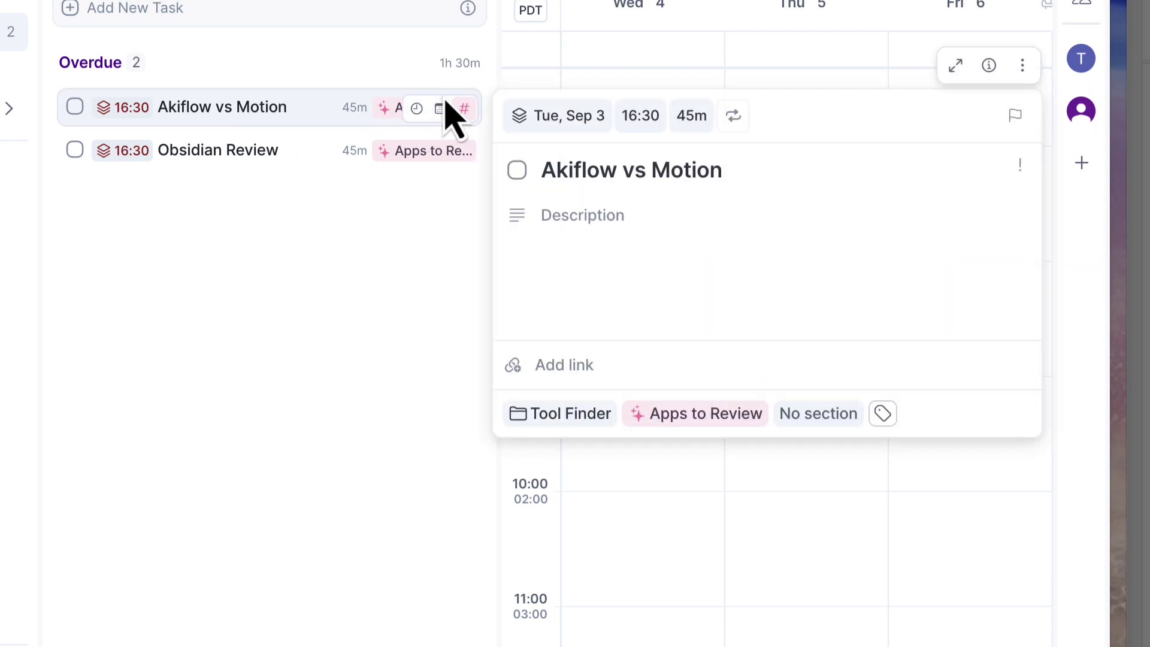
pyautogui.click(1021, 165)
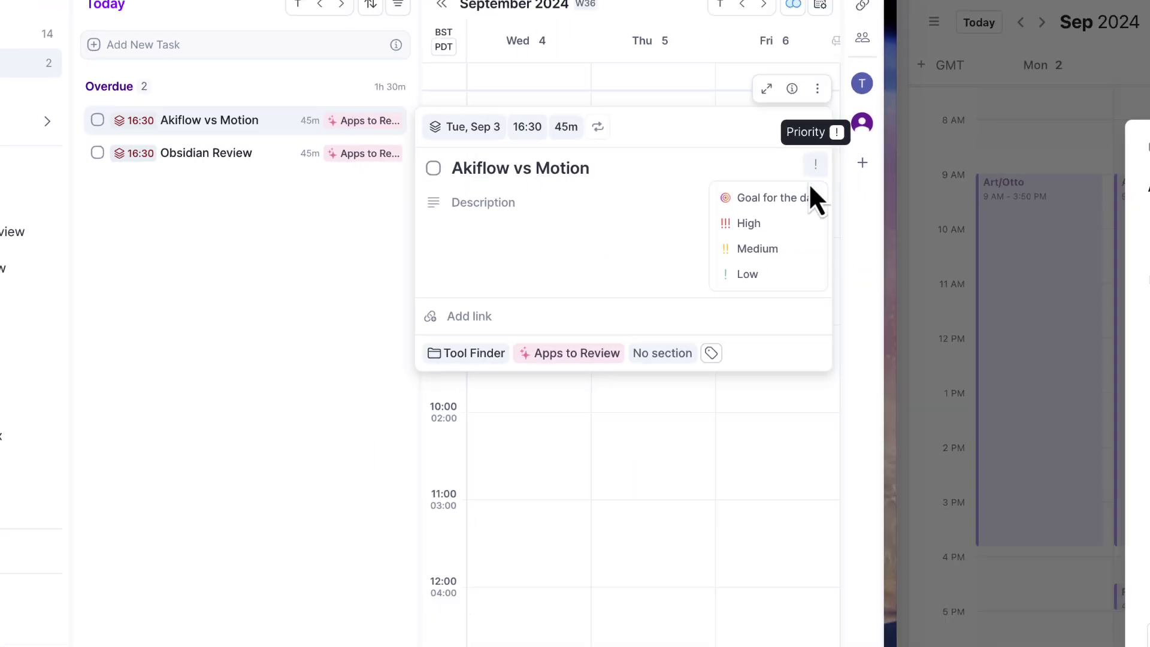
pyautogui.click(1003, 302)
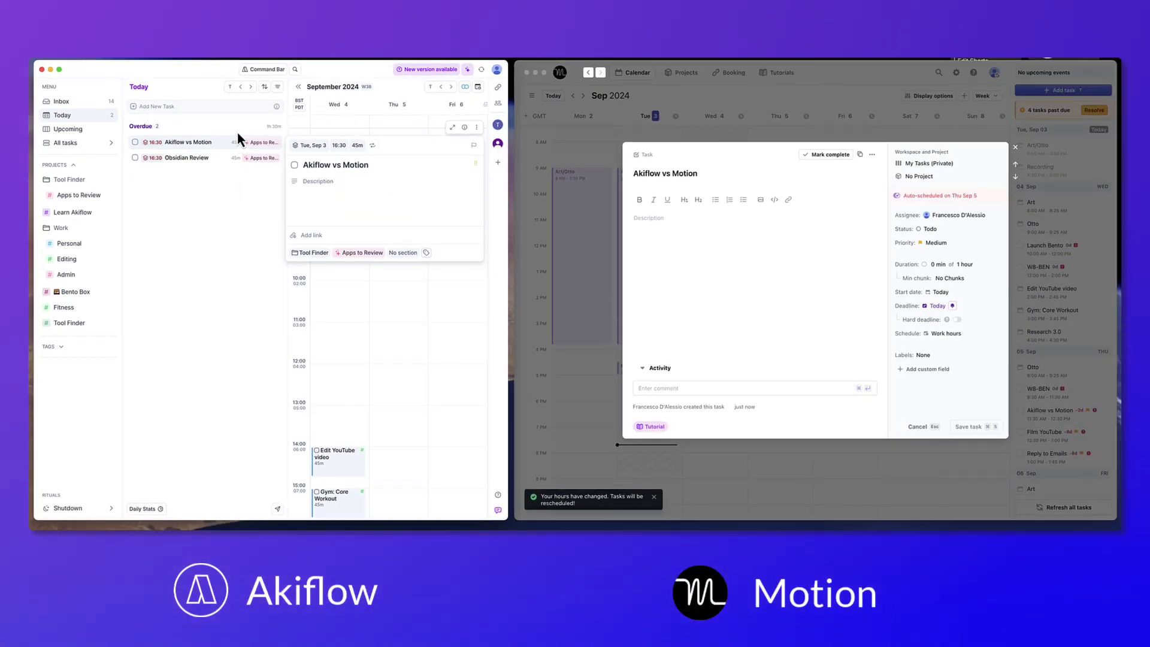
# - Add 'Adding Tasks' as a 20-minute task for tomorrow using the '=20m tom' shortcuts
pyautogui.click(196, 107)
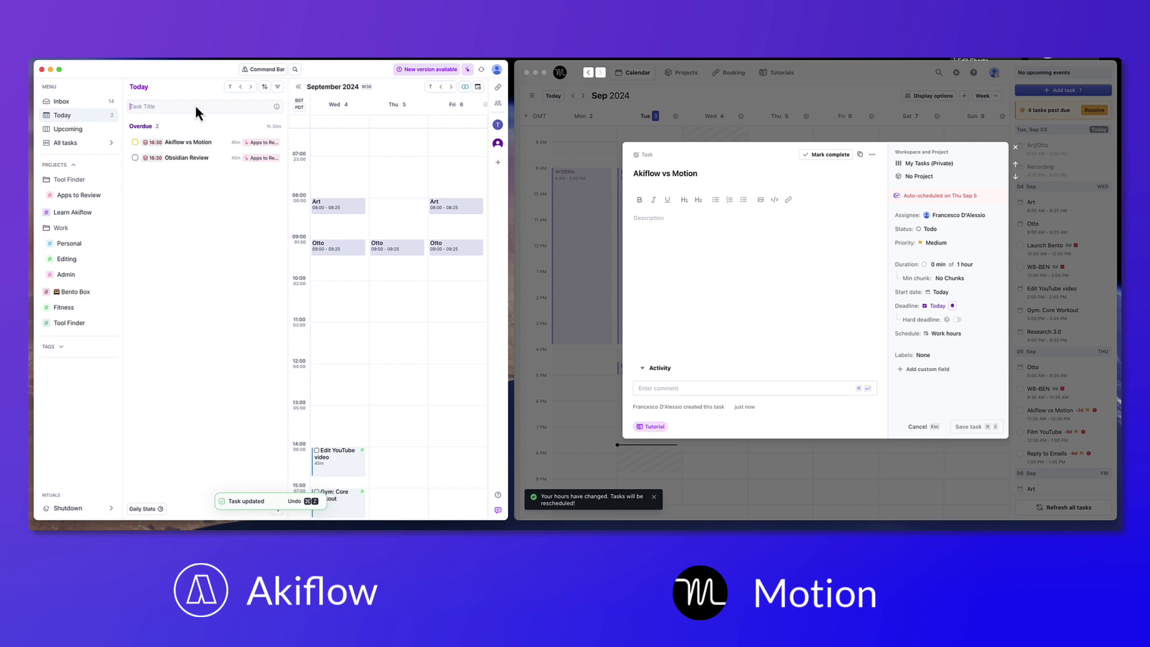
pyautogui.write('Ad')
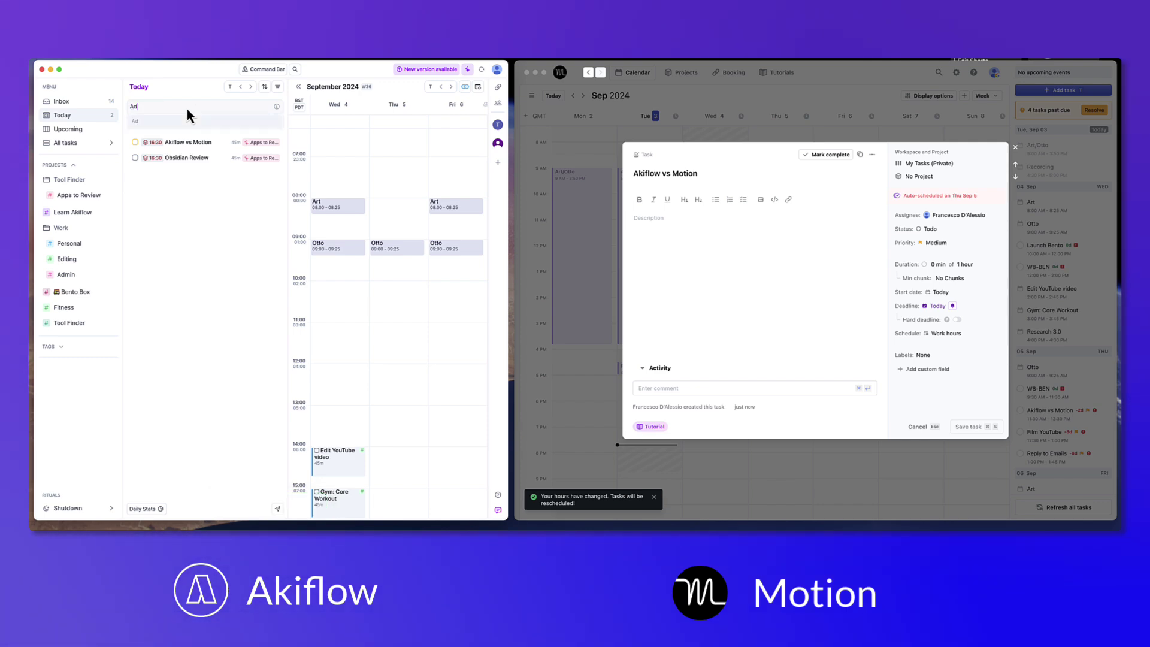
pyautogui.write('ding Tasks')
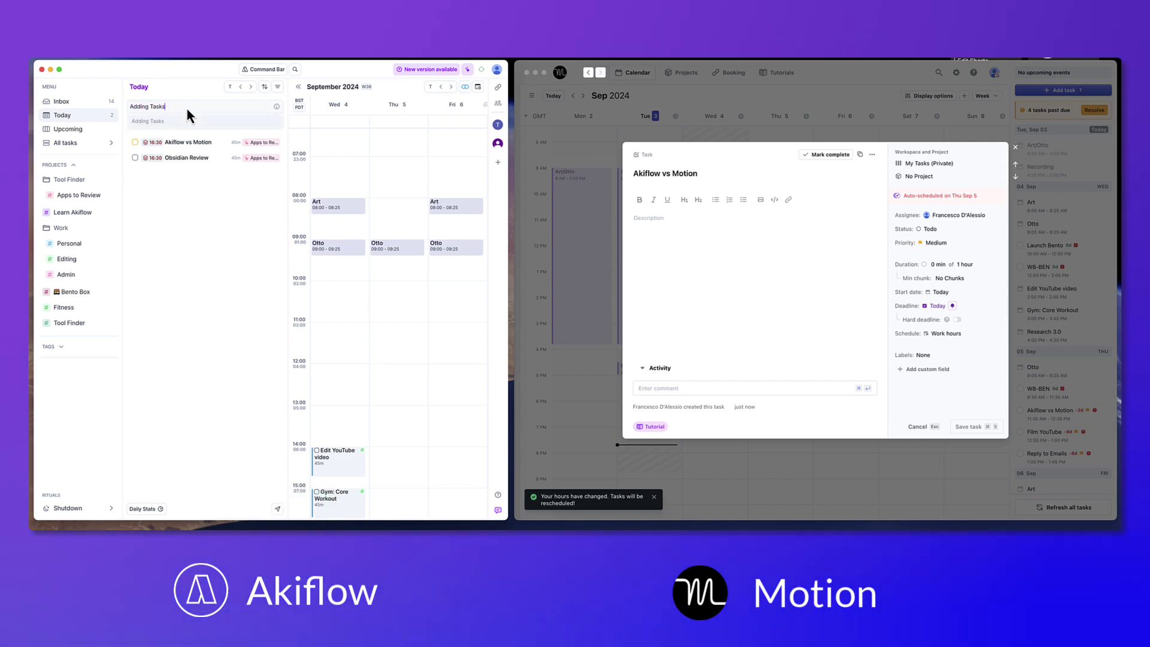
pyautogui.write(' =-')
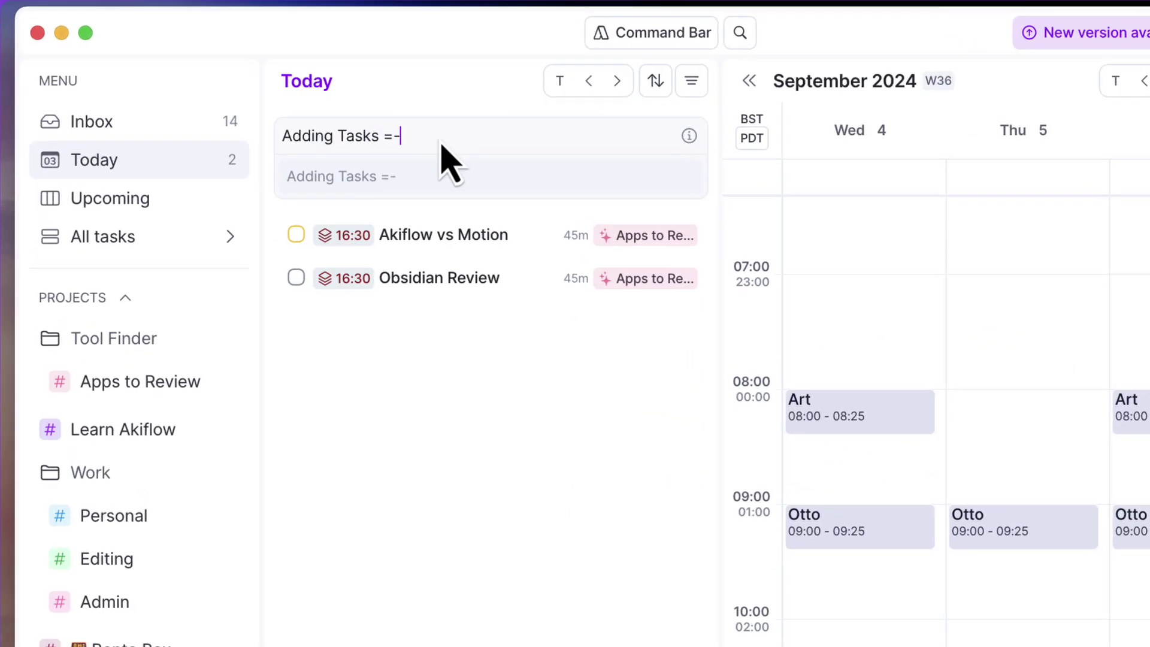
pyautogui.press('BackSpace')
pyautogui.write('20')
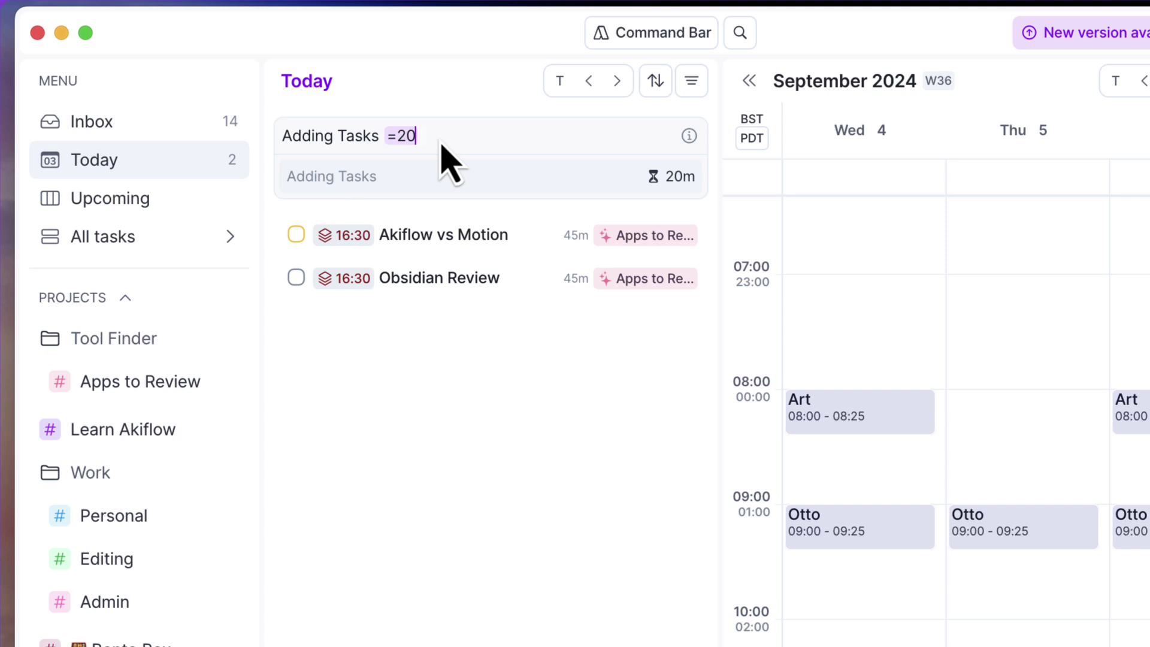
pyautogui.write('m tom at 2p')
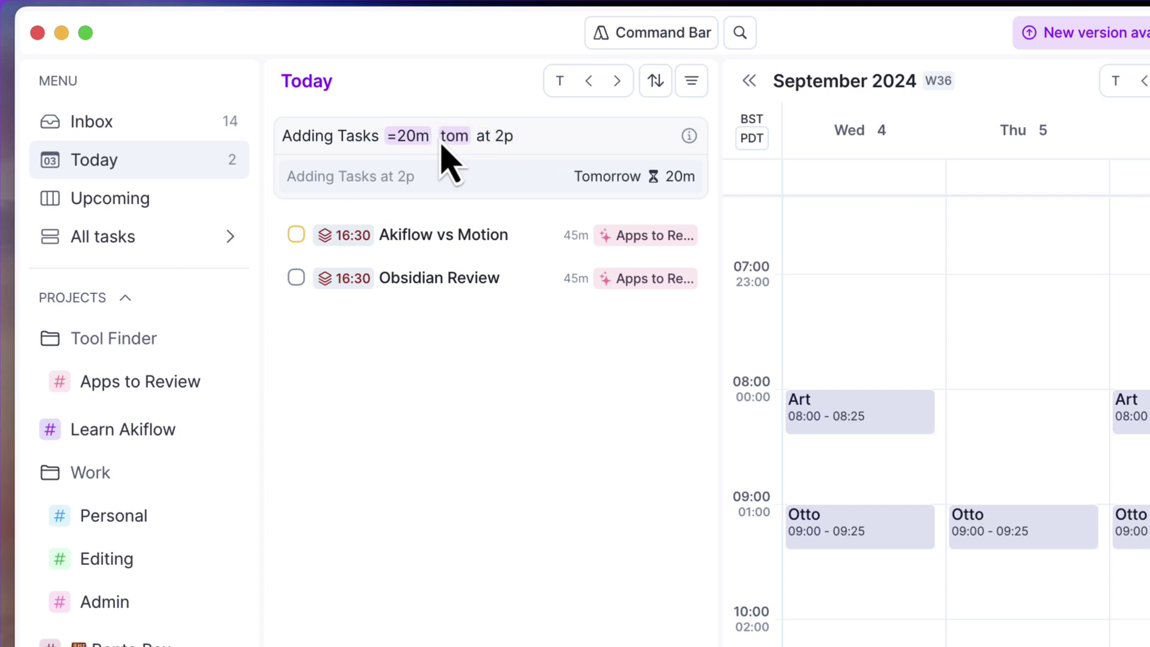
pyautogui.press('Return')
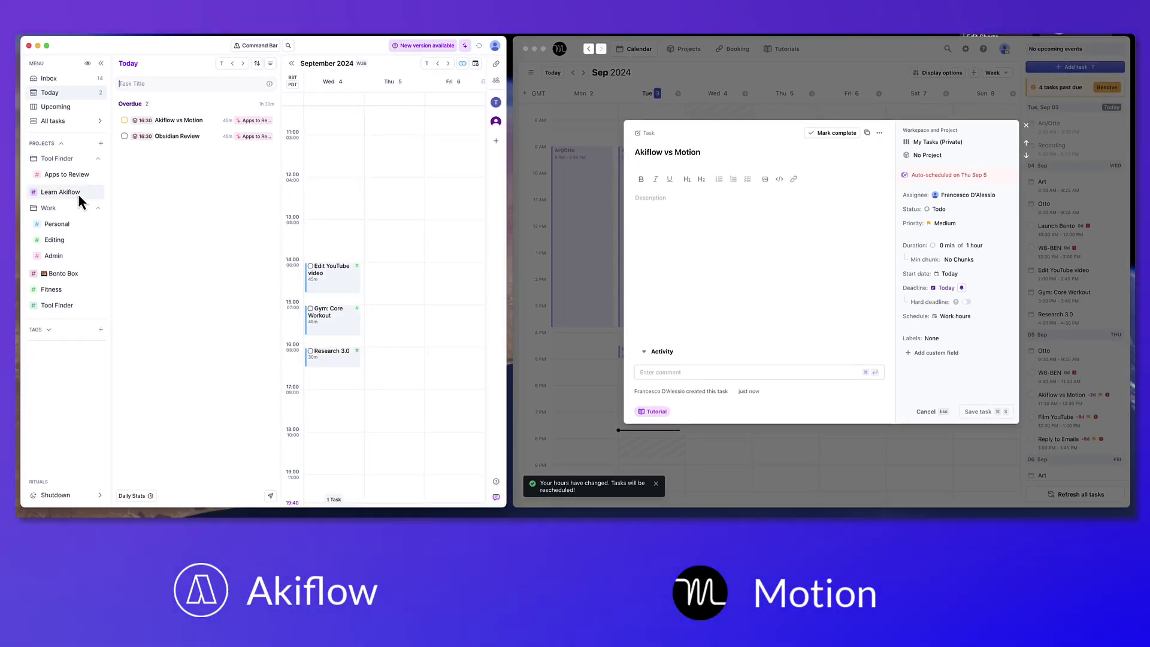
# - Add an empty Errands section to the Personal project
pyautogui.click(57, 225)
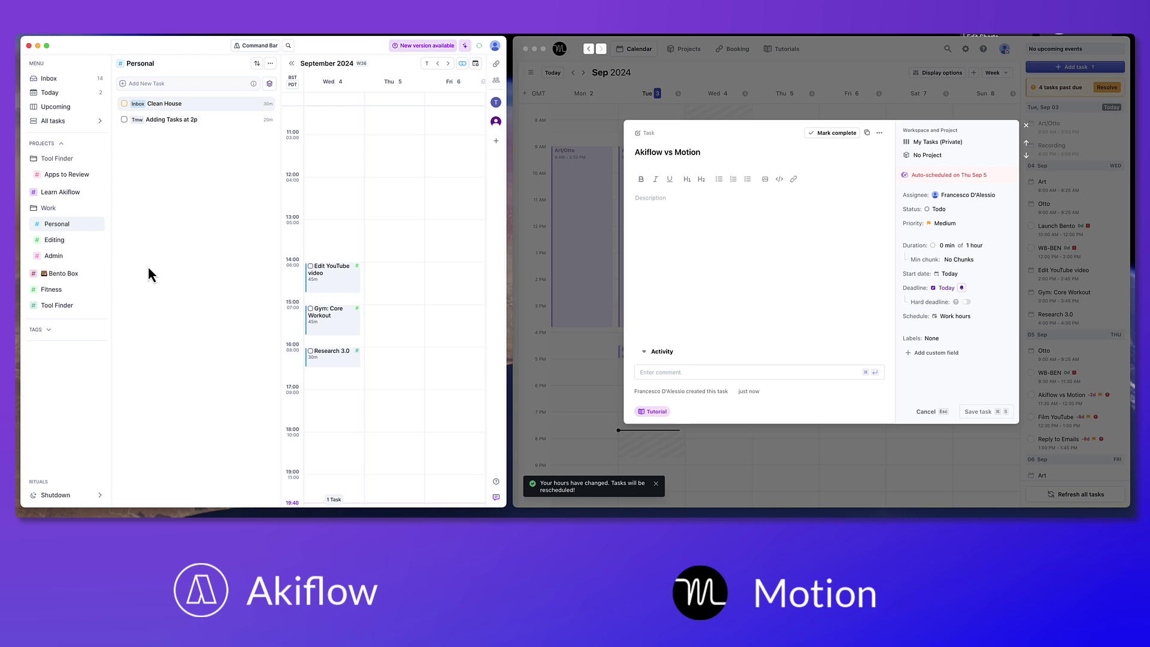
pyautogui.click(177, 121)
pyautogui.click(179, 151)
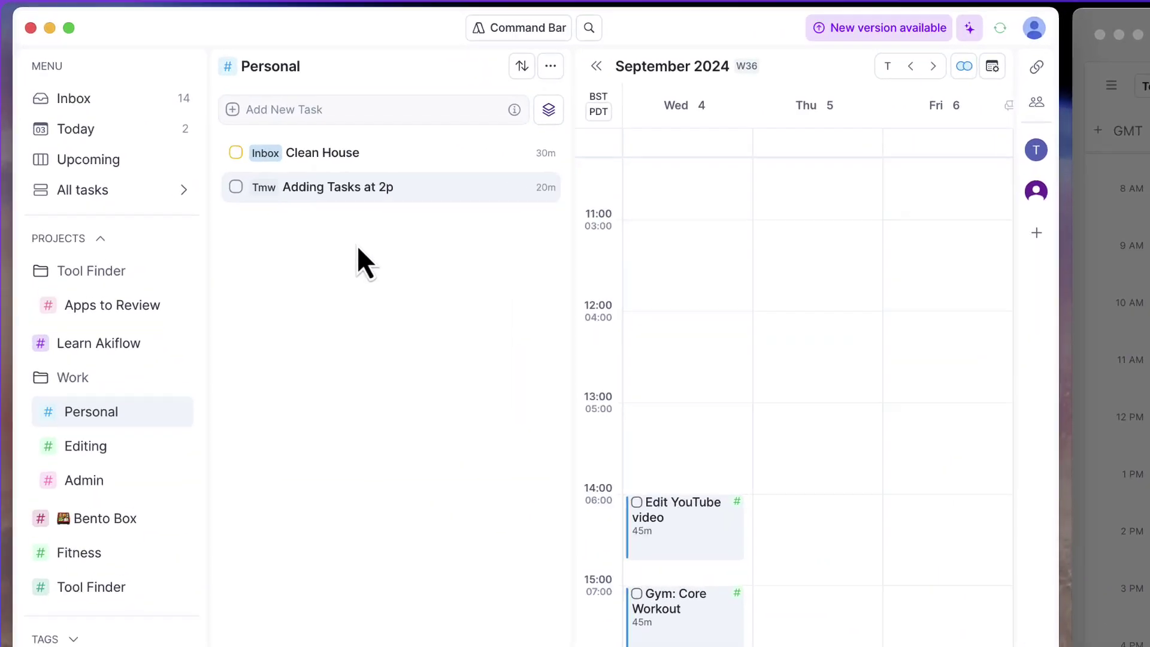
pyautogui.click(567, 66)
pyautogui.click(597, 214)
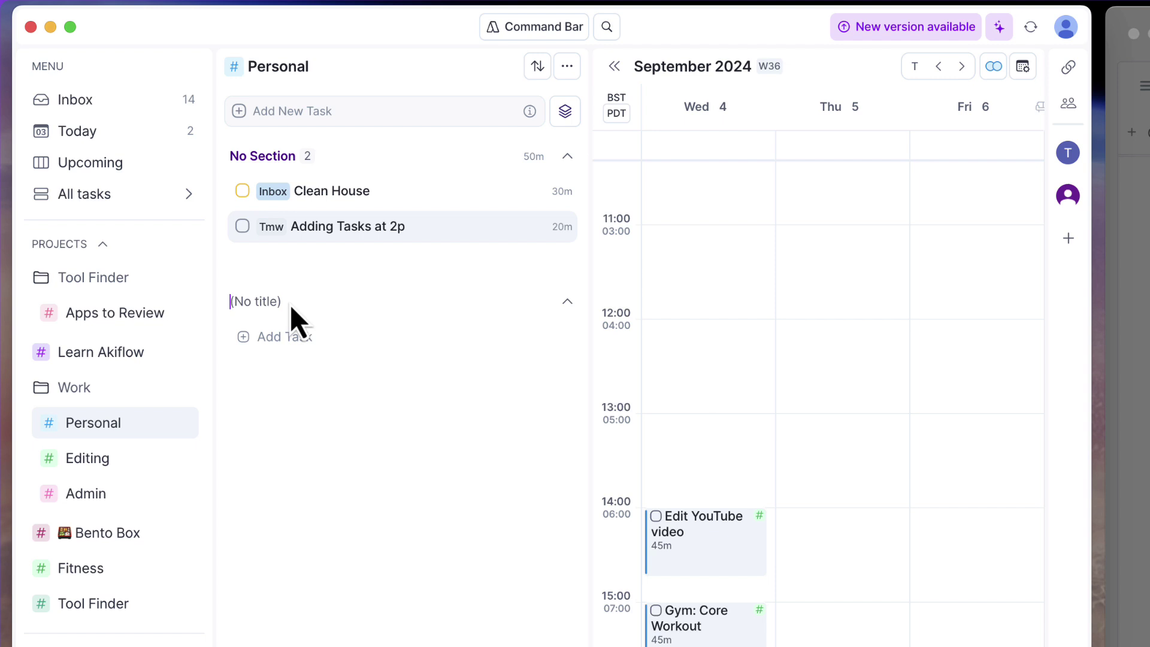
pyautogui.write('Errands')
pyautogui.press('Return')
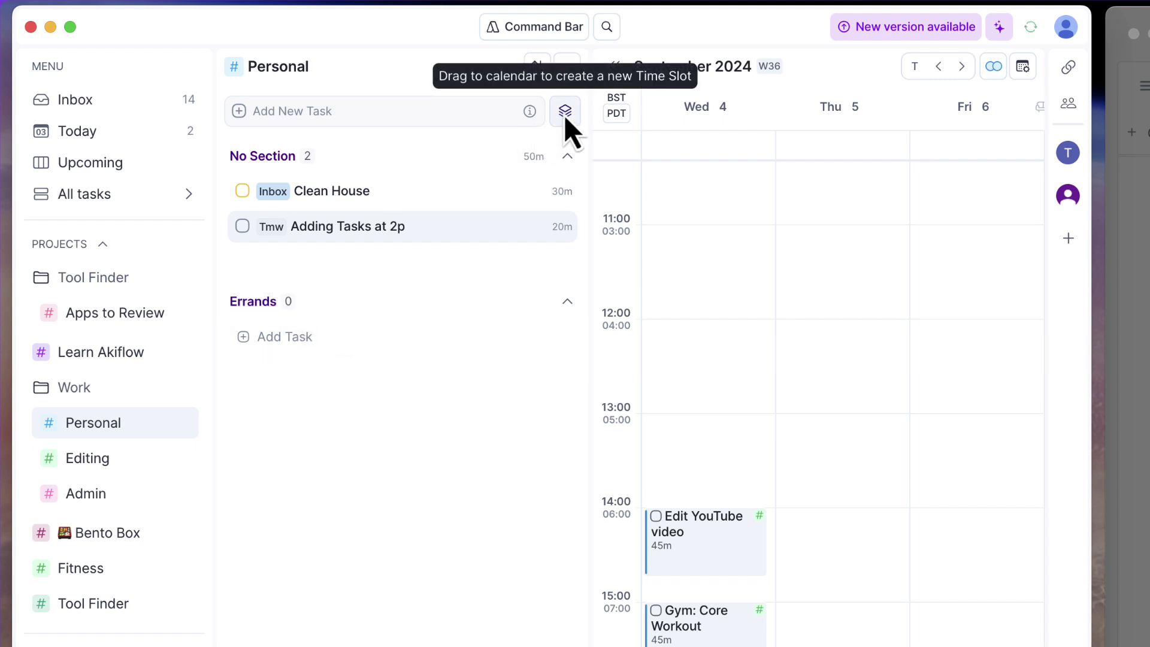
# - Create a 1-hour Garden Housework time slot on Wednesday 4 September at 12:45
pyautogui.moveTo(565, 112); pyautogui.dragTo(758, 413)
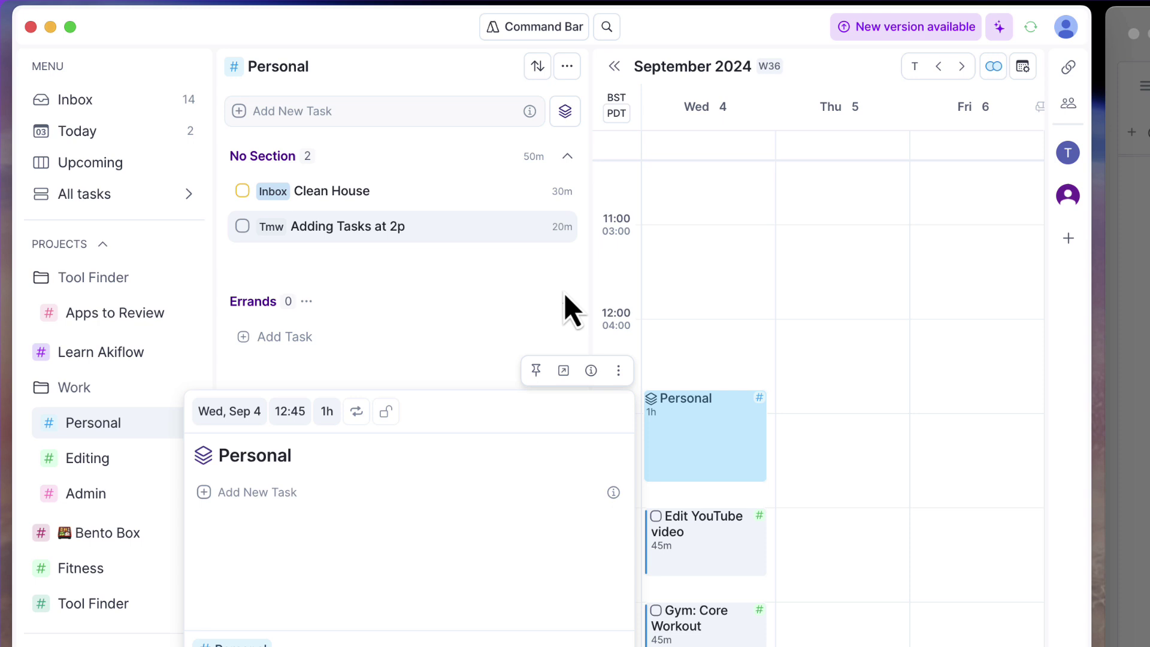
pyautogui.write('Gard')
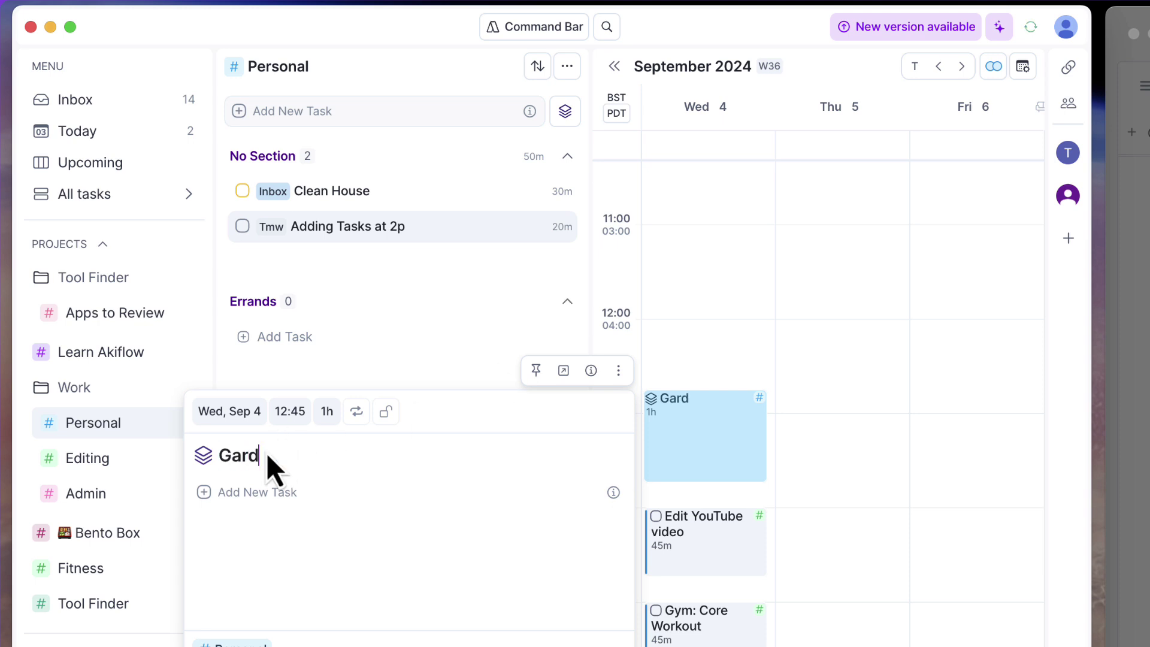
pyautogui.write('en Housework')
pyautogui.press('Return')
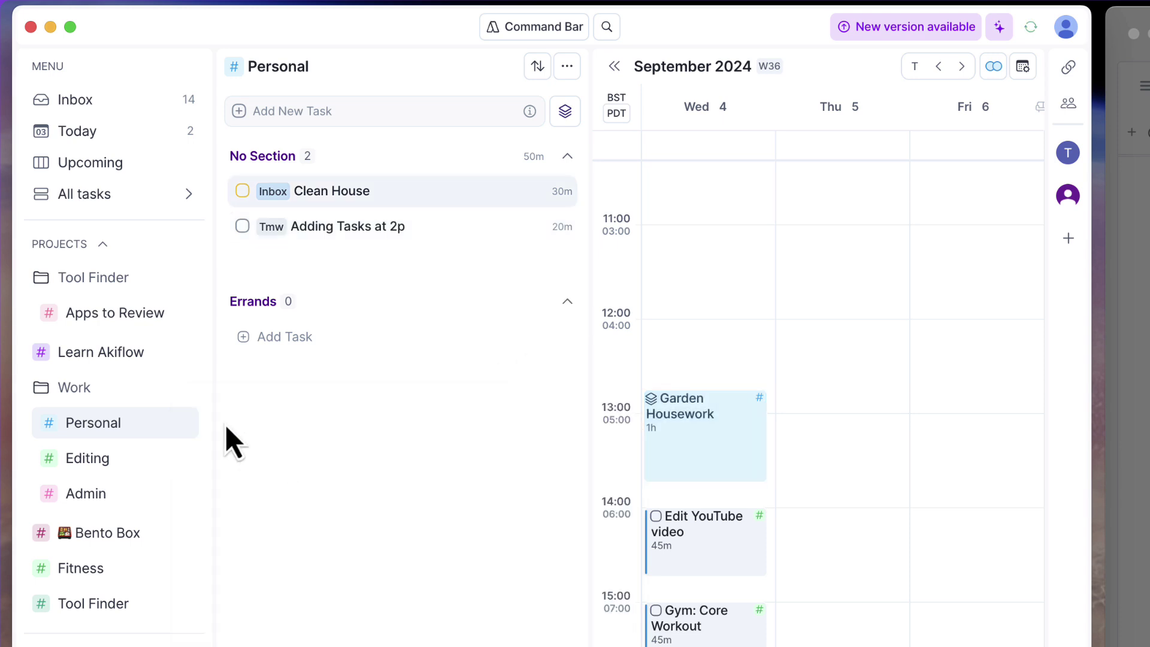
# - Show the Upcoming board and scroll across to tomorrow and Thursday 5 Sep
pyautogui.click(107, 173)
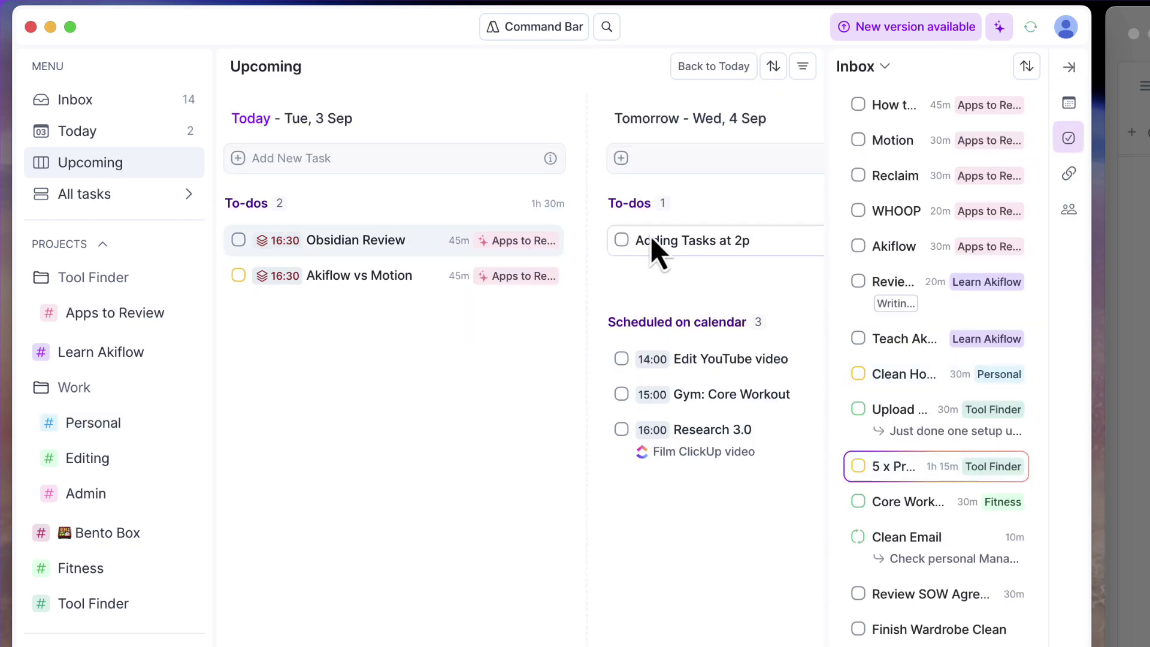
pyautogui.hscroll(5, 650, 235)
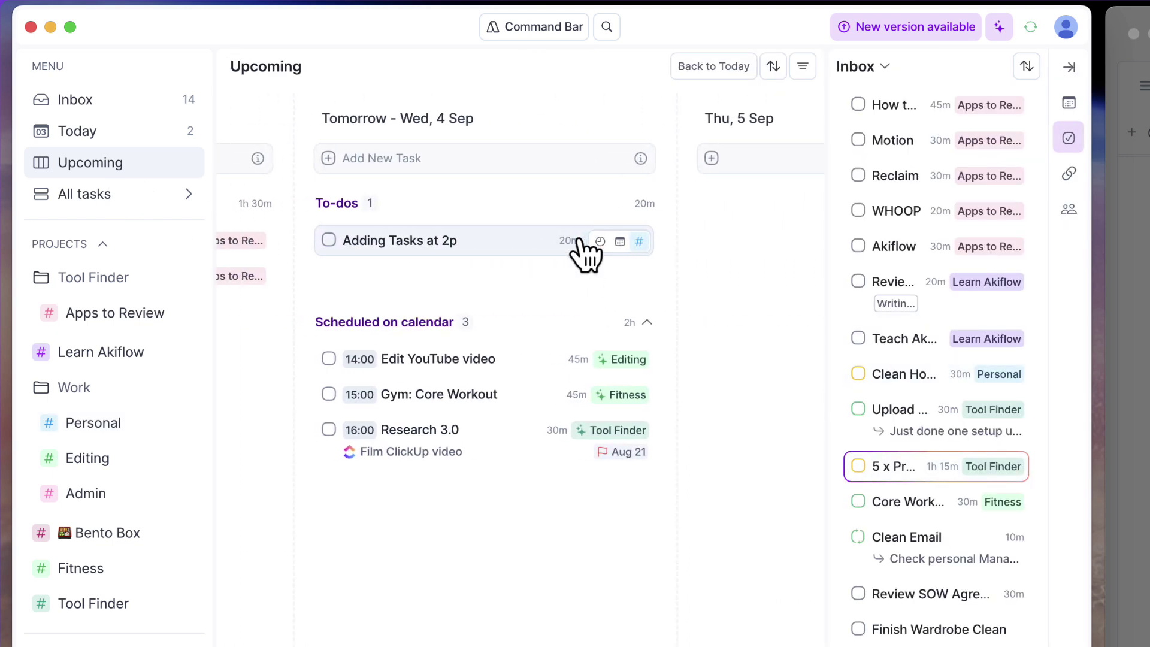
pyautogui.hscroll(4, 578, 241)
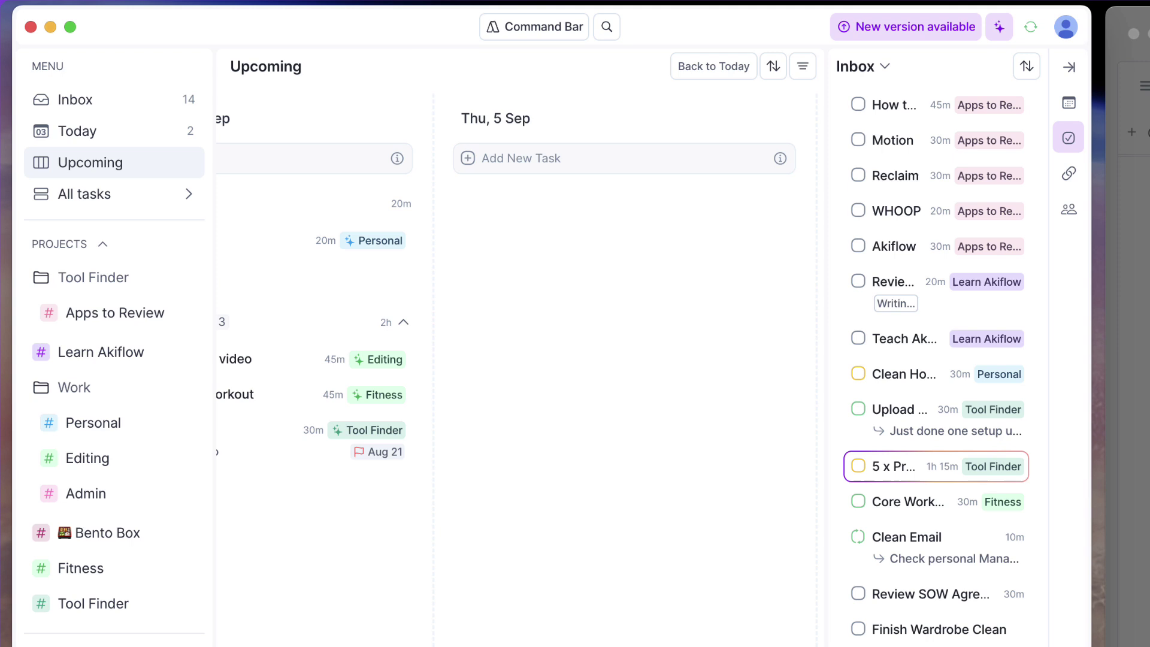
pyautogui.press('super+Tab')
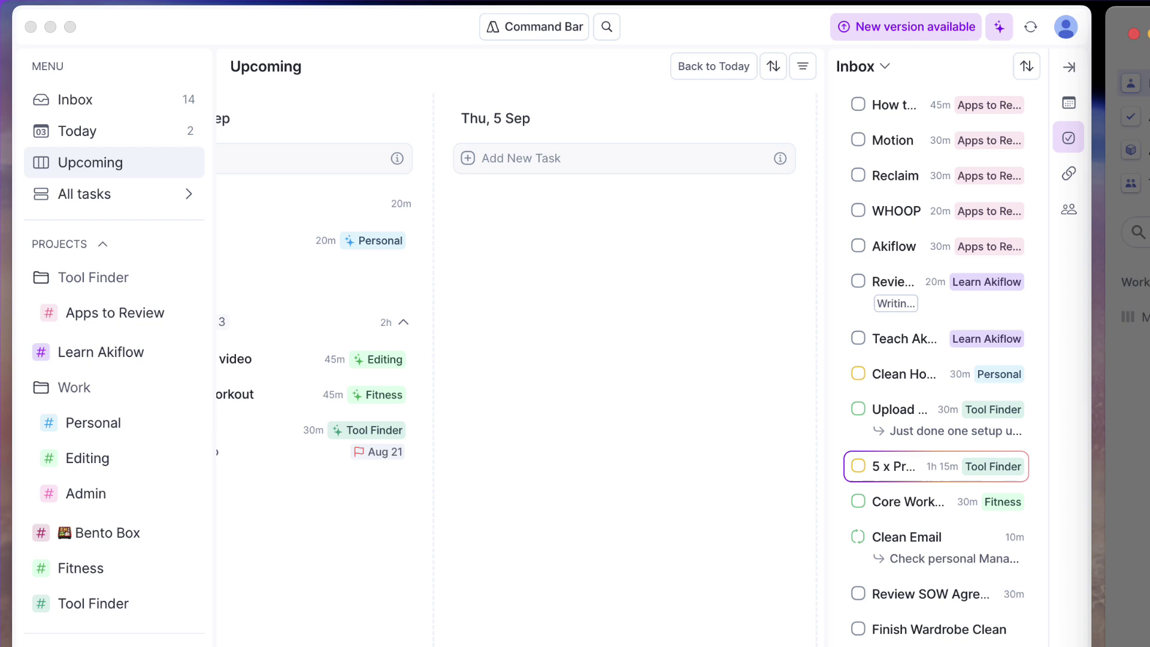
# - View Motion's All Projects as Kanban cards, then as a list, then return to the calendar week
pyautogui.click(133, 125)
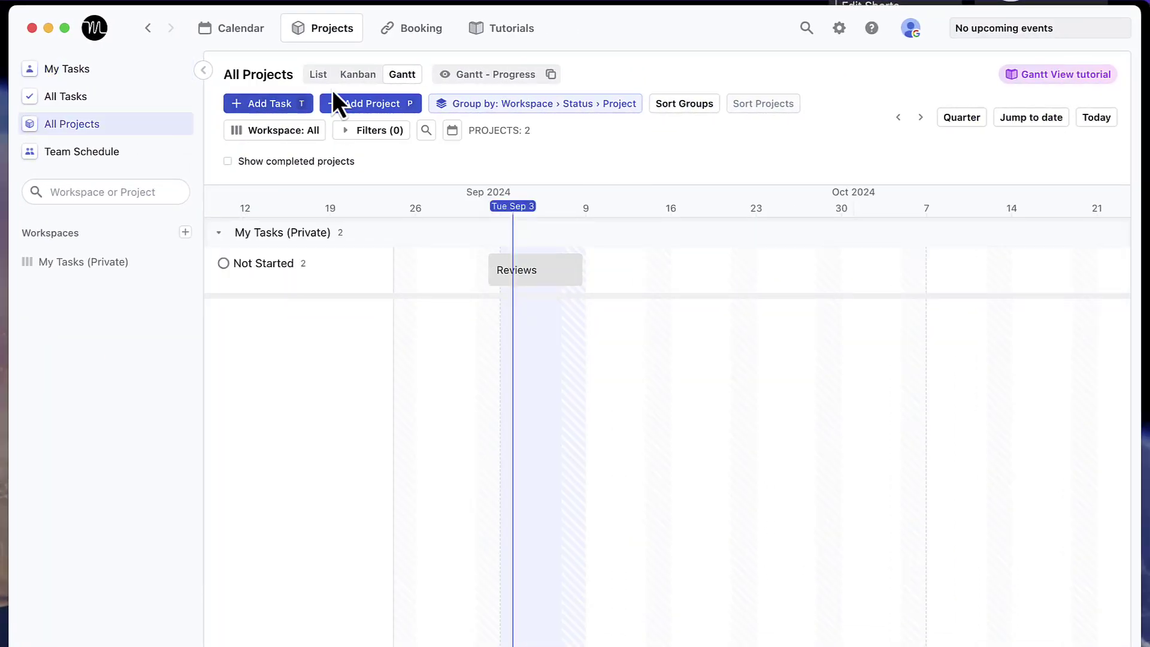
pyautogui.click(357, 77)
pyautogui.click(318, 76)
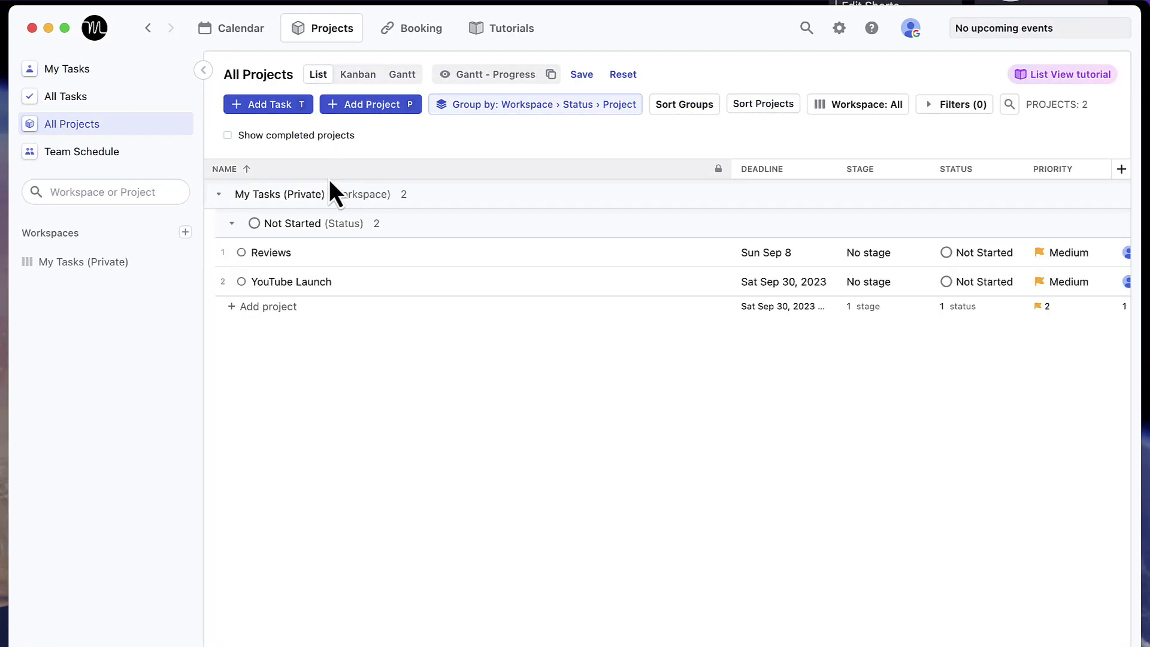
pyautogui.click(232, 31)
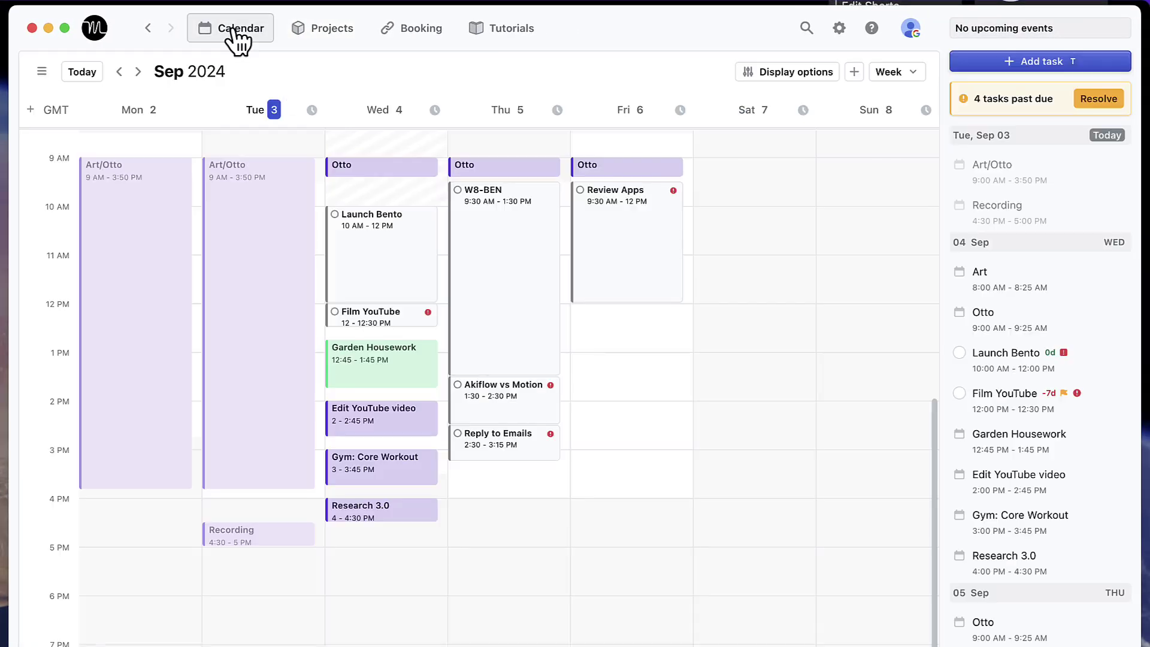
# - Open Motion's Calendars settings to add an account, then view Akiflow's Integrations settings
pyautogui.click(839, 31)
pyautogui.click(300, 213)
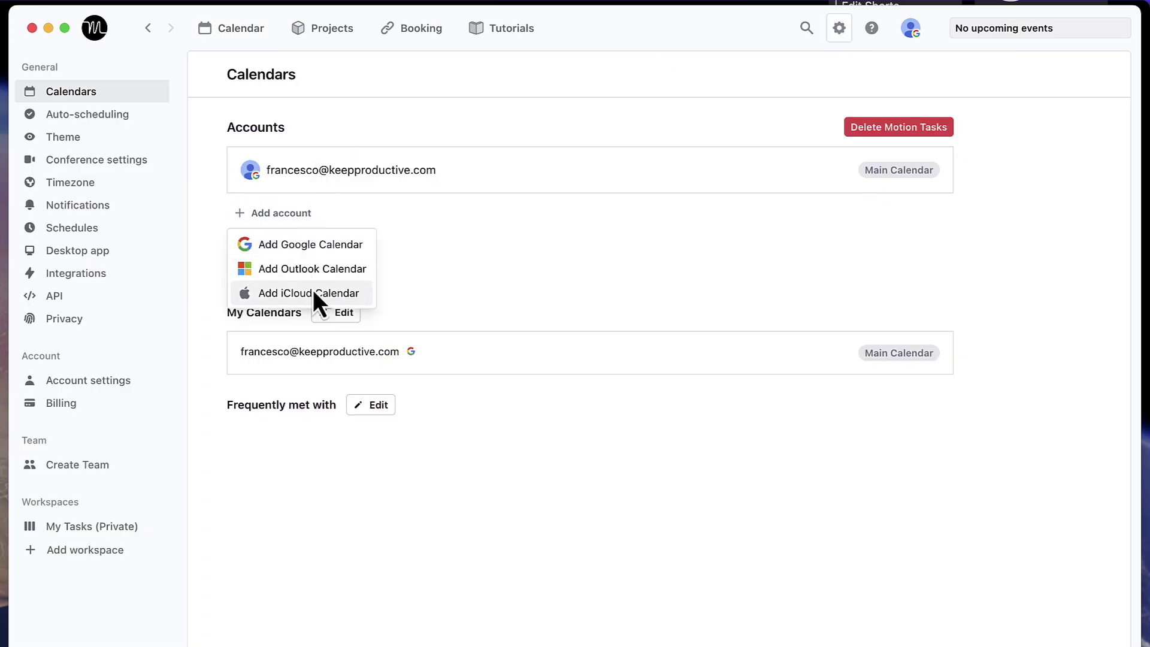
pyautogui.click(314, 279)
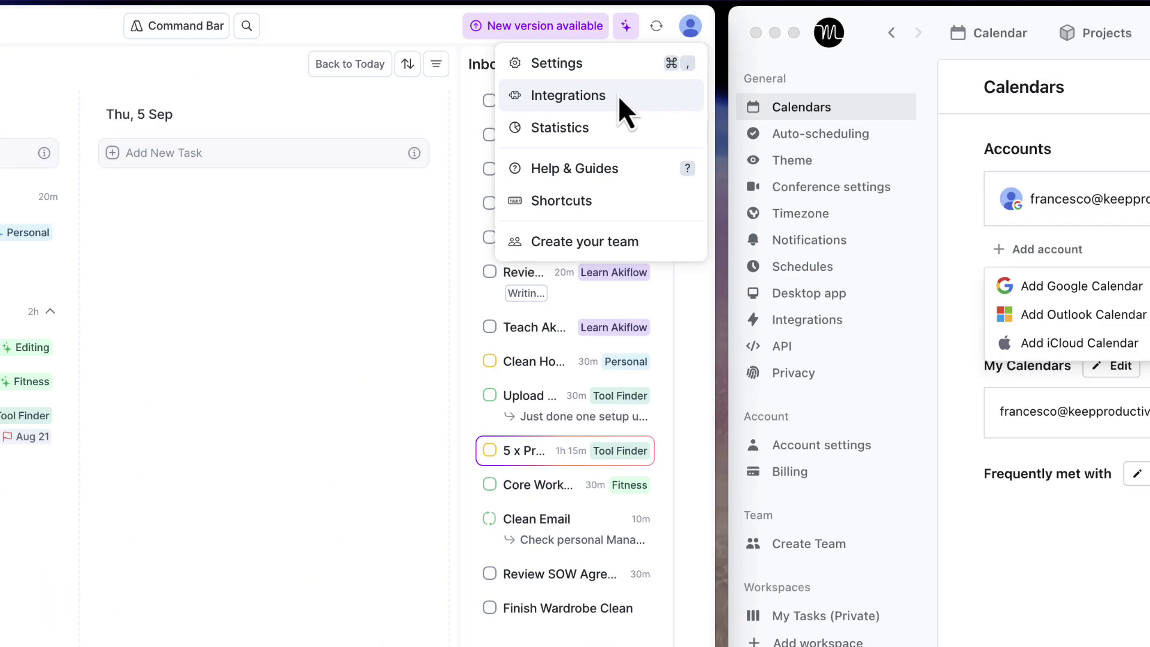
pyautogui.click(620, 94)
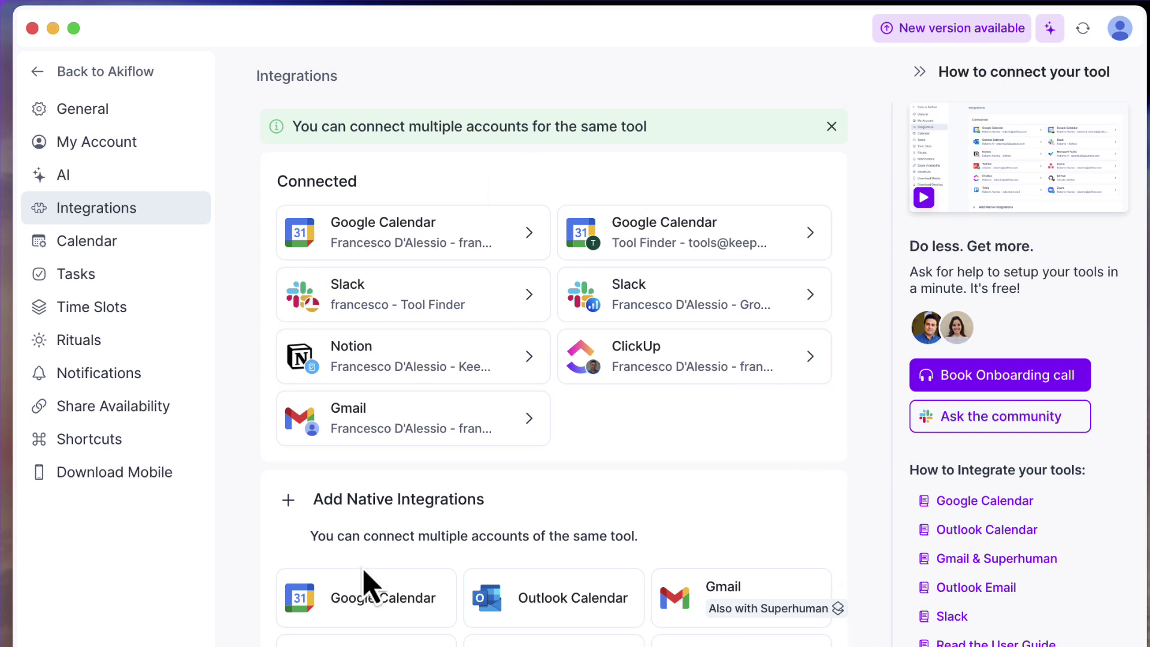
pyautogui.click(530, 297)
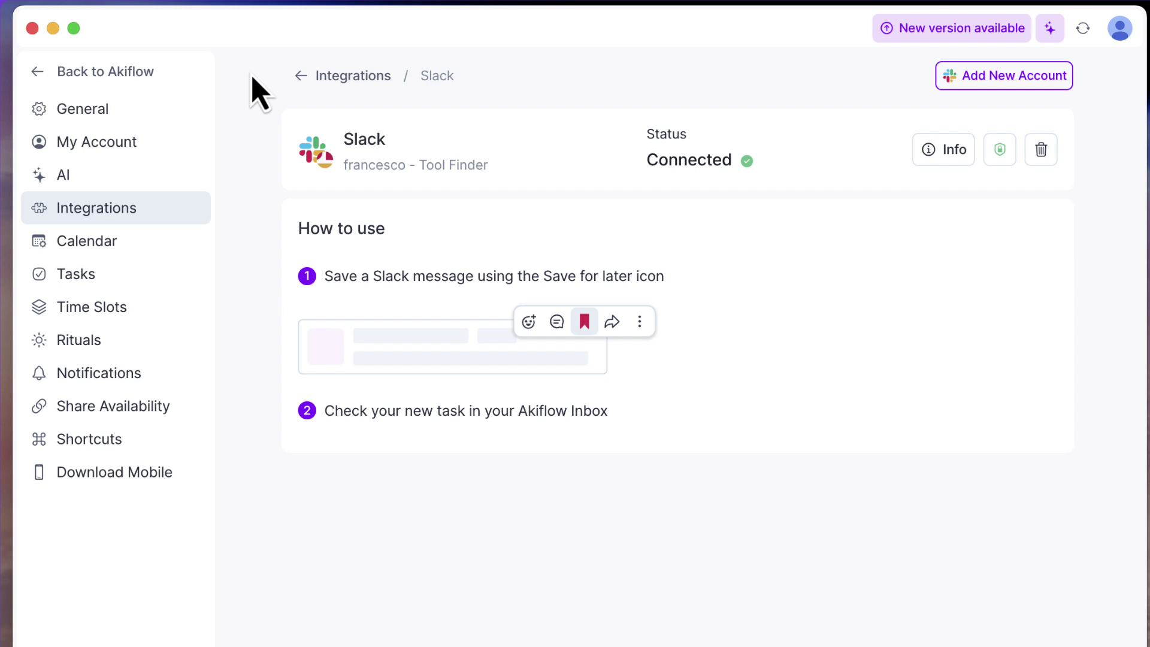
pyautogui.click(345, 77)
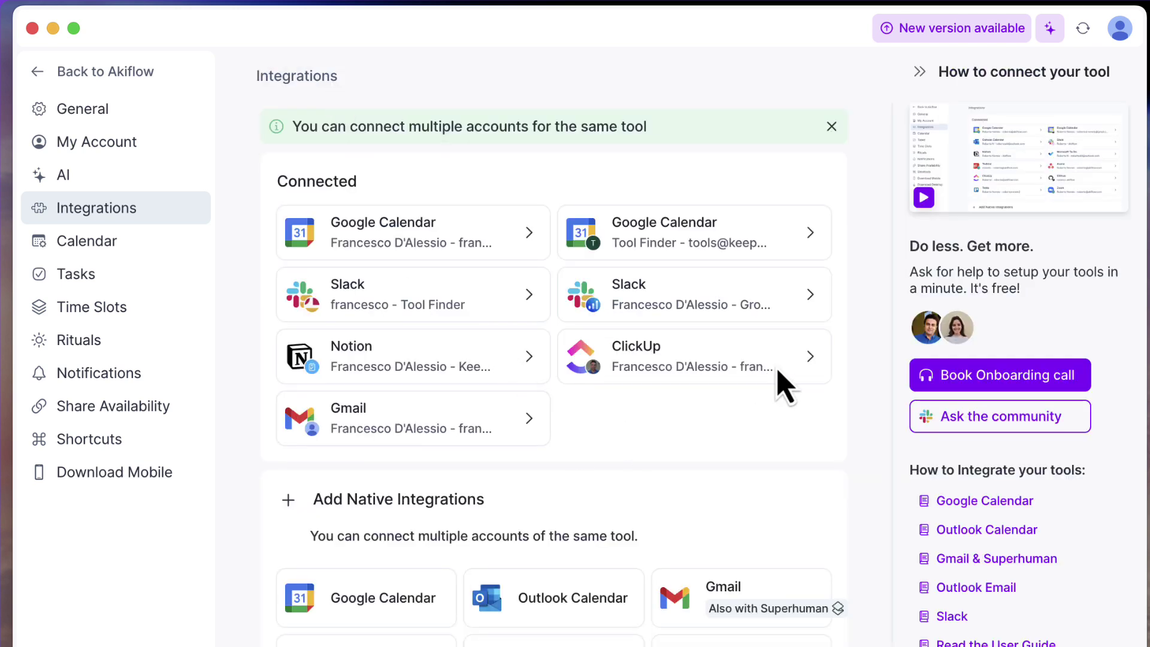
pyautogui.click(805, 367)
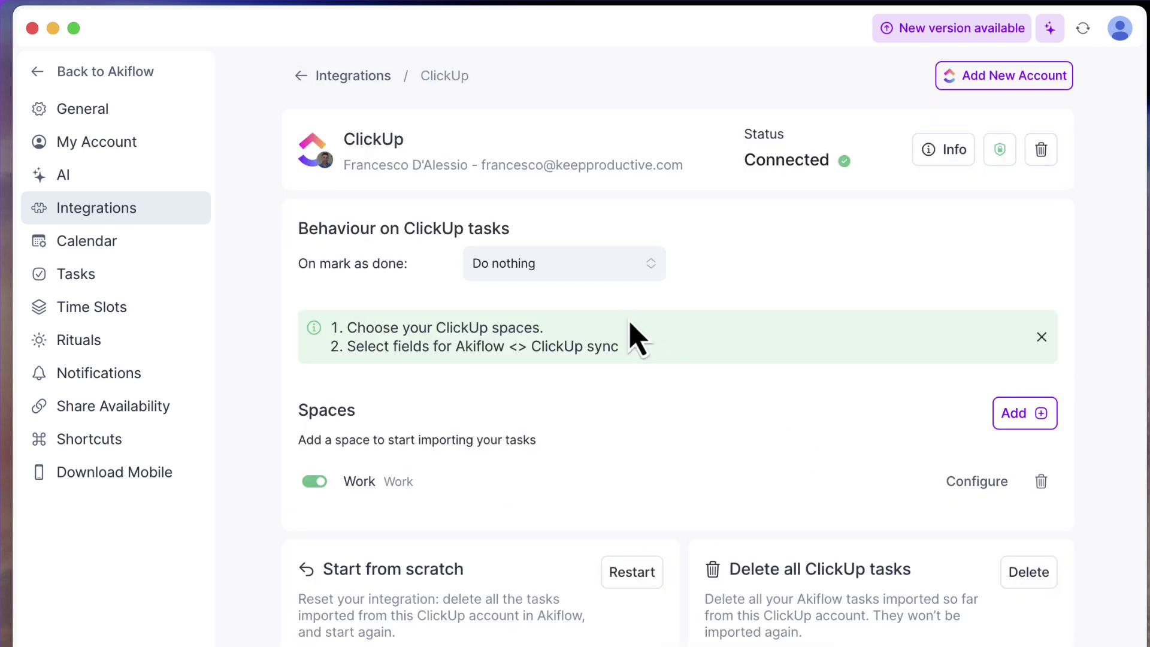
pyautogui.click(317, 77)
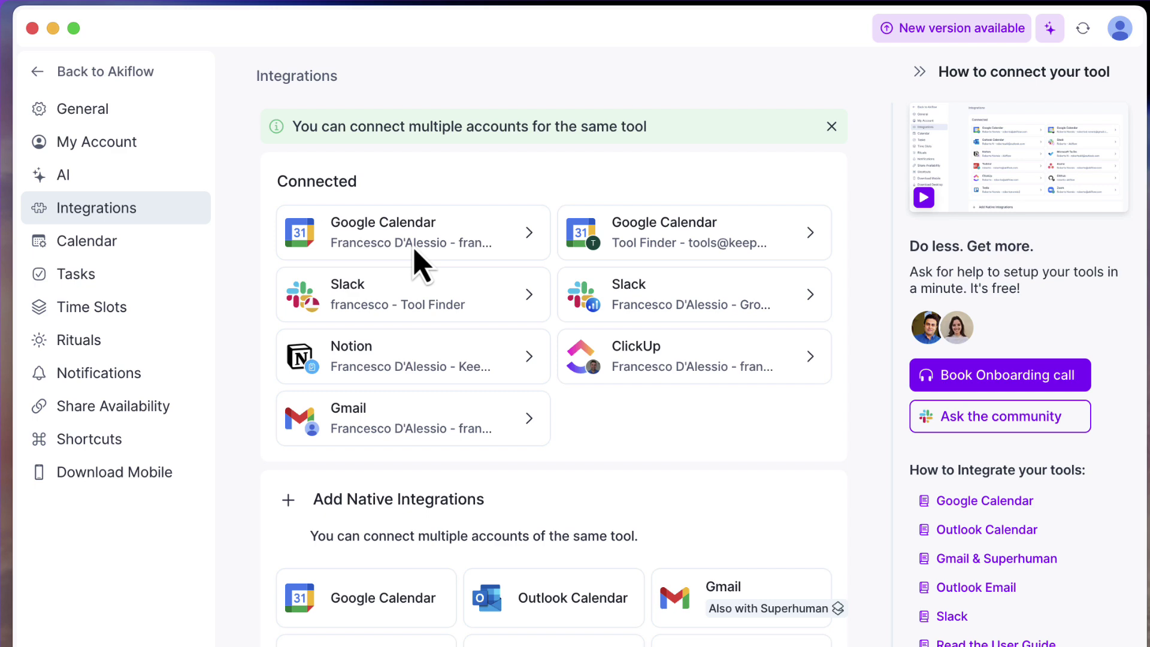
pyautogui.scroll(-5, 516, 398)
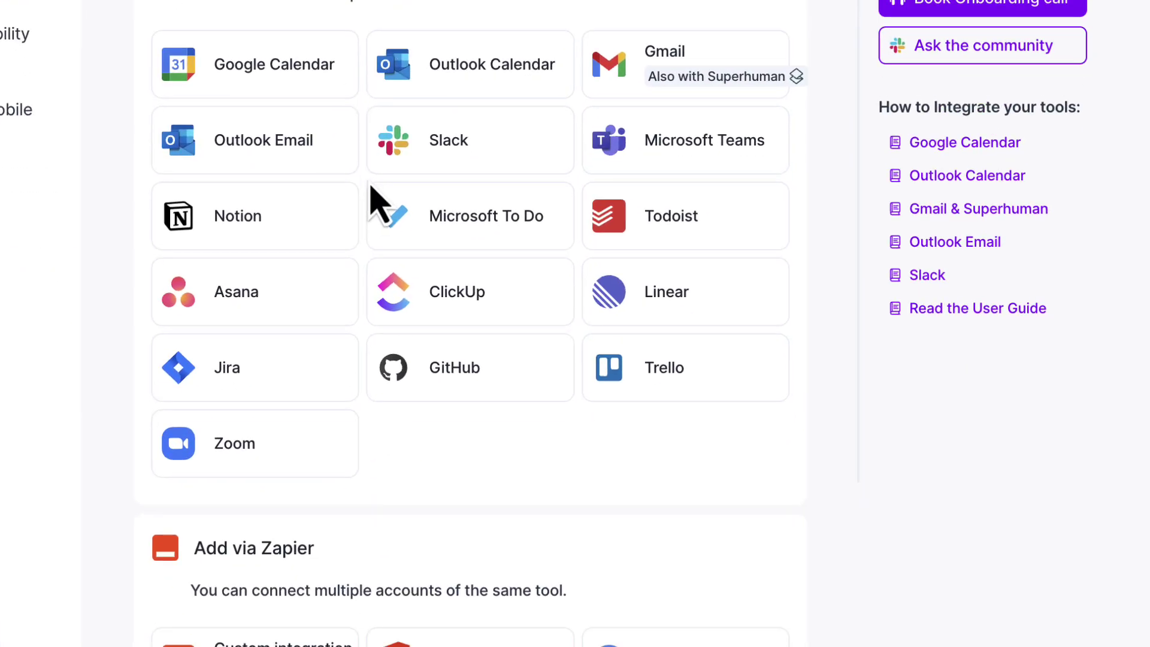
pyautogui.scroll(3, 455, 489)
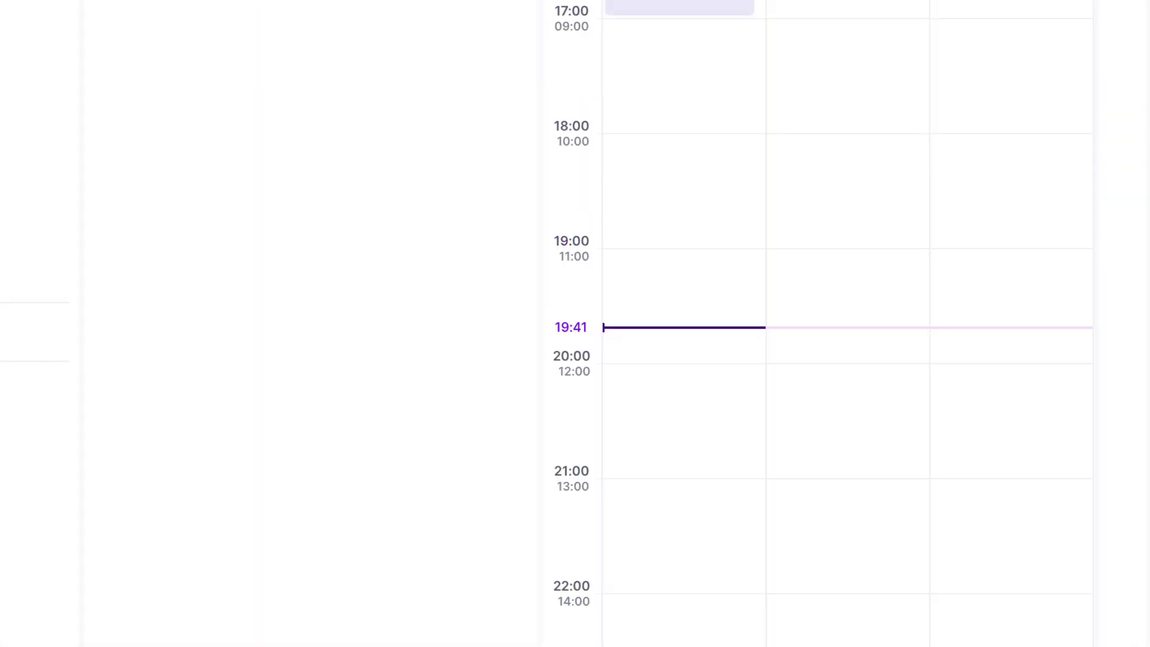
# - Check Research 3.0's details, then switch the task list from Inbox to Today
pyautogui.scroll(4, 724, 3)
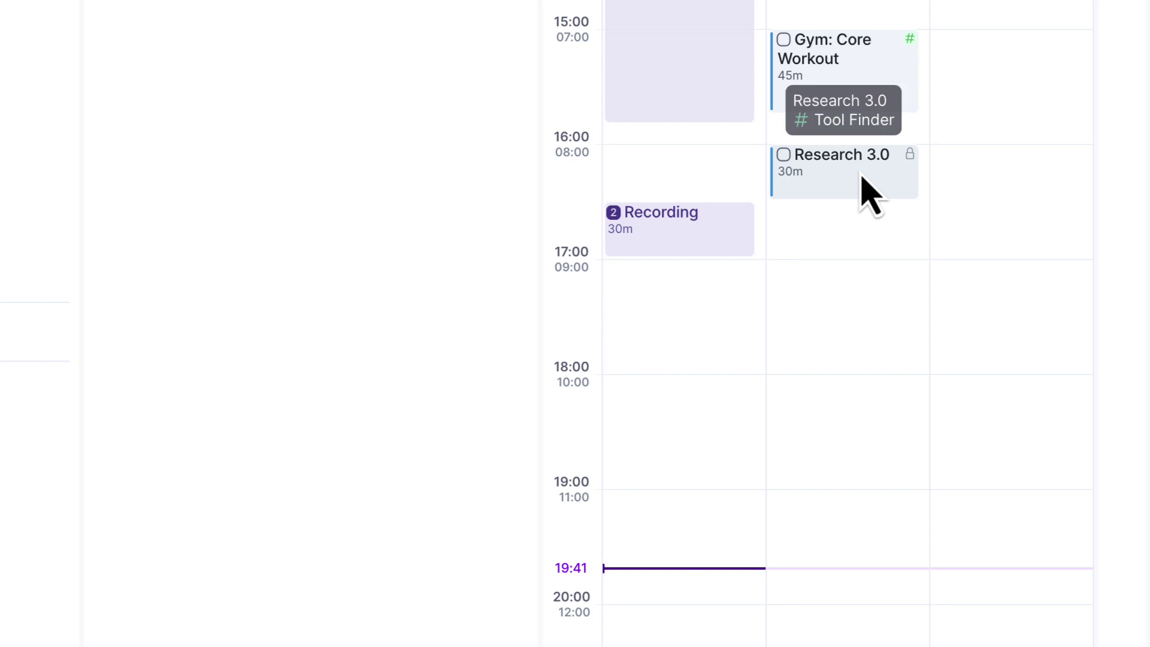
pyautogui.click(862, 177)
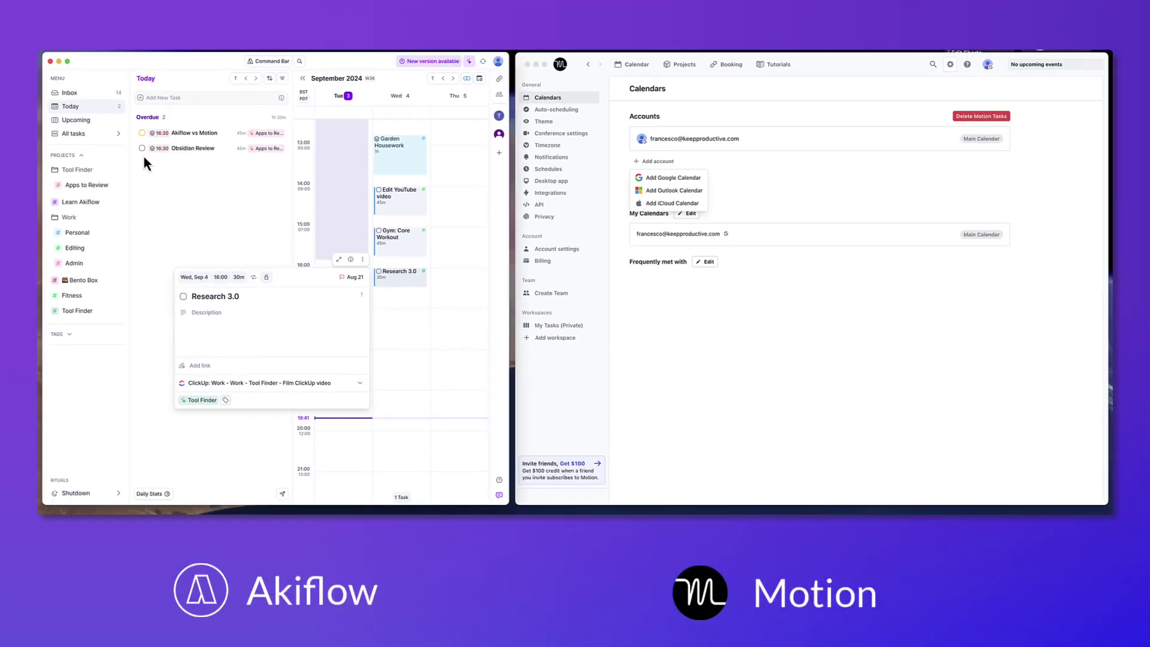
pyautogui.click(85, 30)
pyautogui.click(86, 16)
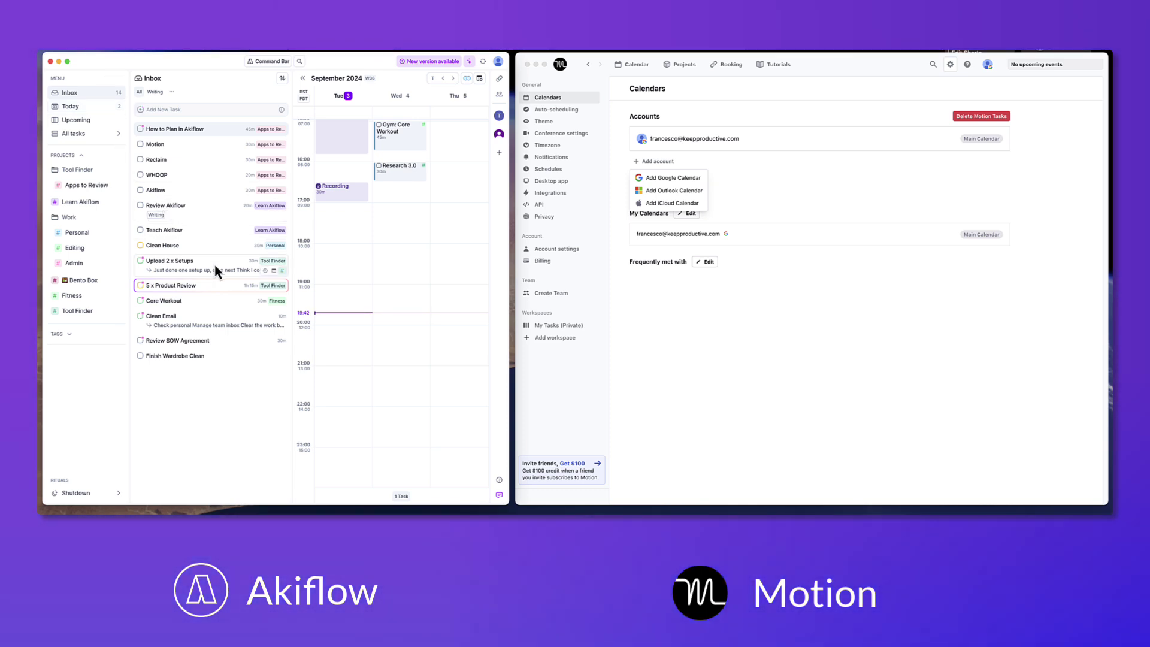
pyautogui.click(103, 108)
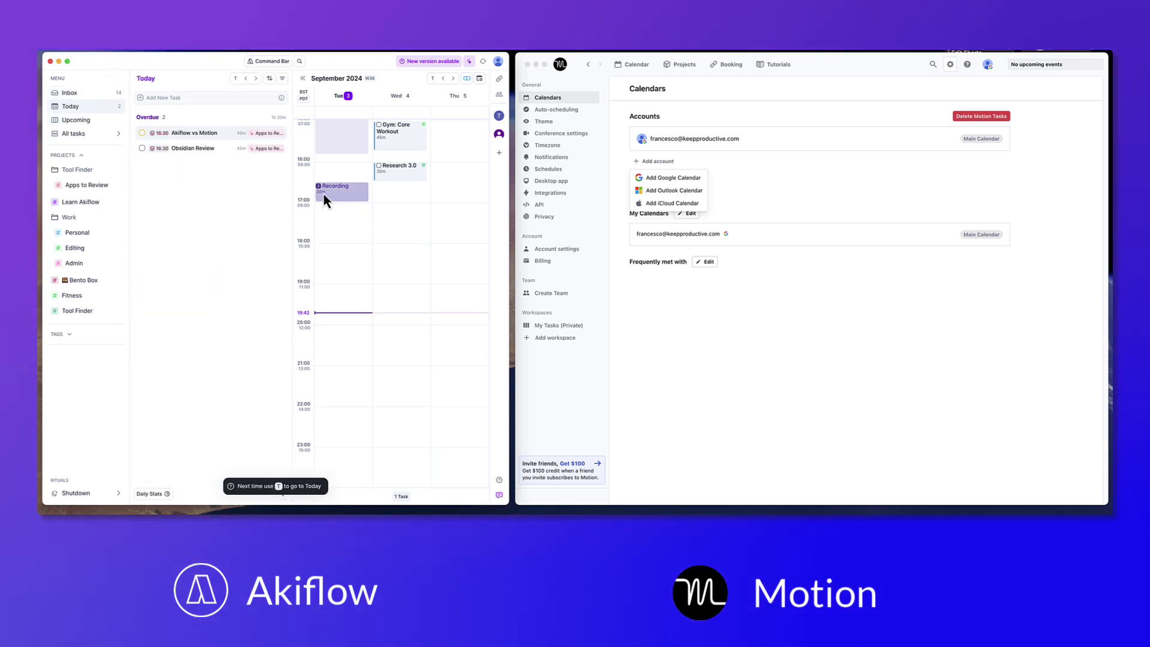
# - Try moving Research 3.0 into the Today list; it stays on Wednesday at 16:00
pyautogui.scroll(3, 323, 194)
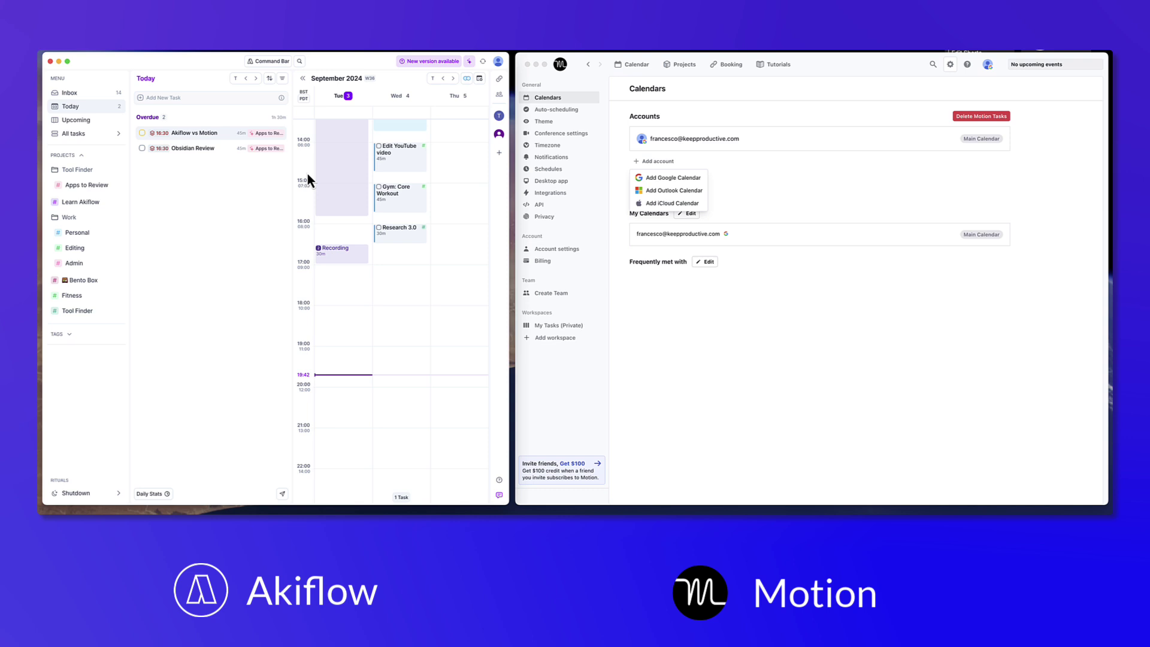
pyautogui.click(398, 232)
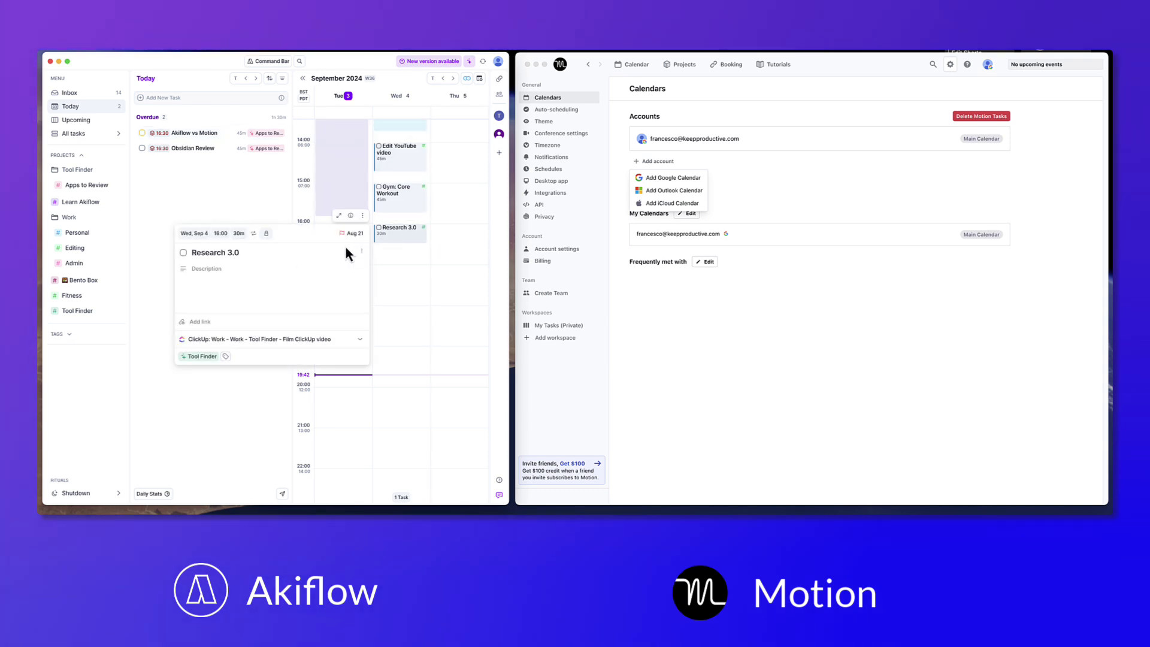
pyautogui.click(252, 205)
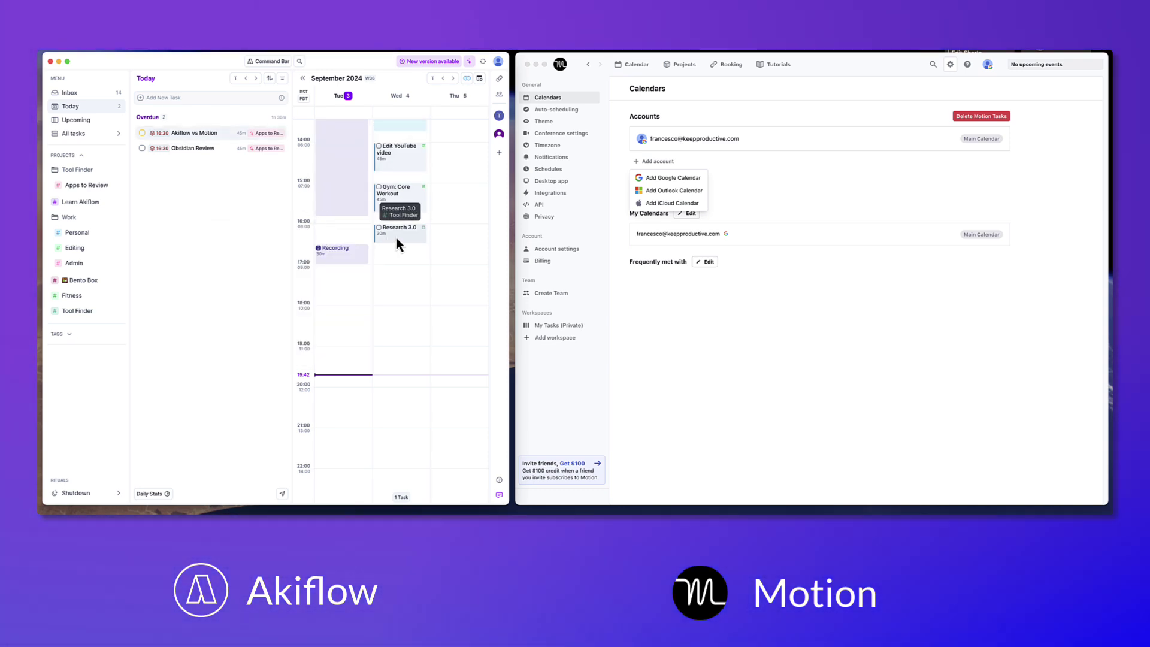
pyautogui.moveTo(396, 235); pyautogui.dragTo(224, 183)
pyautogui.moveTo(404, 229)
pyautogui.mouseDown()
pyautogui.moveTo(312, 187)
pyautogui.moveTo(218, 117)
pyautogui.moveTo(399, 237)
pyautogui.mouseUp()
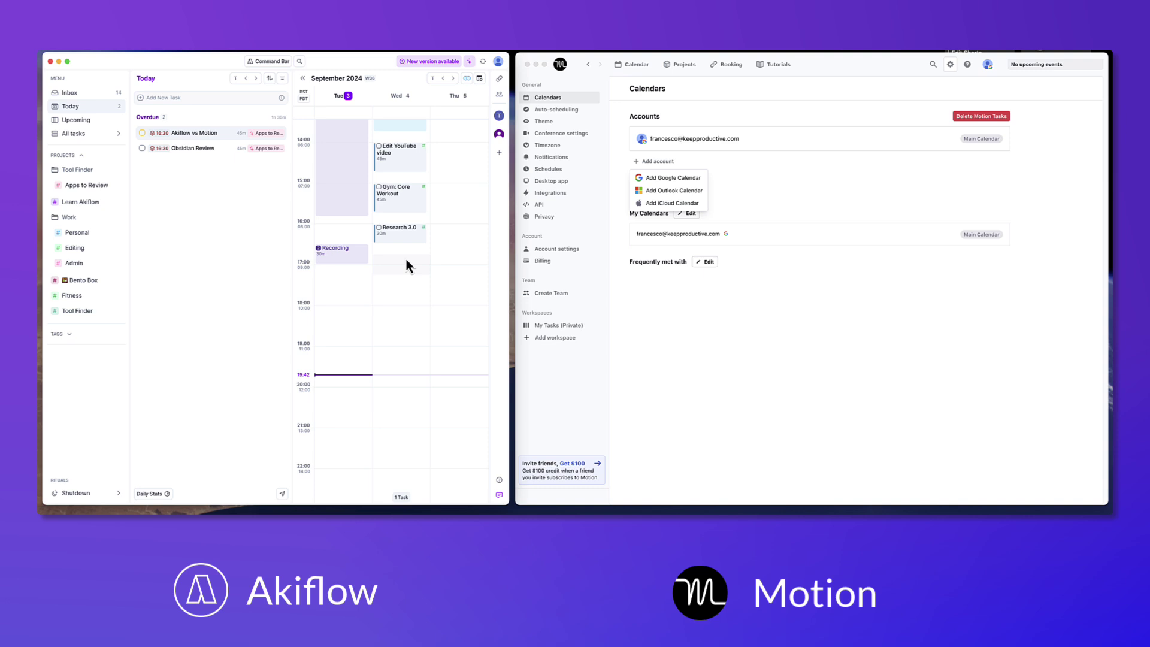
pyautogui.click(637, 65)
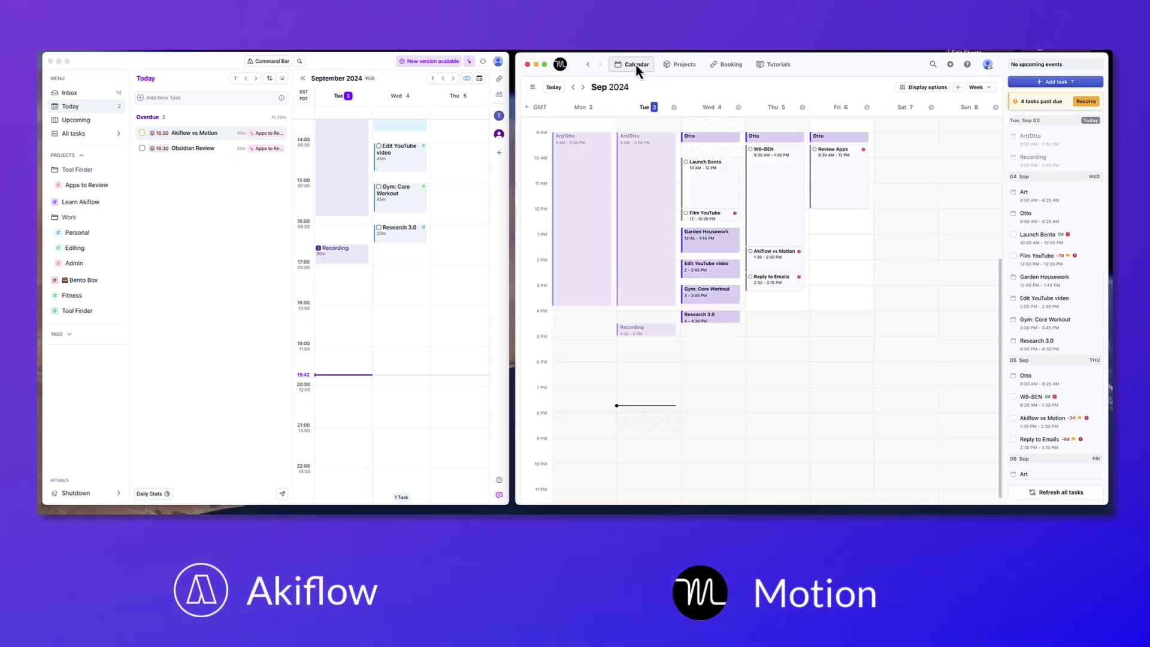
pyautogui.scroll(1, 689, 178)
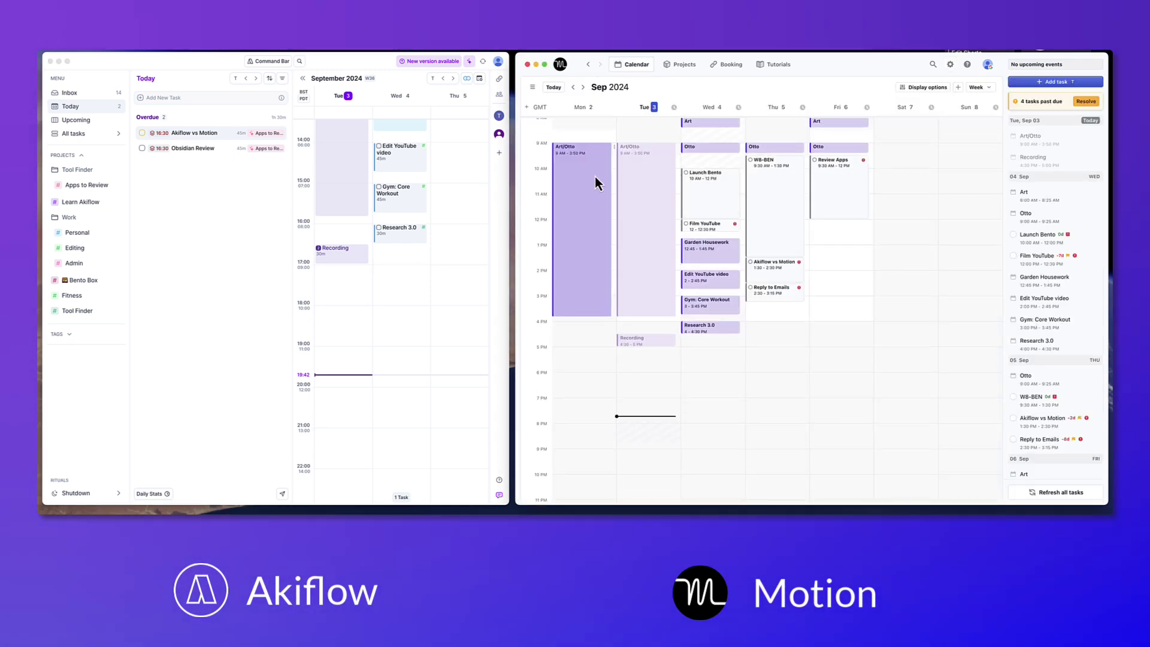
pyautogui.scroll(1, 421, 223)
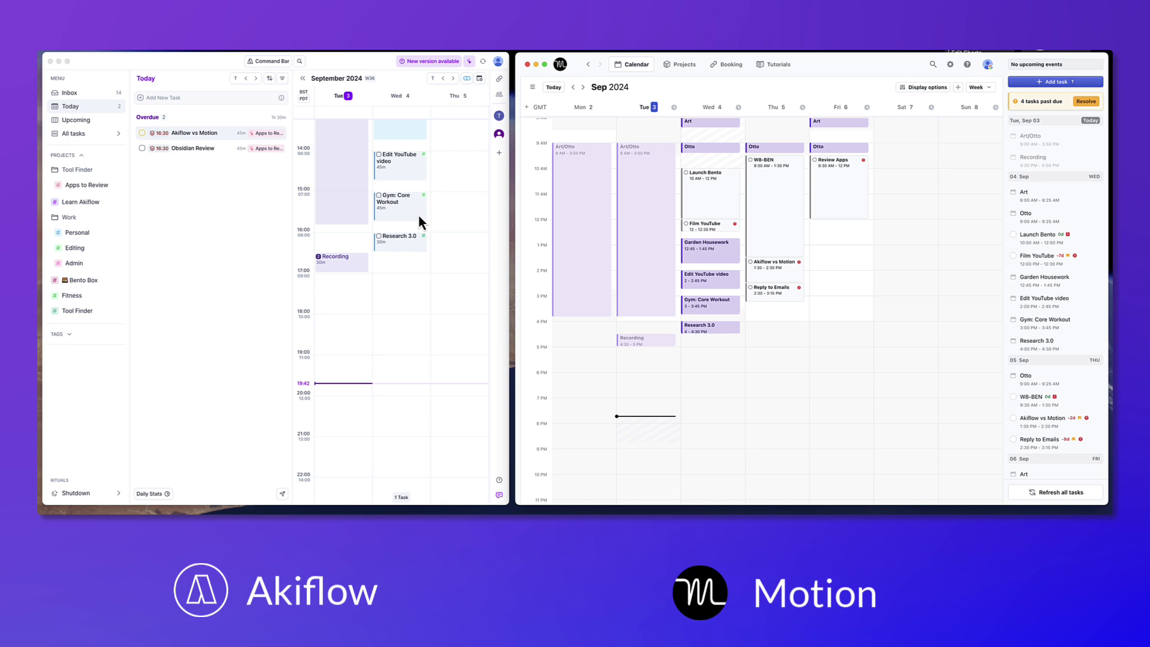
pyautogui.scroll(5, 419, 216)
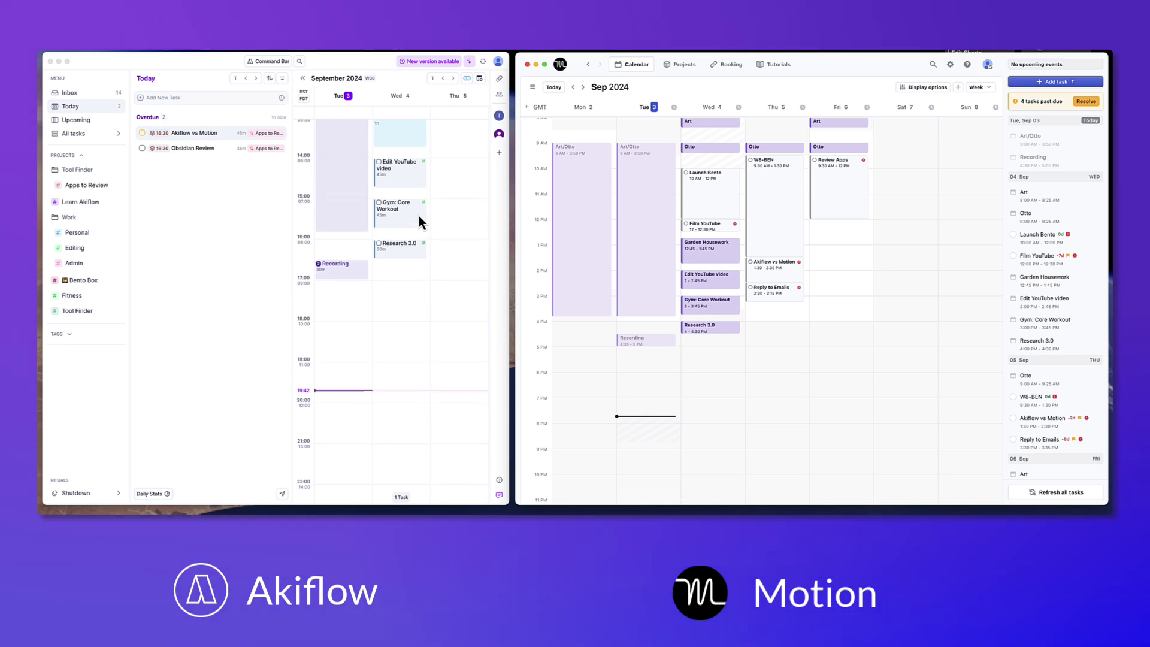
pyautogui.click(498, 63)
pyautogui.click(498, 62)
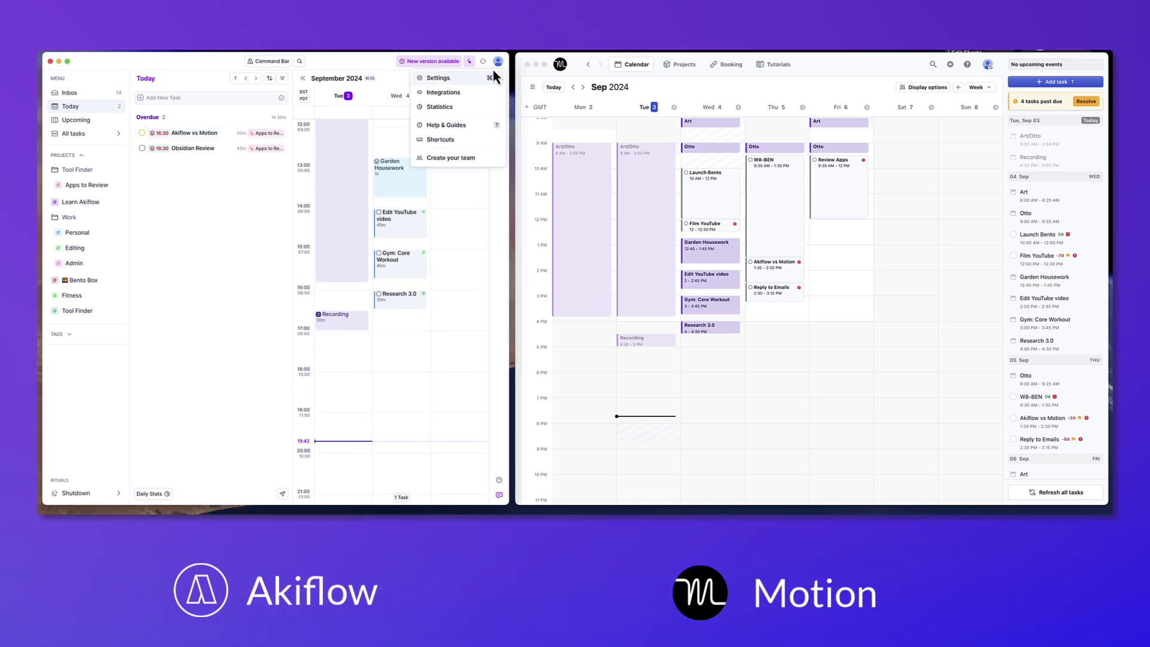
pyautogui.click(457, 95)
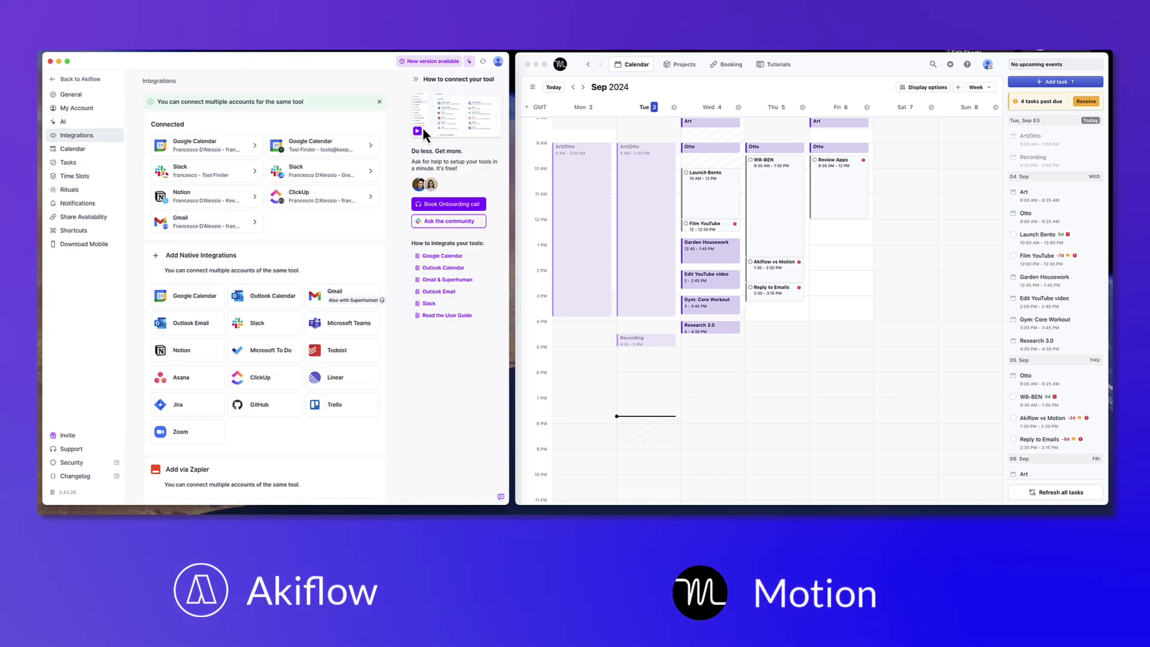
pyautogui.click(366, 197)
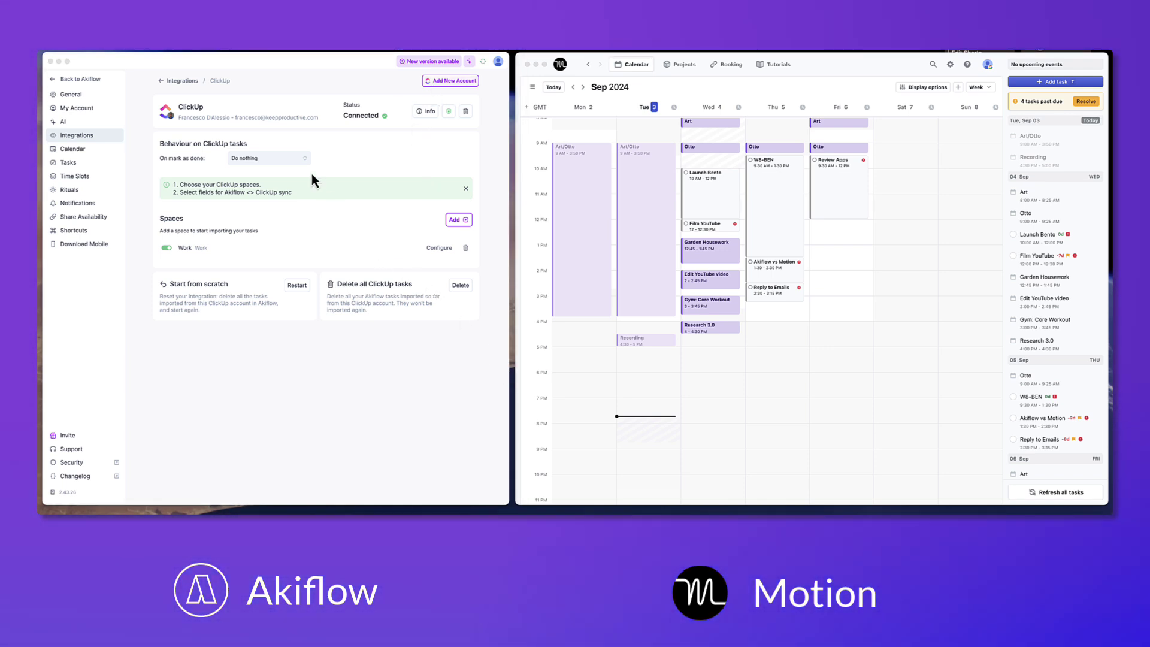
pyautogui.click(174, 82)
pyautogui.scroll(-2, 263, 264)
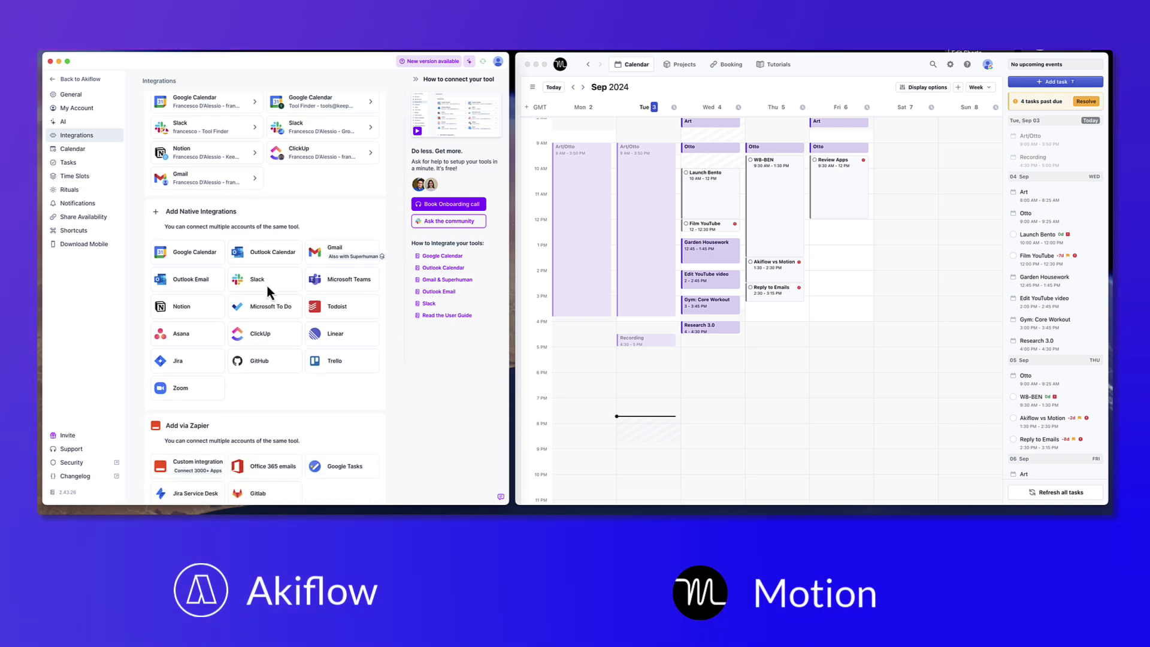
pyautogui.click(270, 290)
pyautogui.click(179, 80)
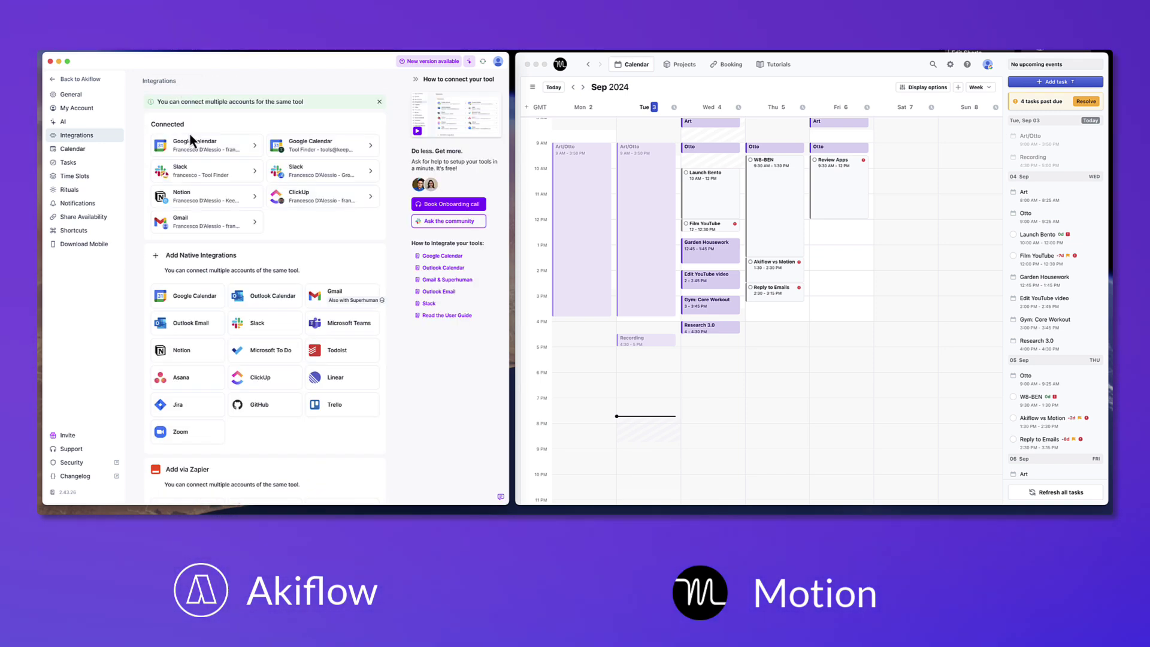
pyautogui.click(80, 79)
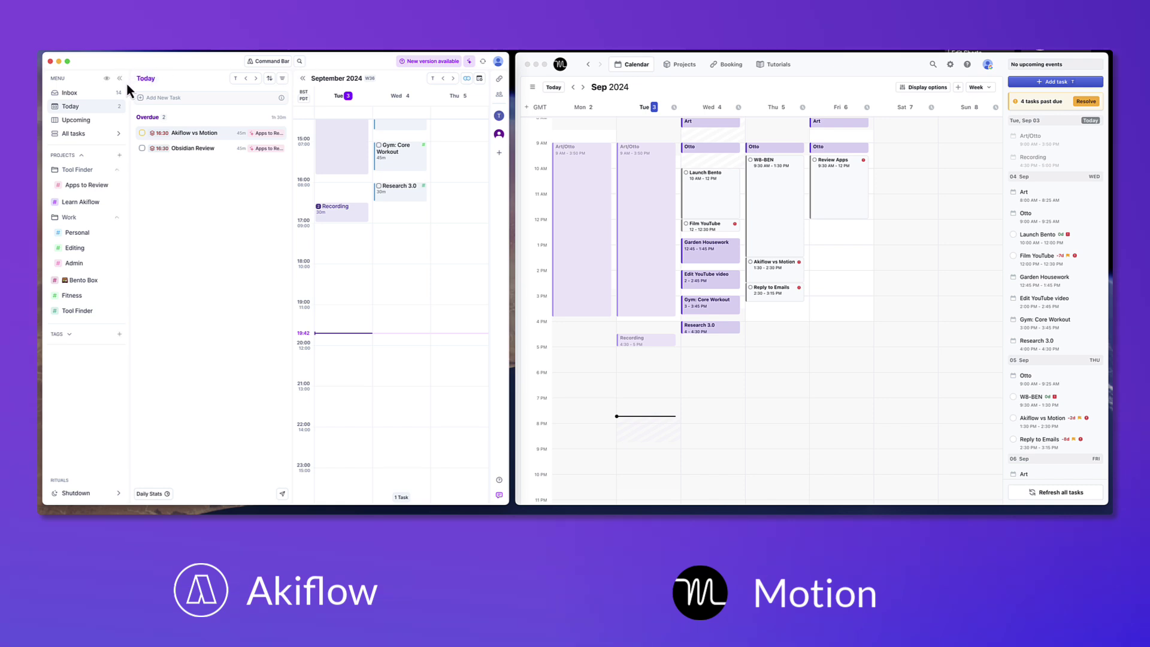
# - Collapse the sidebar and set Large calendar density, four visible days and a Monday week start
pyautogui.click(119, 78)
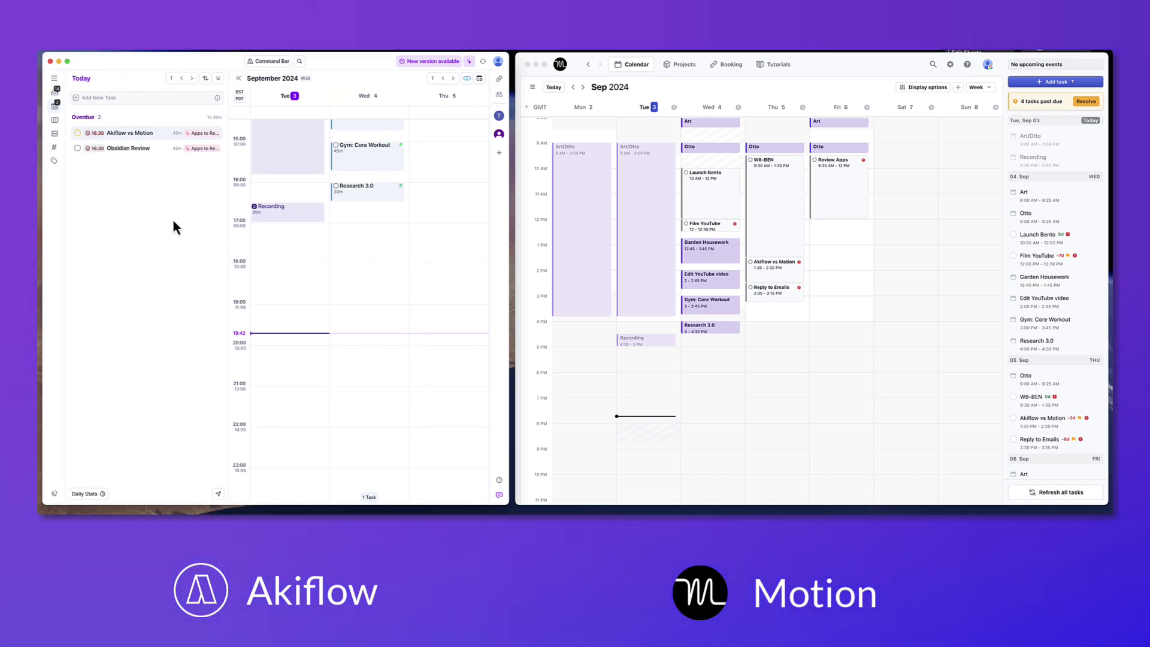
pyautogui.click(479, 78)
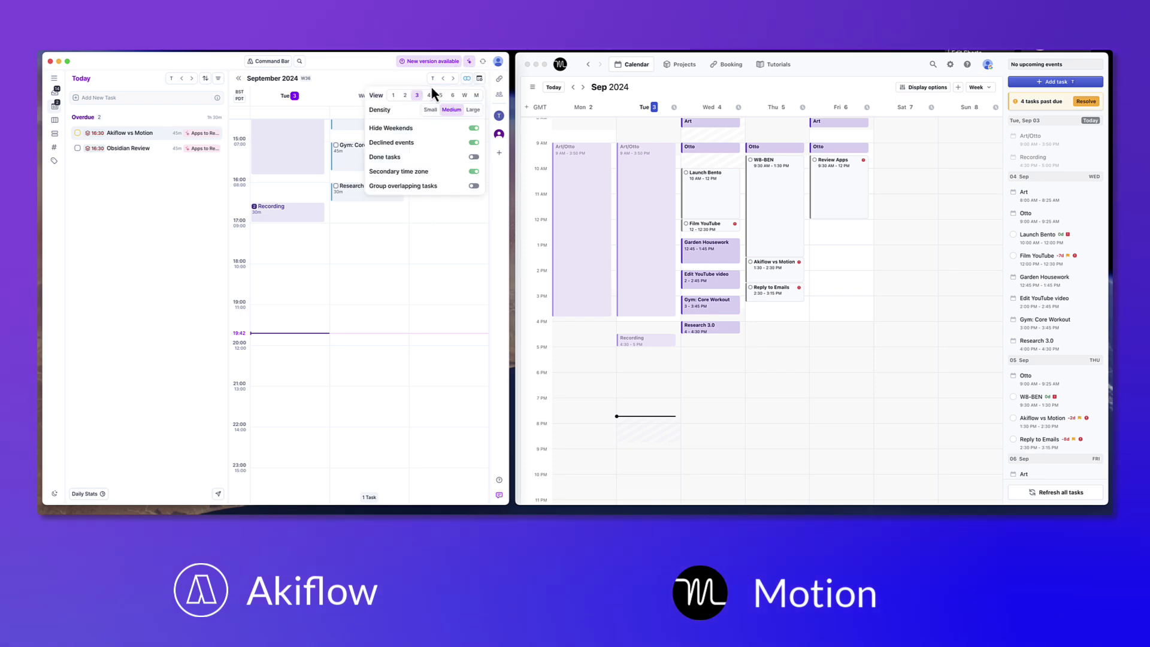
pyautogui.click(474, 110)
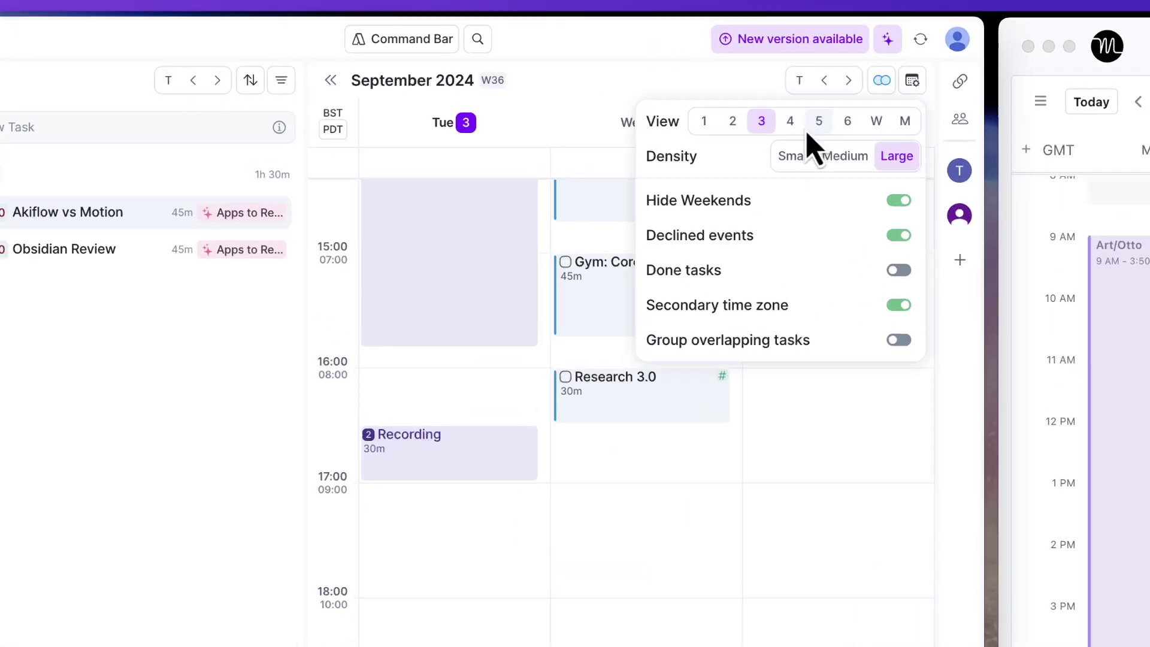
pyautogui.click(441, 95)
pyautogui.click(1036, 81)
pyautogui.click(892, 127)
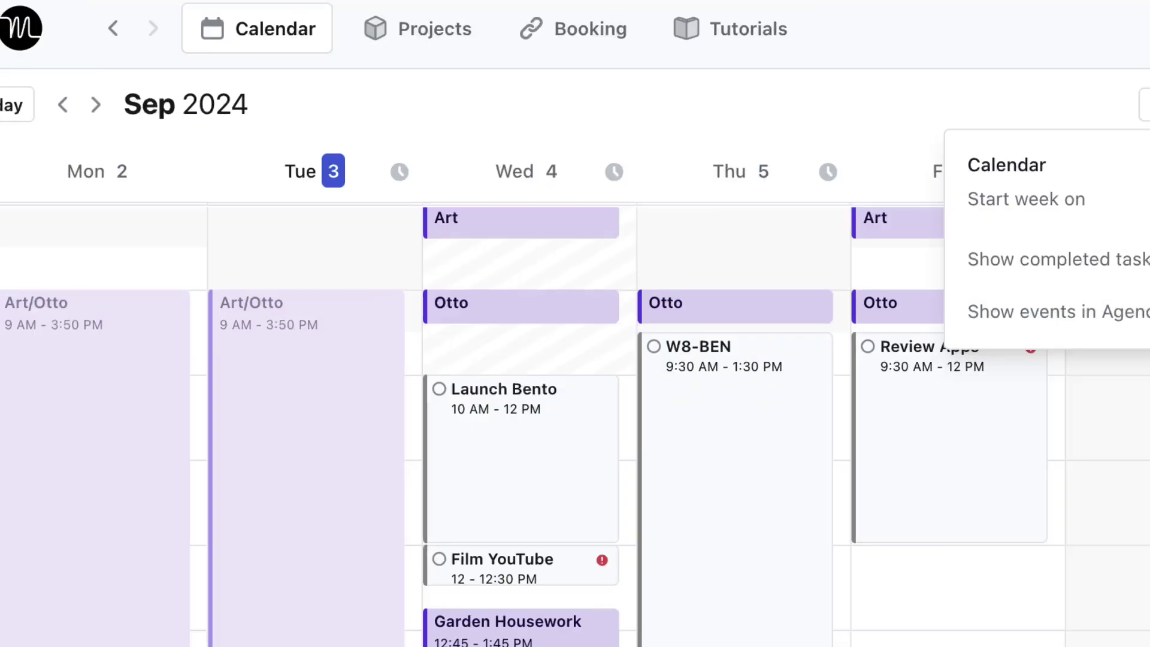
pyautogui.click(851, 204)
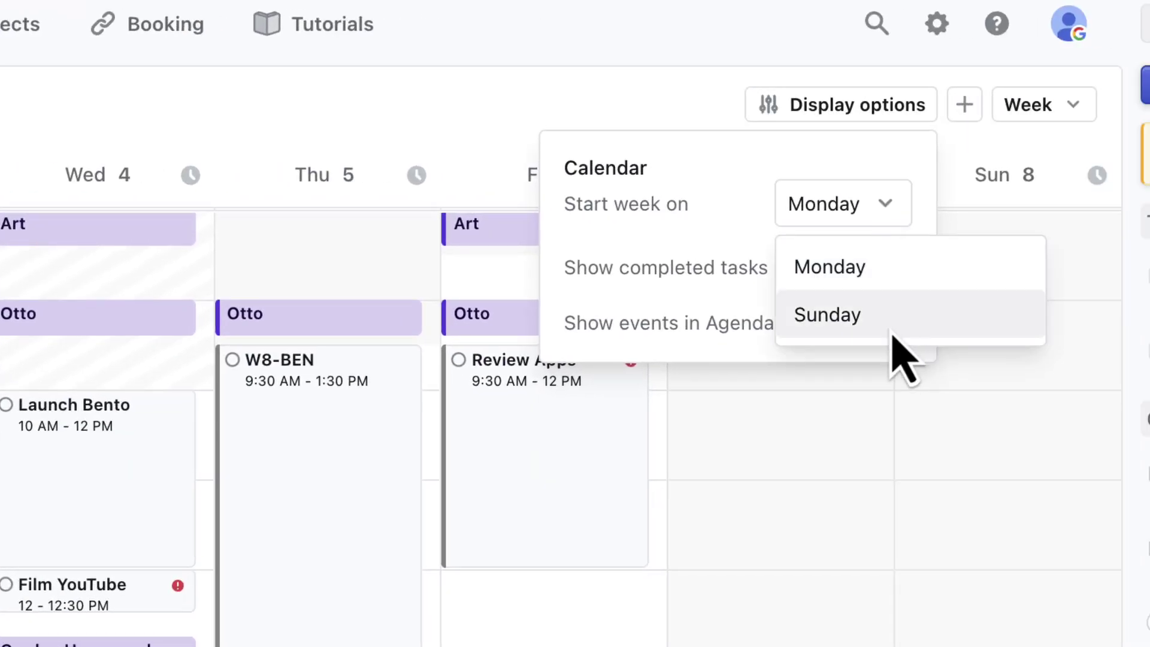
pyautogui.click(806, 160)
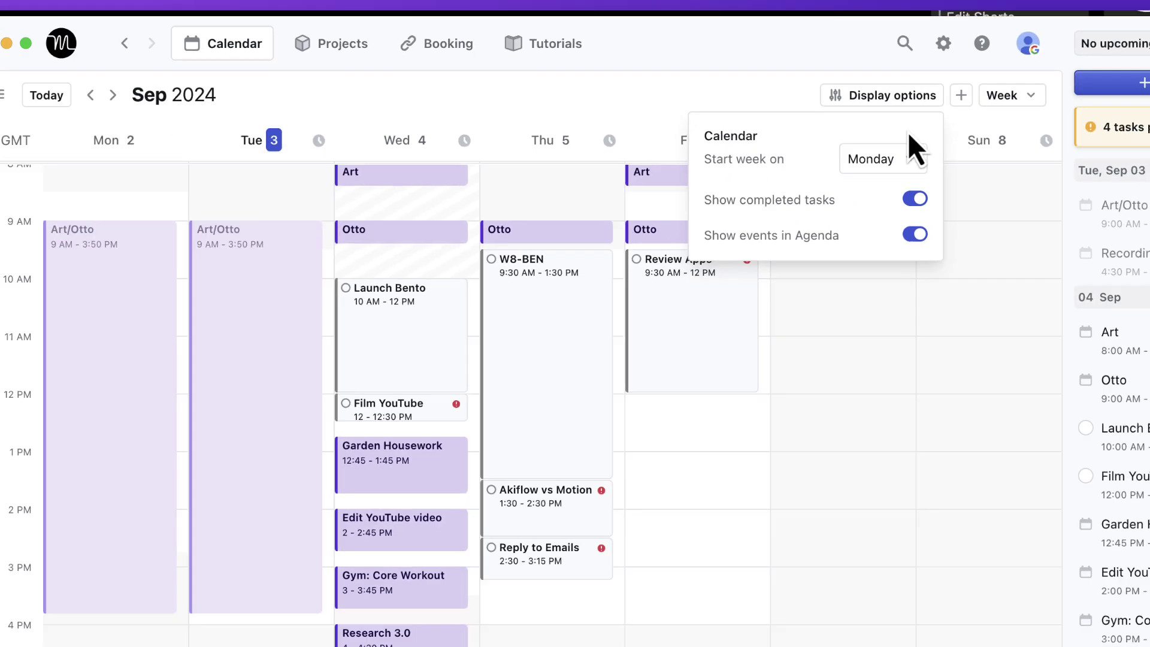
pyautogui.click(881, 95)
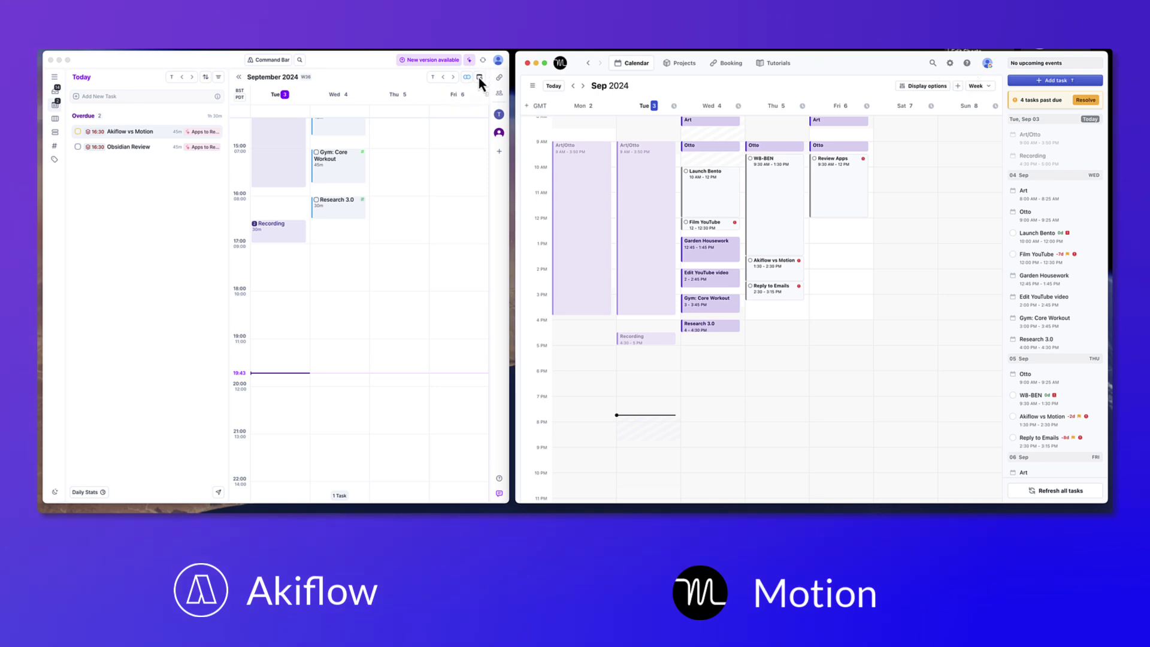
# - Jump to the current time and show three days, Tuesday 3 to Thursday 5
pyautogui.click(479, 77)
pyautogui.click(477, 77)
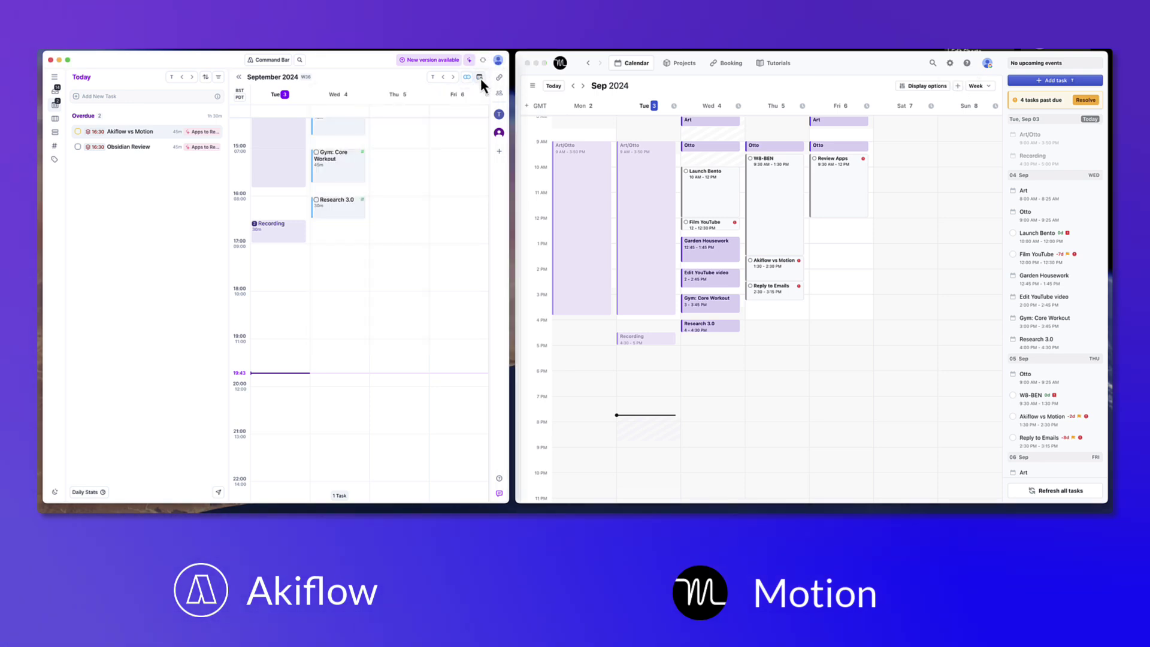
pyautogui.click(480, 78)
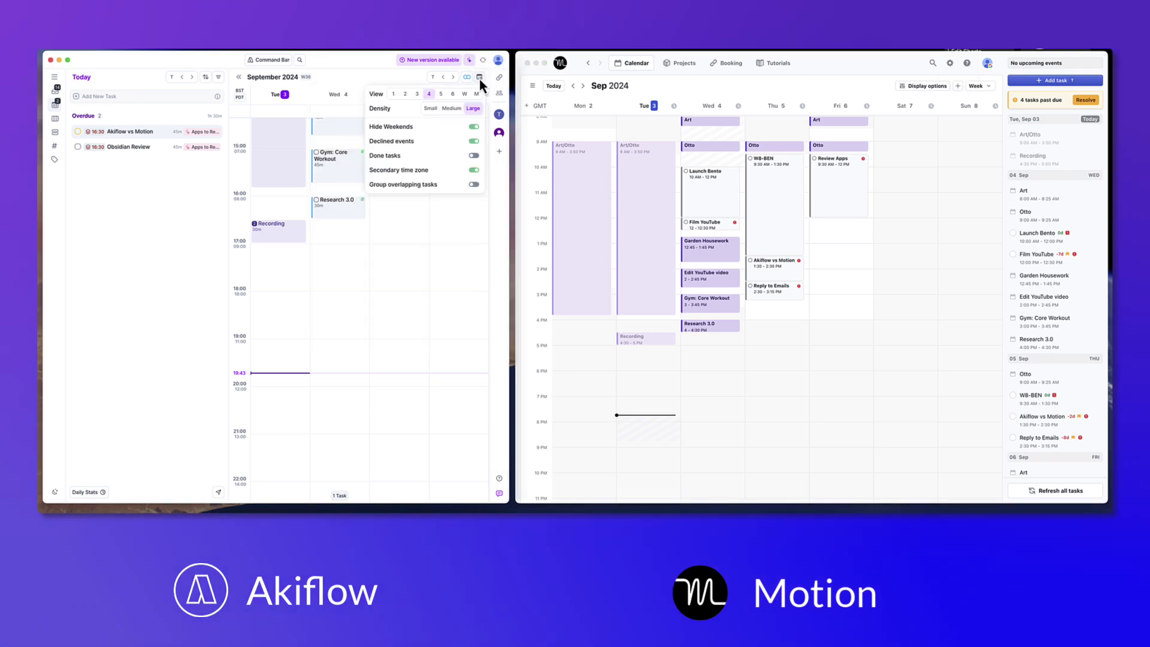
pyautogui.click(434, 77)
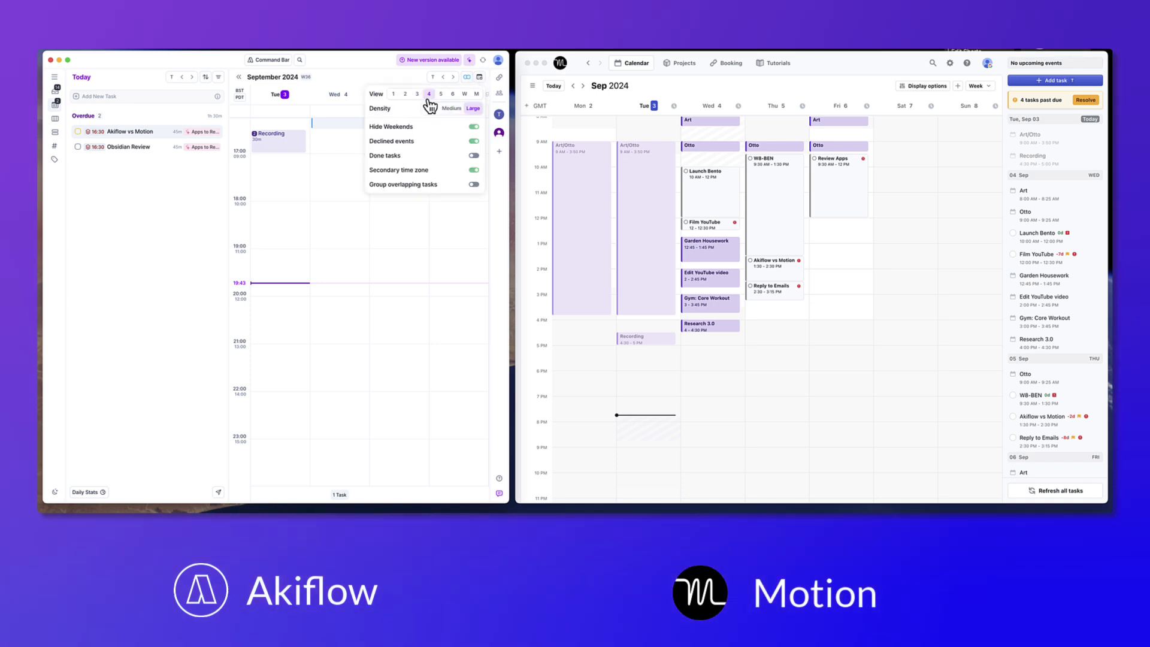
pyautogui.click(417, 95)
pyautogui.moveTo(59, 121)
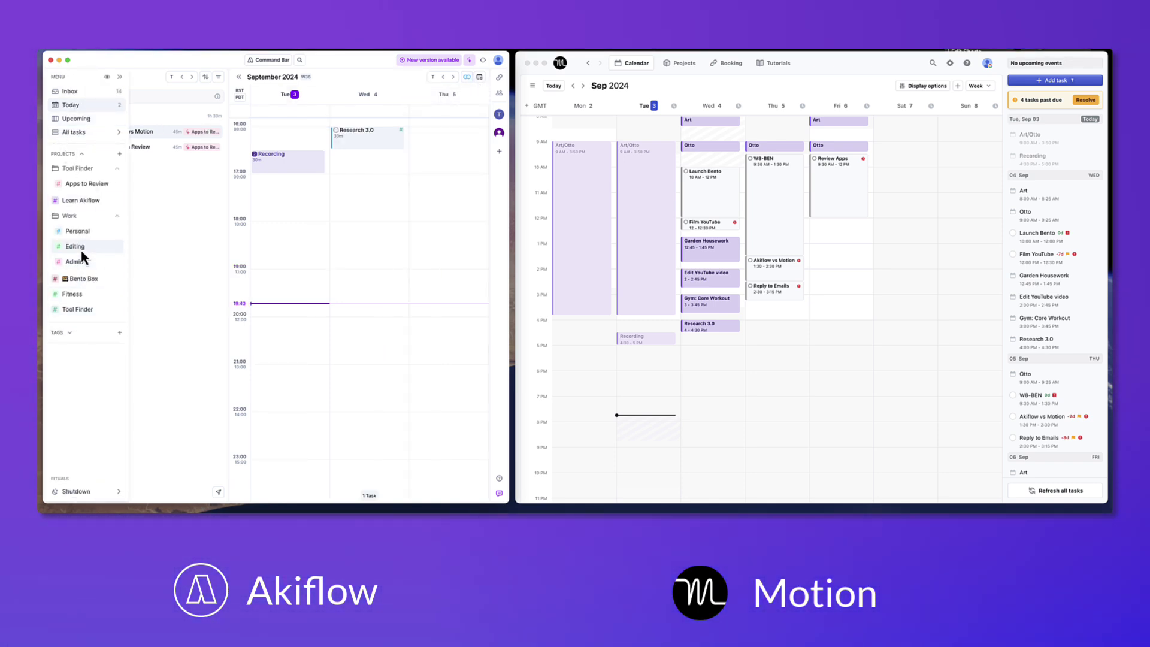
# - Open Motion's All Projects and compare the Kanban and Gantt layouts
pyautogui.click(687, 64)
pyautogui.click(685, 64)
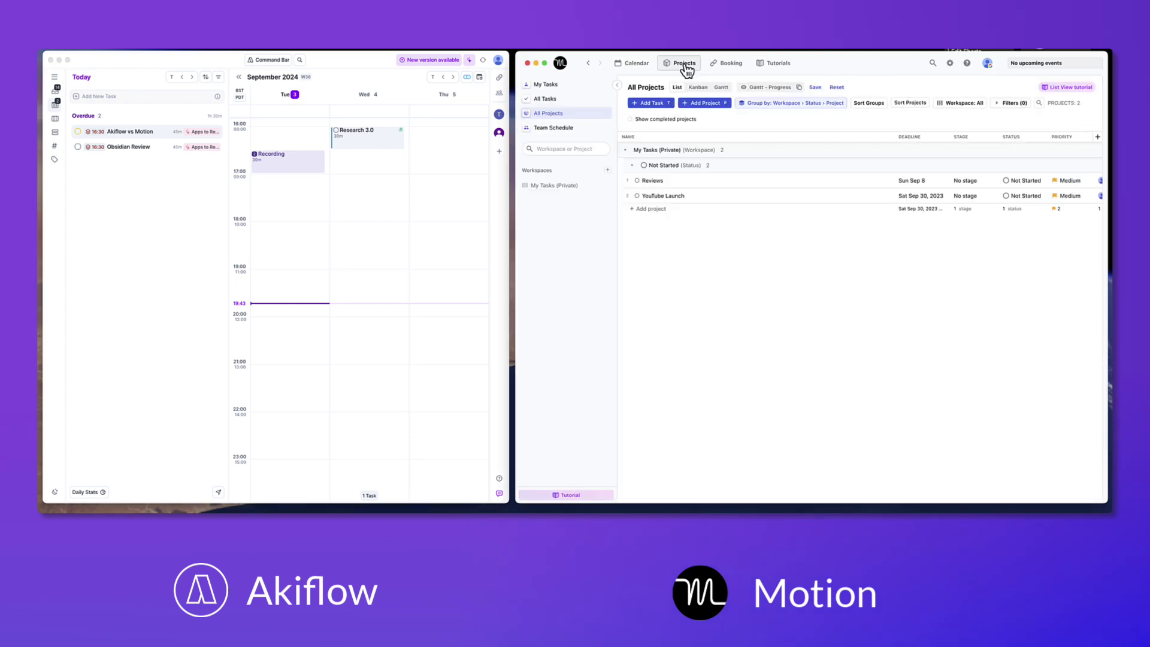
pyautogui.click(386, 76)
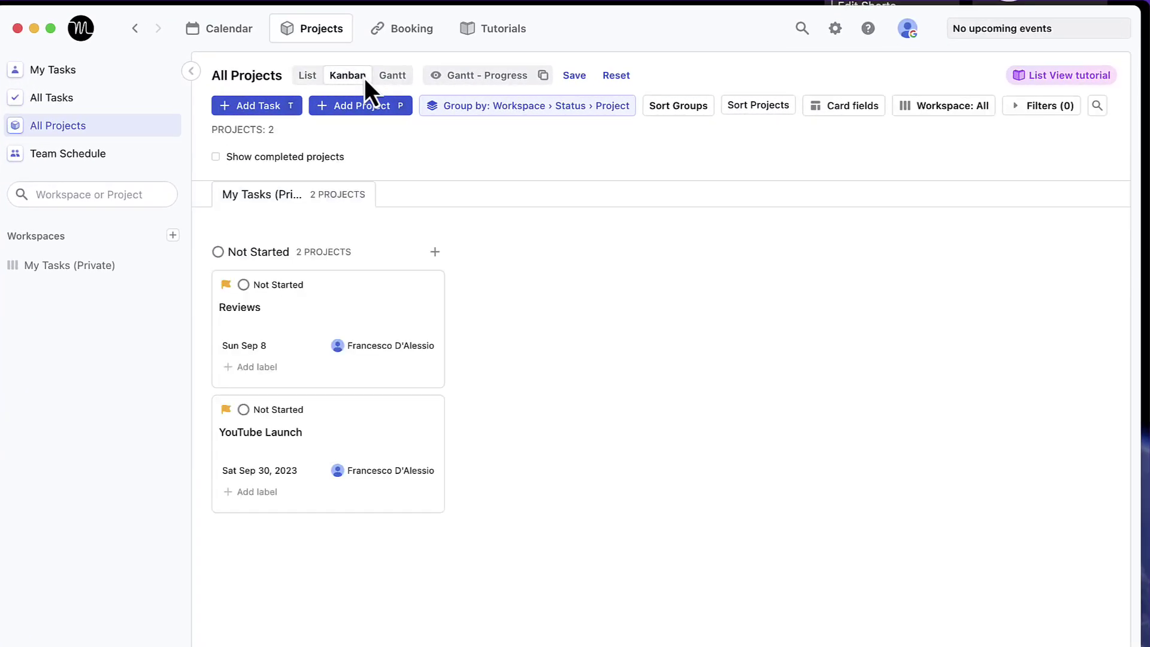
pyautogui.click(428, 76)
pyautogui.click(386, 76)
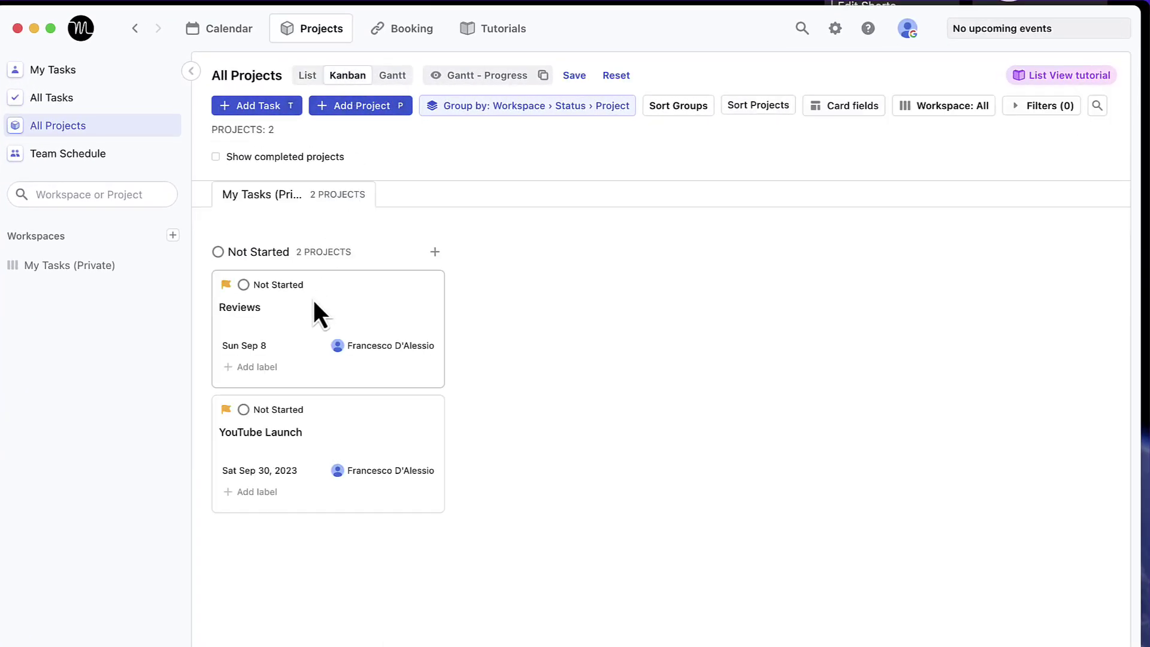
# - In the Reviews project, draft an 'Add Backlog item' task and check sorting and custom field types
pyautogui.click(314, 304)
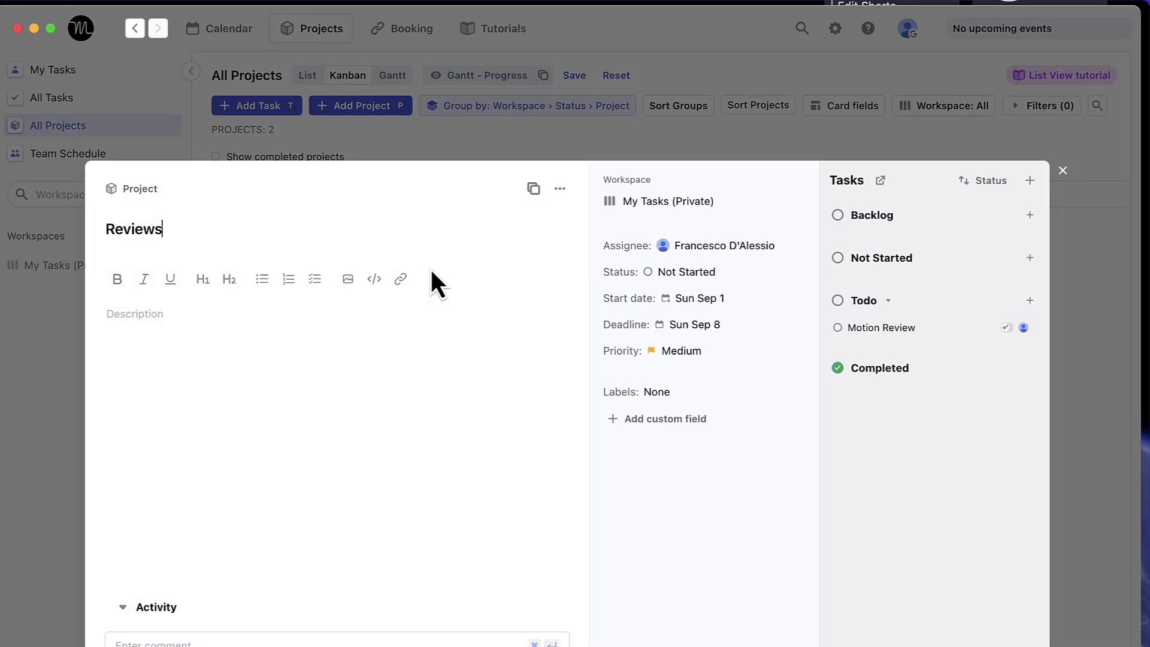
pyautogui.click(1029, 215)
pyautogui.write('Add Backl')
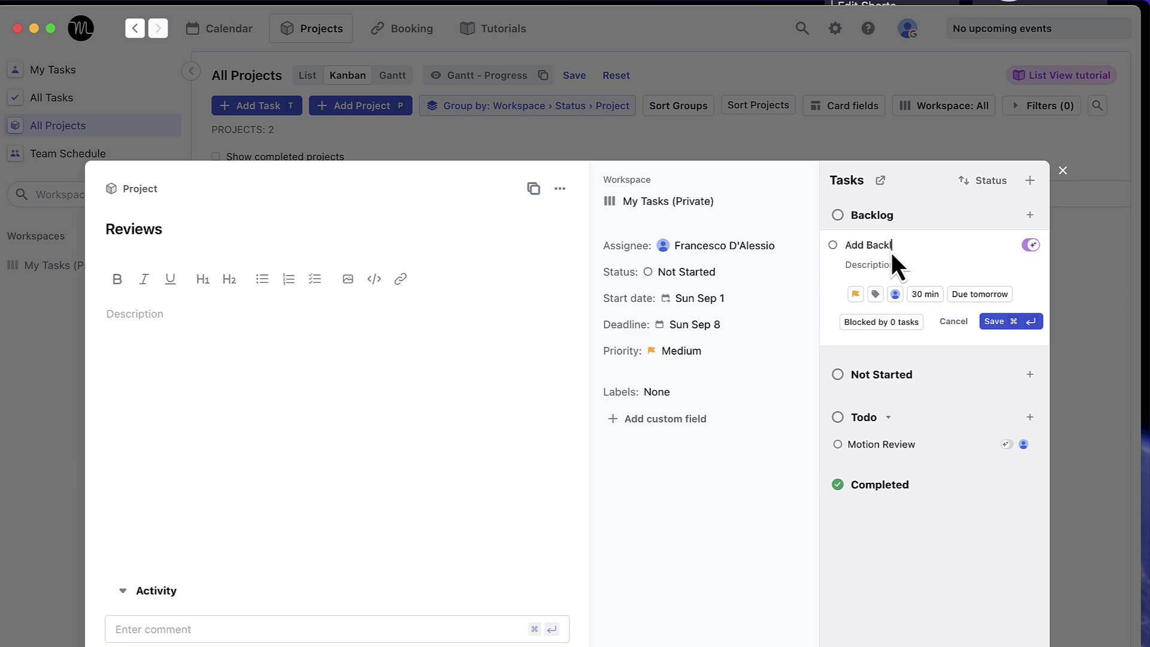
pyautogui.write('og items')
pyautogui.press('Escape')
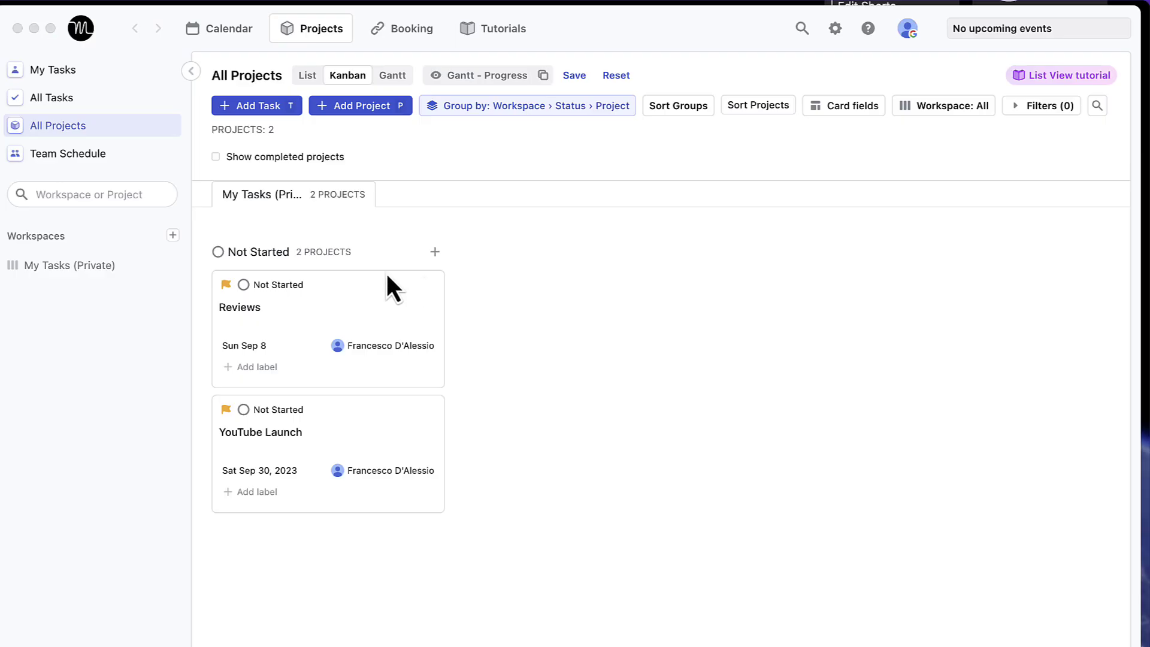
pyautogui.click(318, 309)
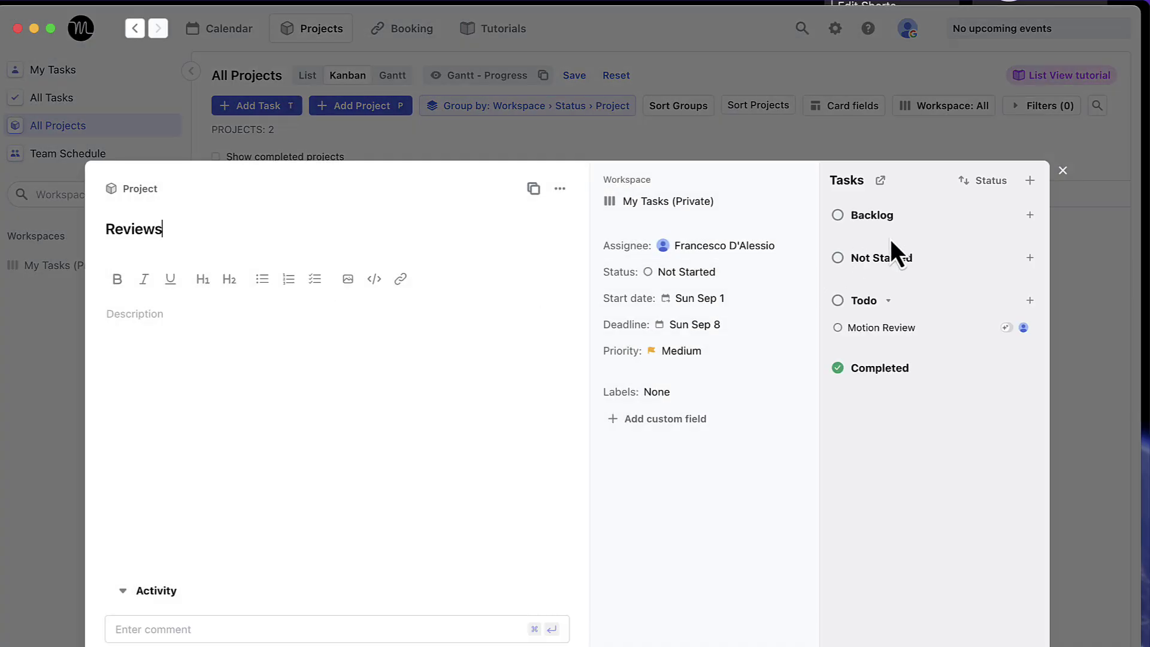
pyautogui.click(1002, 186)
pyautogui.click(1002, 264)
pyautogui.click(688, 418)
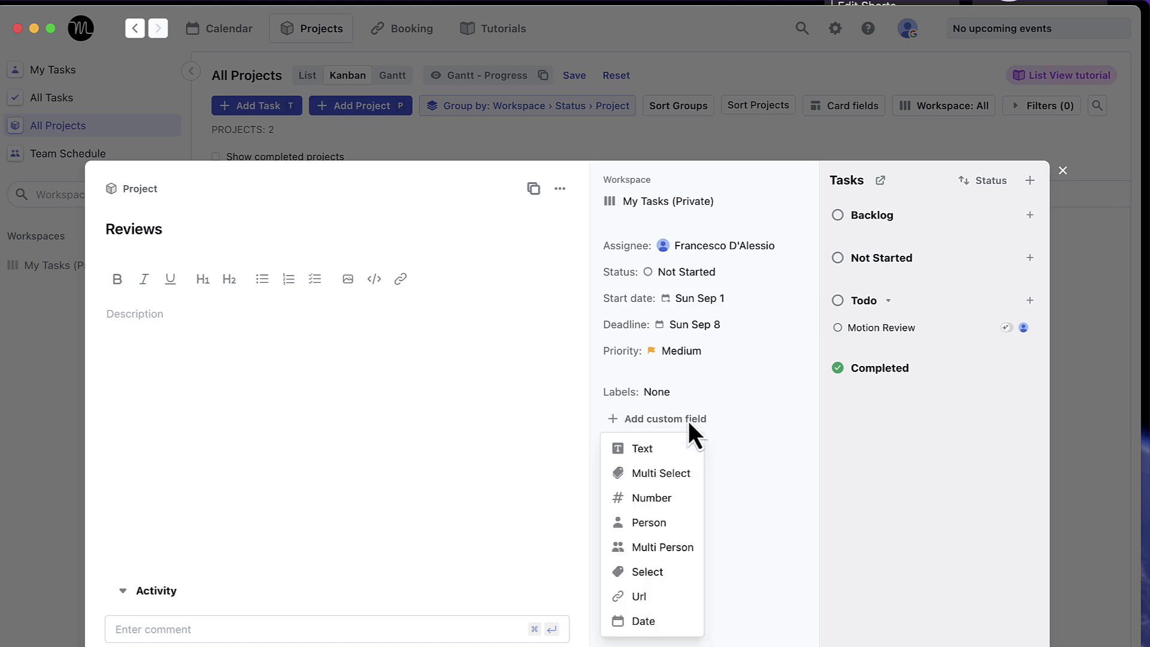
pyautogui.click(773, 489)
pyautogui.click(623, 138)
# - Check project group ordering, then switch to the Default View Gantt timeline
pyautogui.click(679, 101)
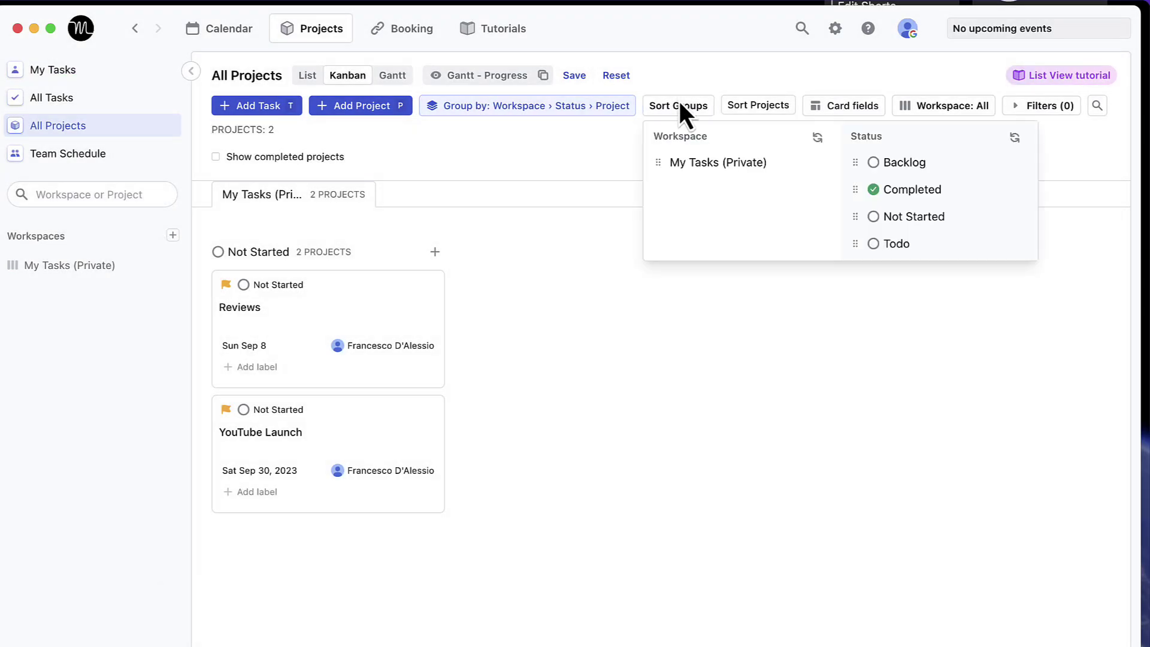
pyautogui.click(572, 173)
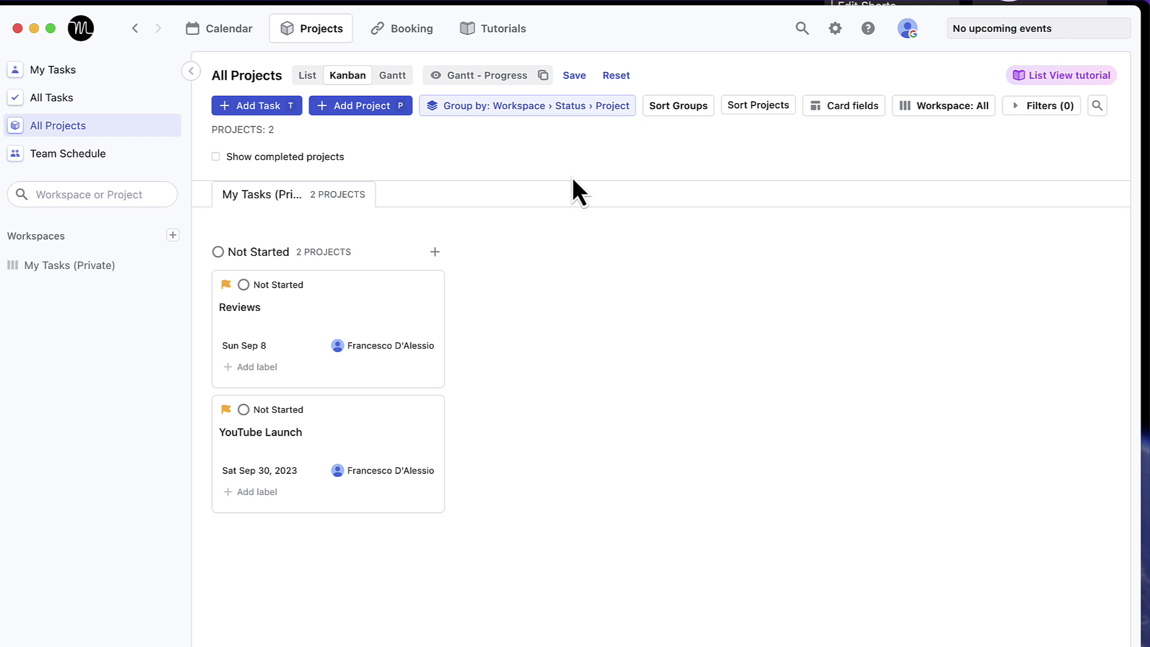
pyautogui.click(491, 75)
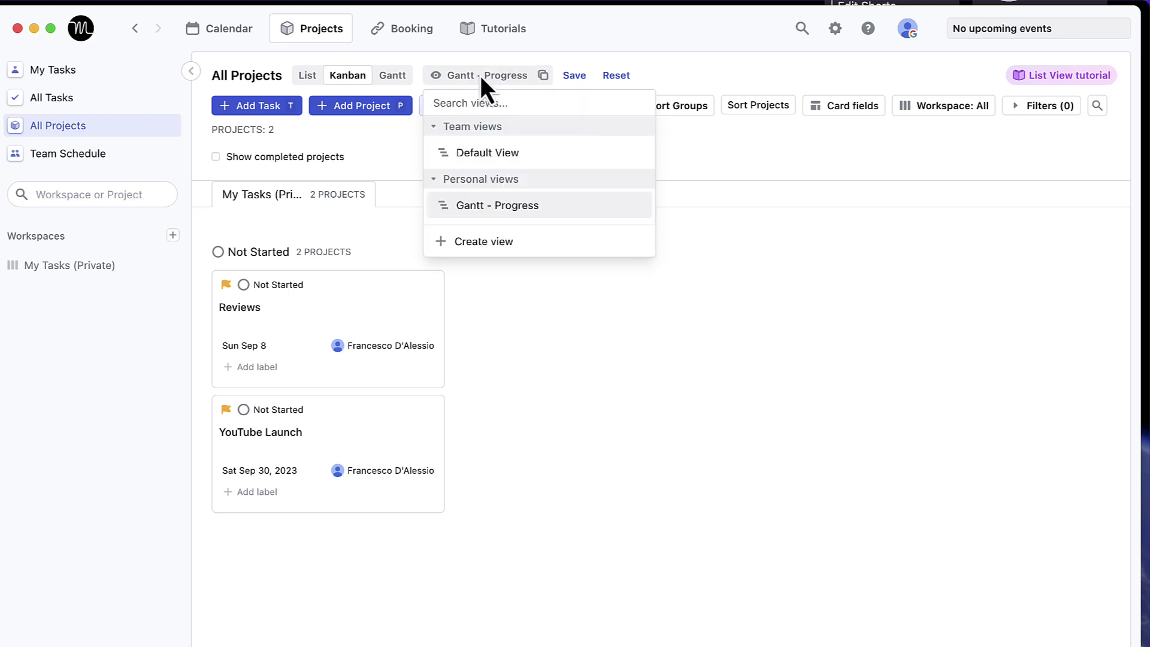
pyautogui.click(505, 151)
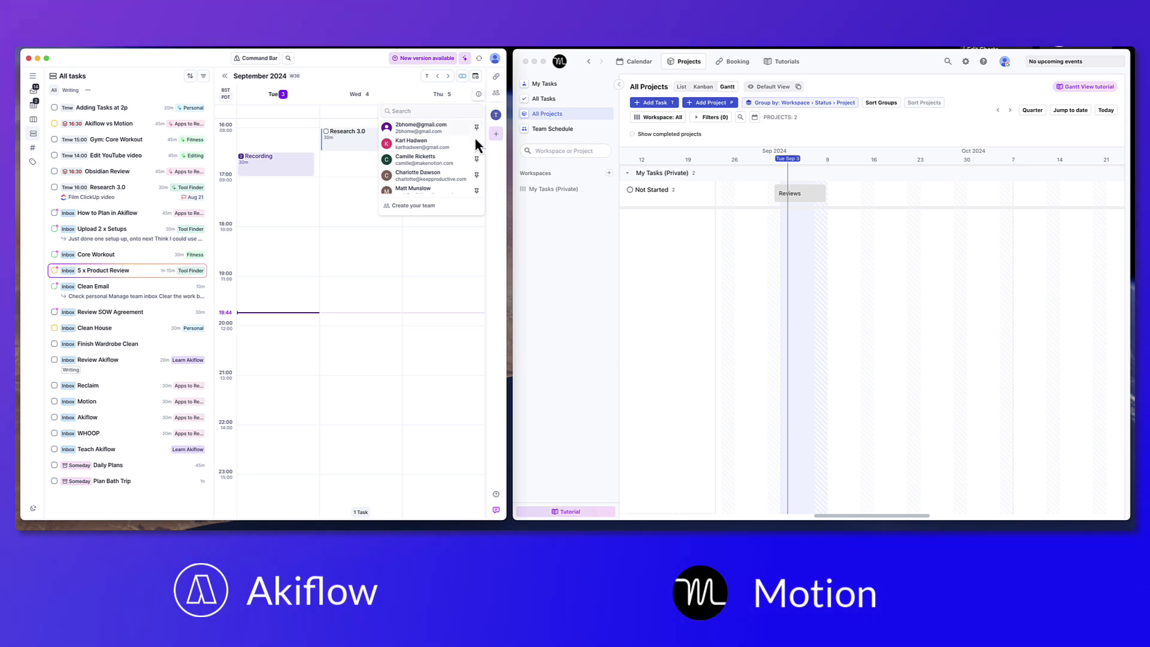
# - Open and close the team member list, share-availability and meet-with-people panels
pyautogui.click(477, 127)
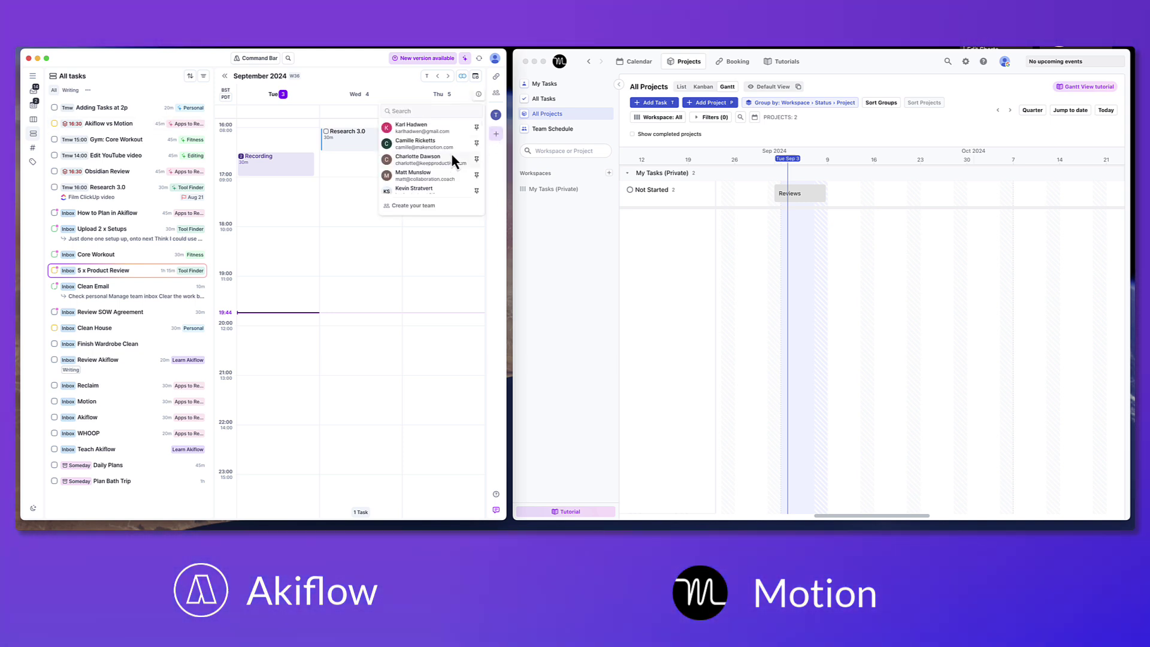
pyautogui.click(498, 143)
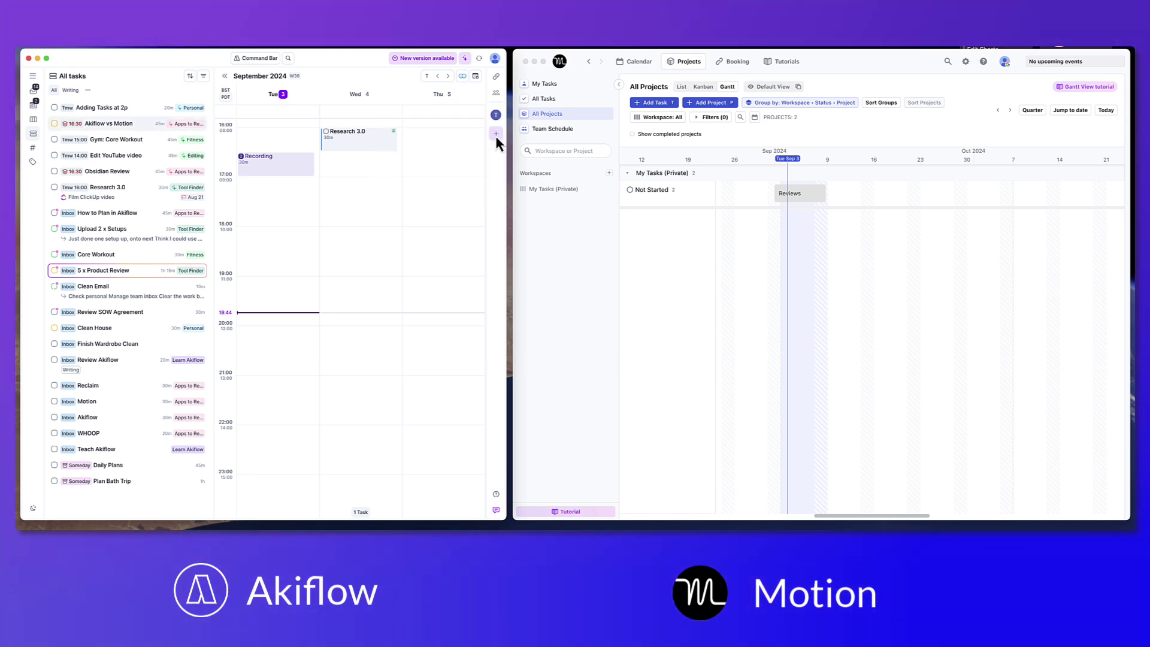
pyautogui.click(496, 78)
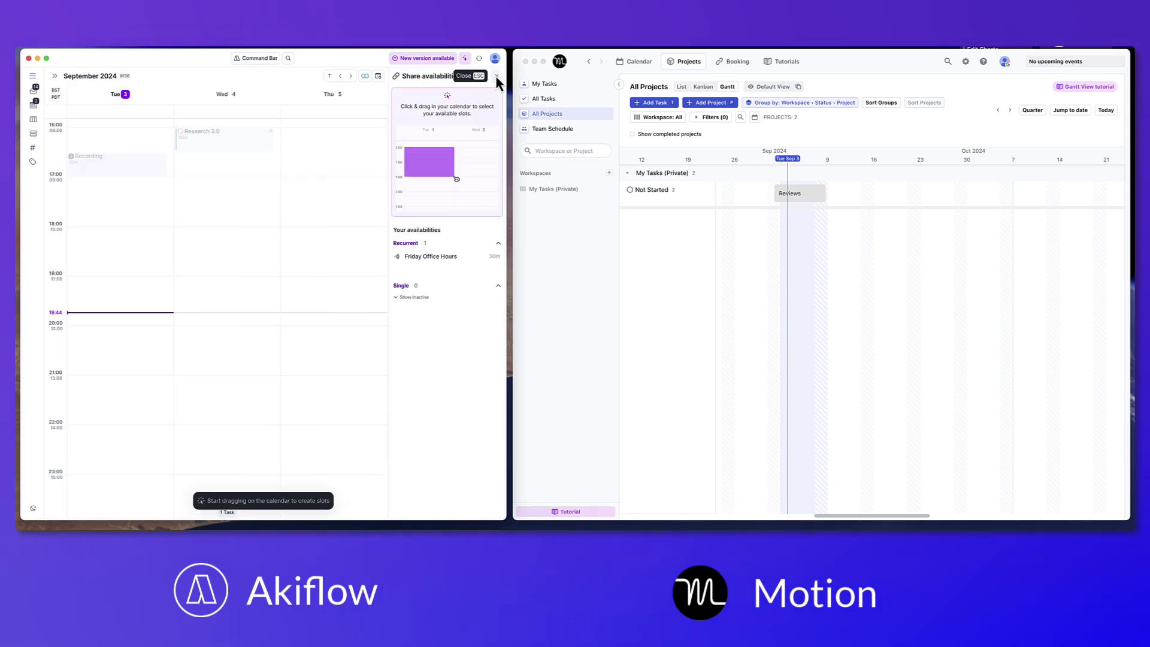
pyautogui.click(496, 76)
pyautogui.click(498, 95)
# - Show Today's two overdue tasks in the side panel and return Motion to its week calendar
pyautogui.click(495, 76)
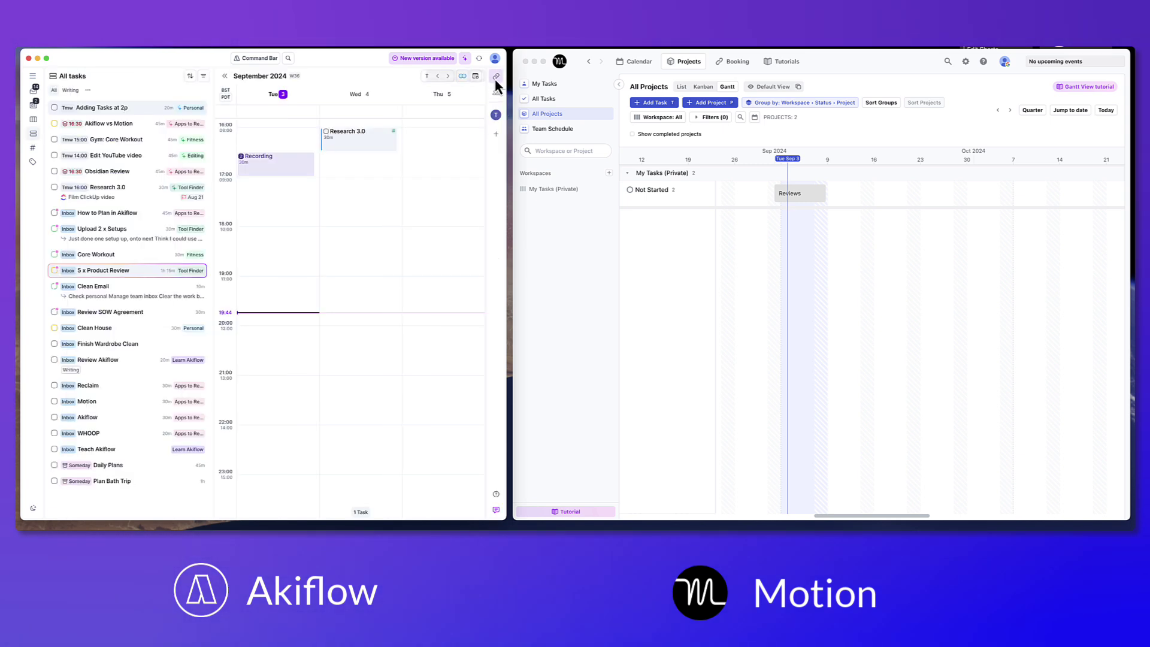
pyautogui.click(34, 106)
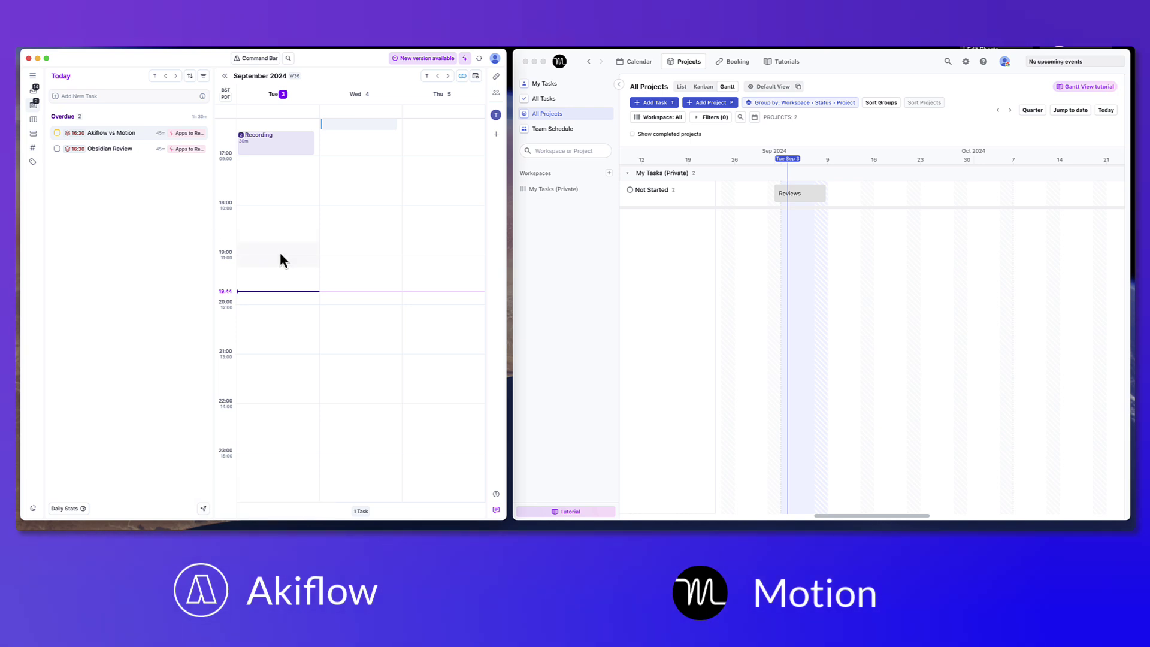
pyautogui.click(636, 62)
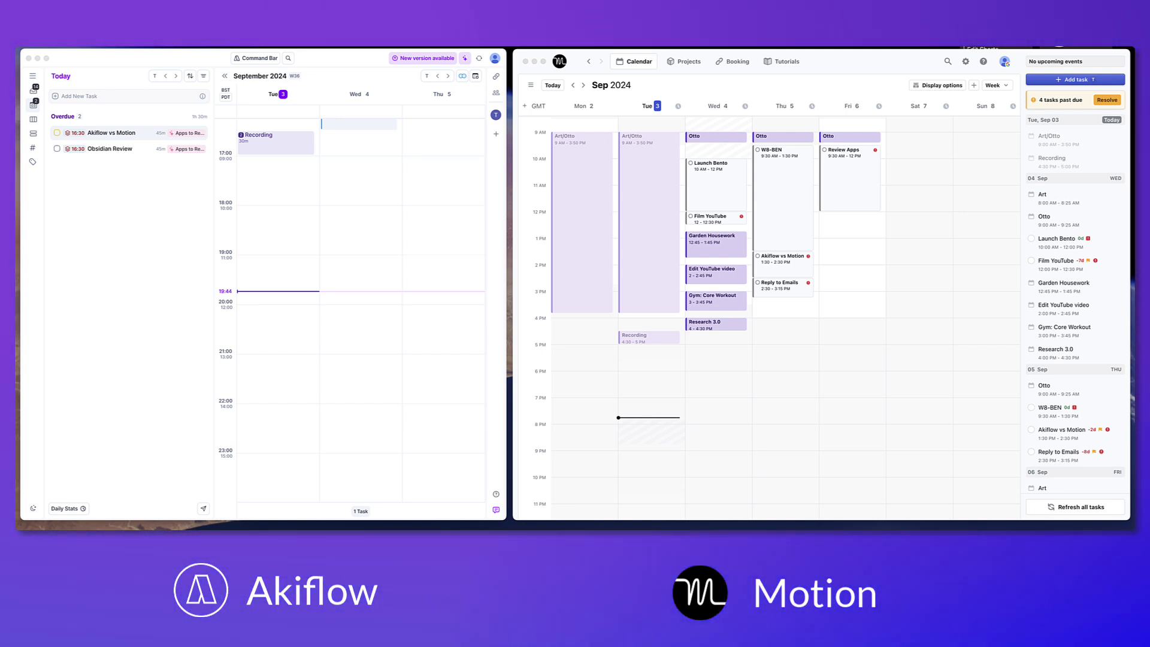
# - Look over Akiflow's AI settings and return to the main view
pyautogui.click(379, 408)
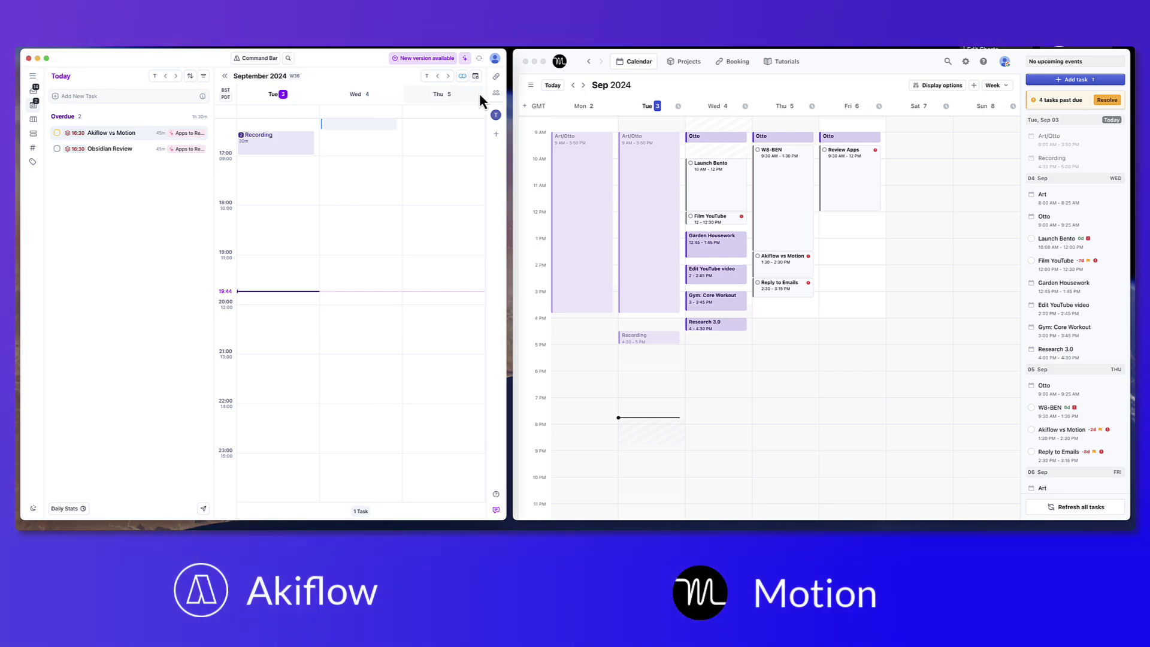
pyautogui.click(466, 59)
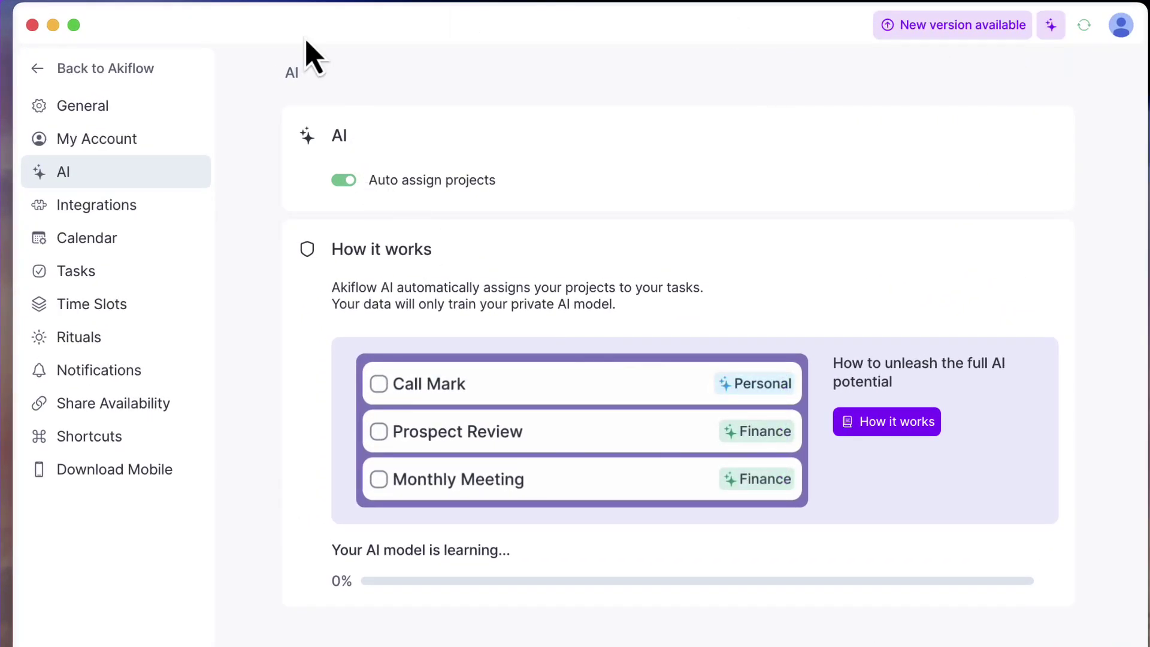
pyautogui.click(118, 81)
# - Add an 'Akiflow Review' to-do to Today, bringing the Today count to 3
pyautogui.click(203, 115)
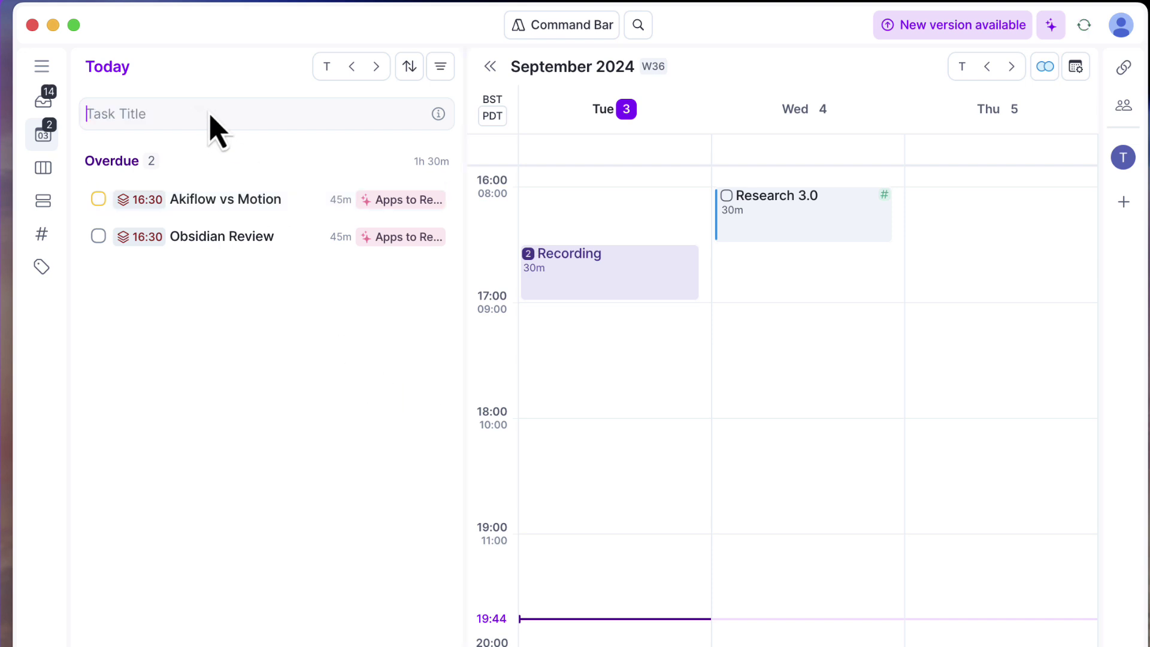
pyautogui.write('Akiflow')
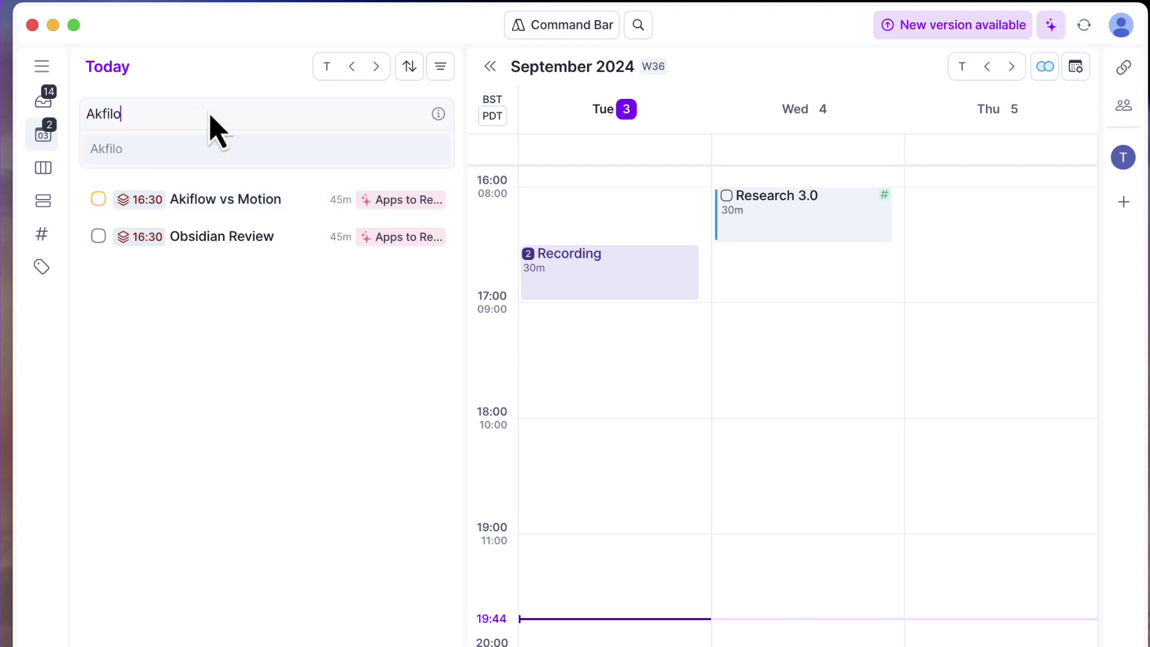
pyautogui.press('super+a')
pyautogui.write('Akiflow Review')
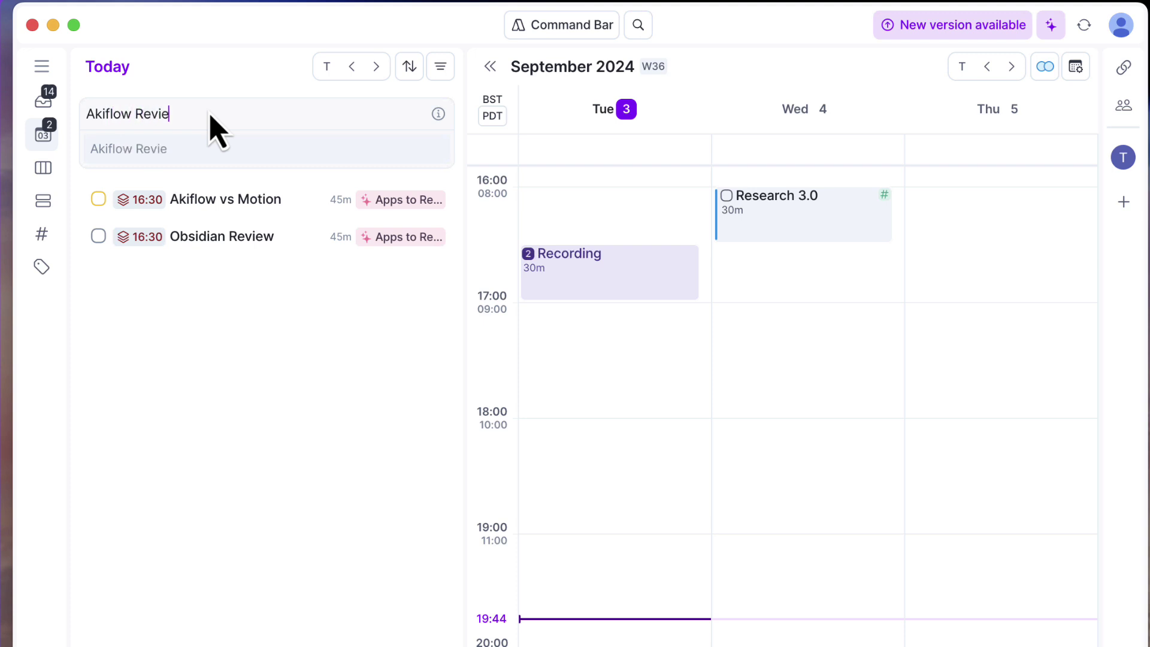
pyautogui.press('Return')
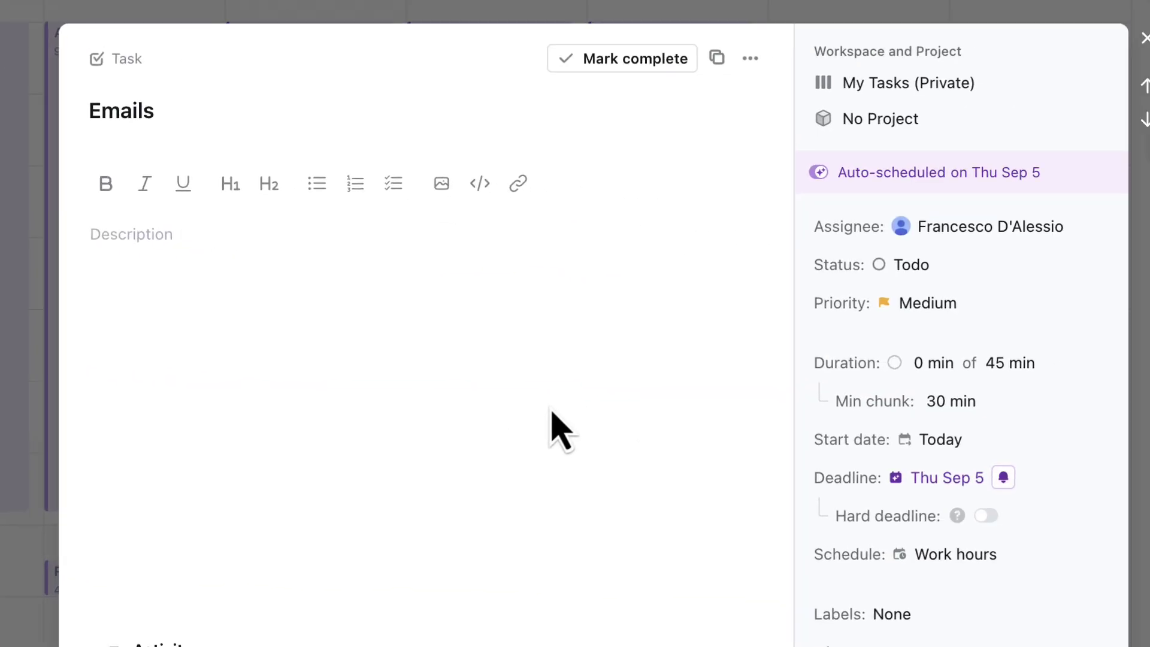
# - Close the Emails task dialog (Thu Sep 5, 45 minutes) without saving changes
pyautogui.press('Escape')
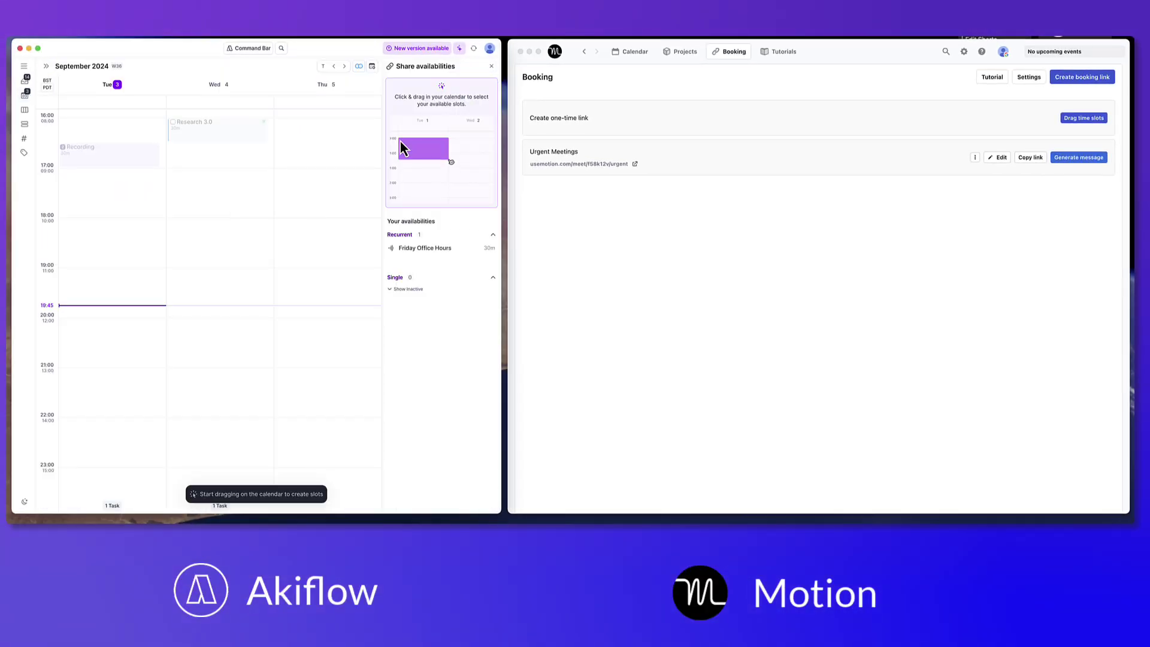
# - Mark three Akiflow availability slots: Wed 18:15–19:15, a Thursday evening, and Wed 20:00–21:15
pyautogui.moveTo(236, 233); pyautogui.dragTo(236, 278)
pyautogui.moveTo(327, 260); pyautogui.dragTo(326, 315)
pyautogui.moveTo(239, 319); pyautogui.dragTo(239, 377)
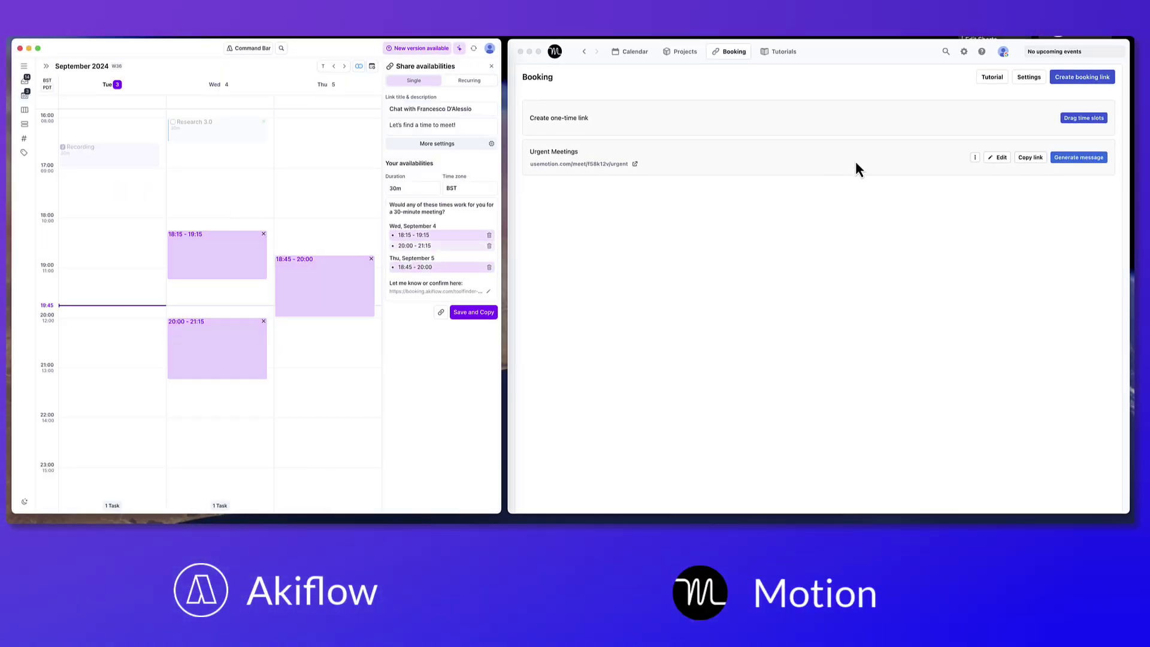
# - Pick four open time slots on Motion's week calendar to share as availability
pyautogui.click(803, 214)
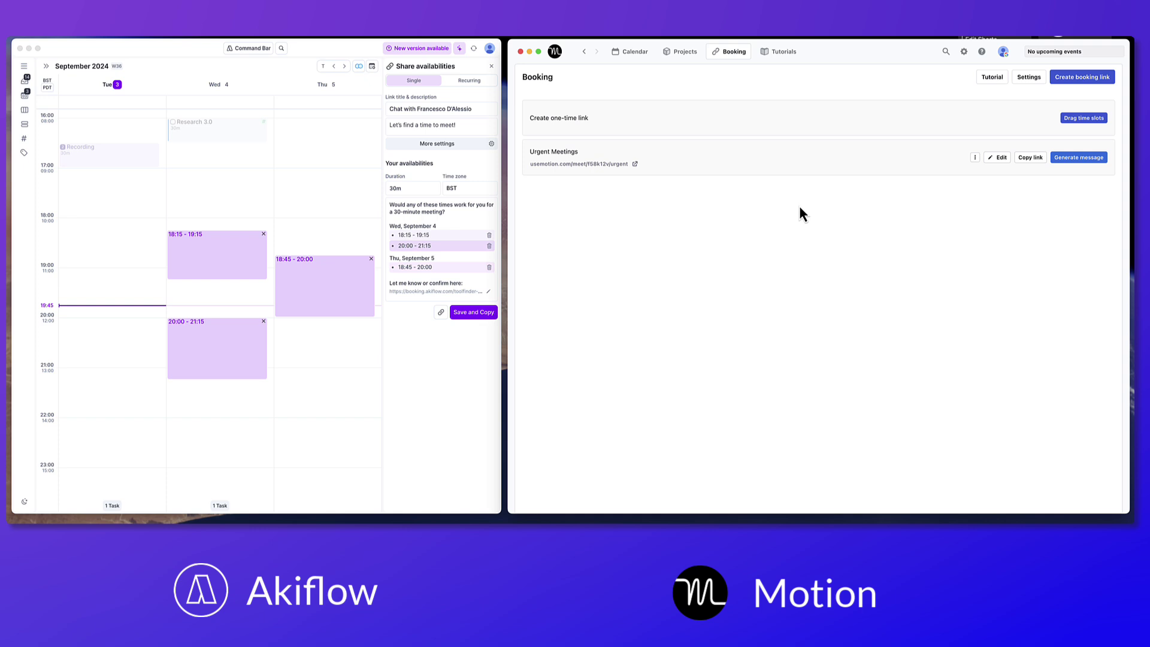
pyautogui.click(1067, 118)
pyautogui.moveTo(829, 350); pyautogui.dragTo(829, 370)
pyautogui.moveTo(896, 324); pyautogui.dragTo(896, 357)
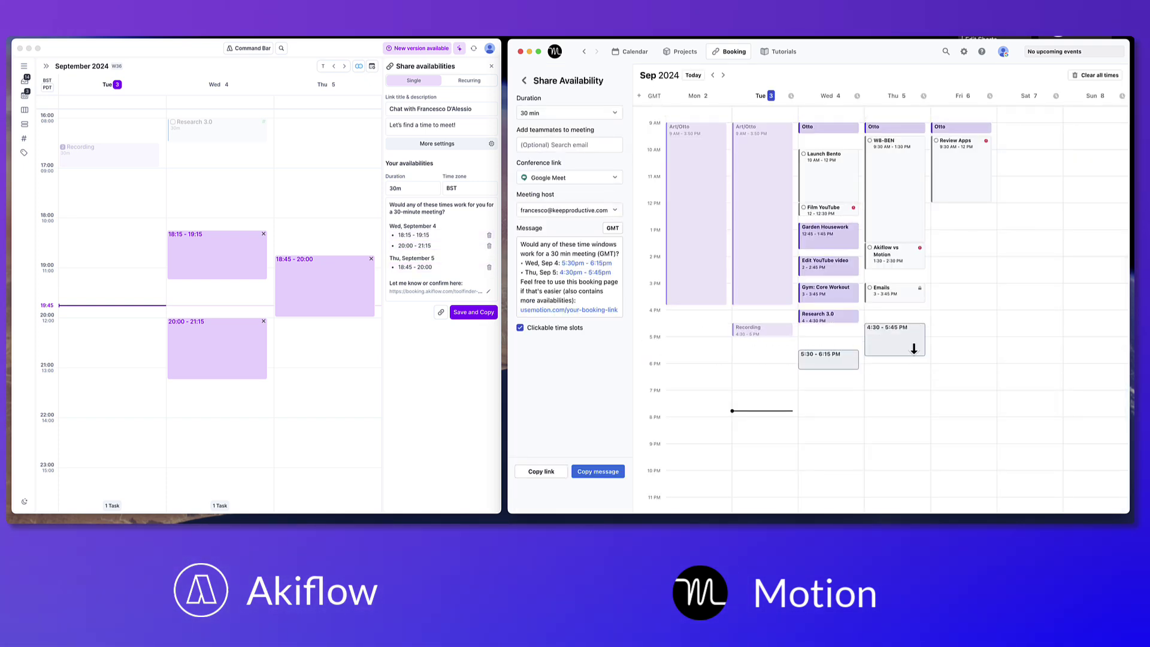
pyautogui.moveTo(895, 411); pyautogui.dragTo(895, 438)
pyautogui.moveTo(958, 270); pyautogui.dragTo(976, 292)
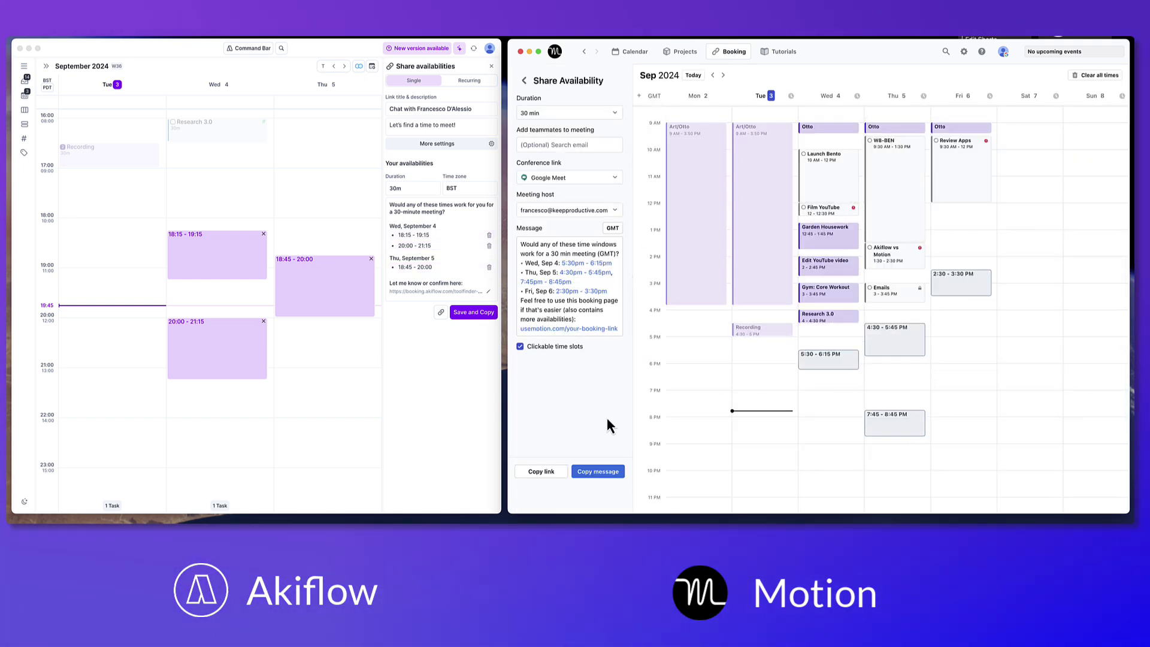
# - Open Motion's Urgent Meetings booking link for editing and scroll through its settings
pyautogui.click(437, 142)
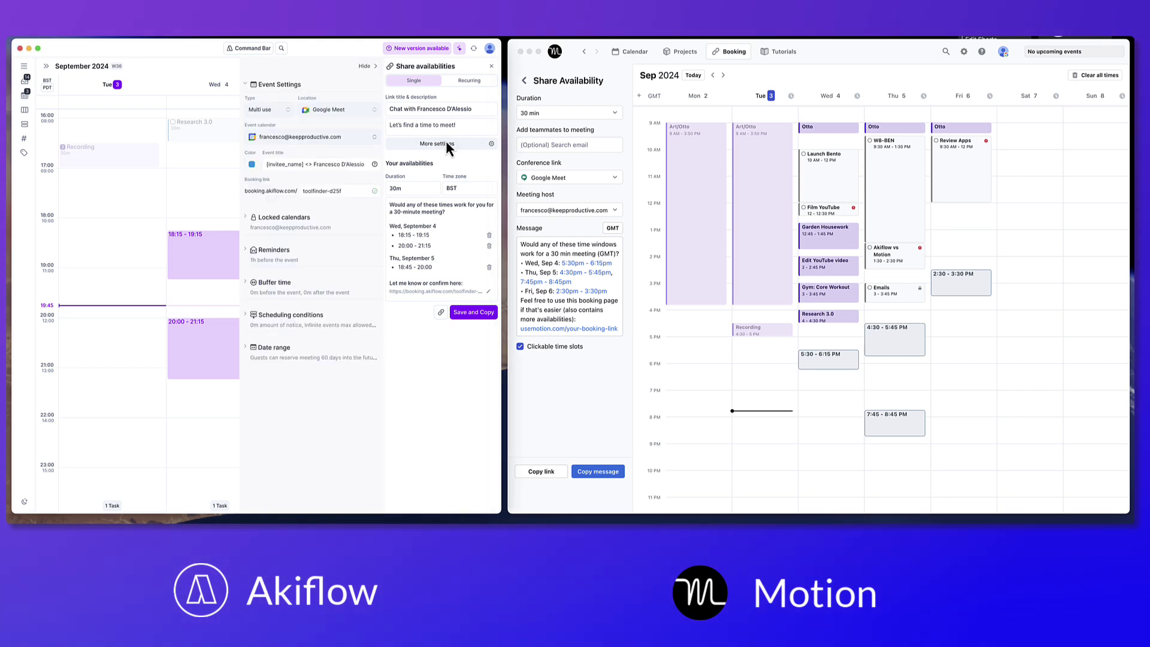
pyautogui.click(734, 52)
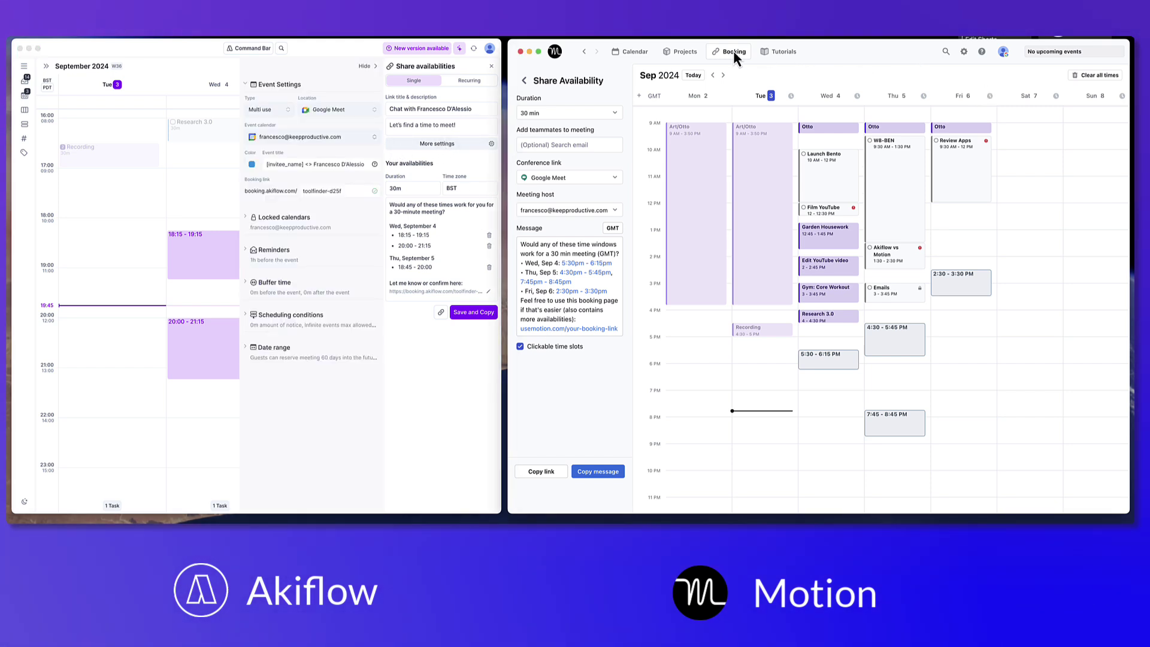
pyautogui.click(525, 81)
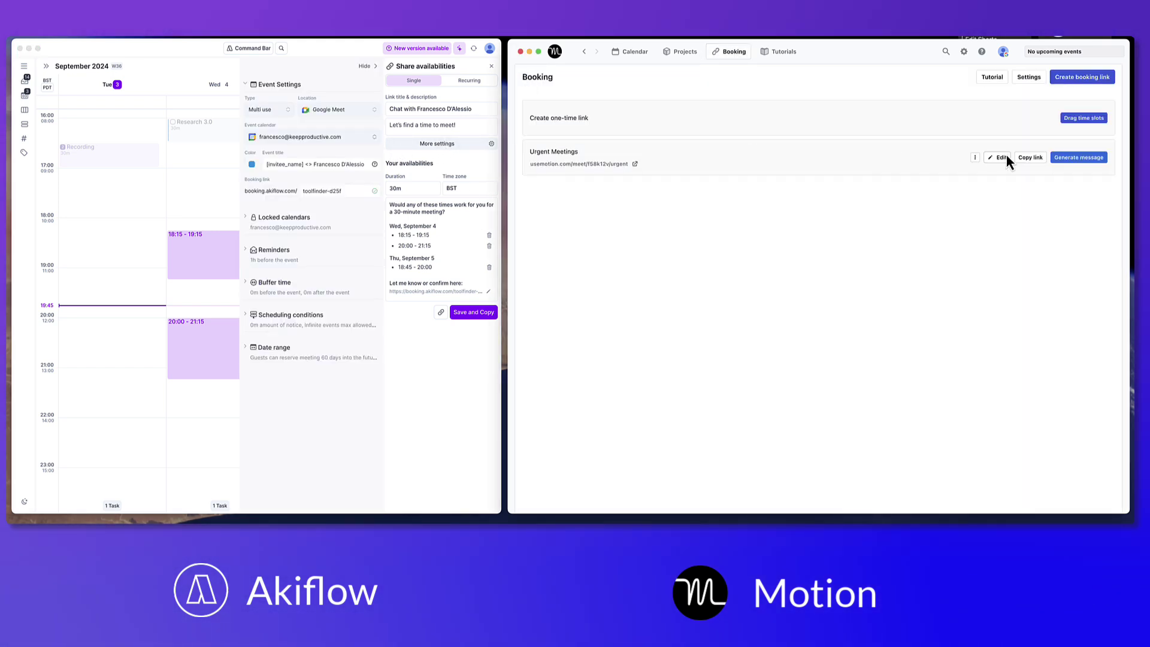
pyautogui.click(1007, 156)
pyautogui.scroll(-2, 781, 231)
pyautogui.scroll(-1, 782, 232)
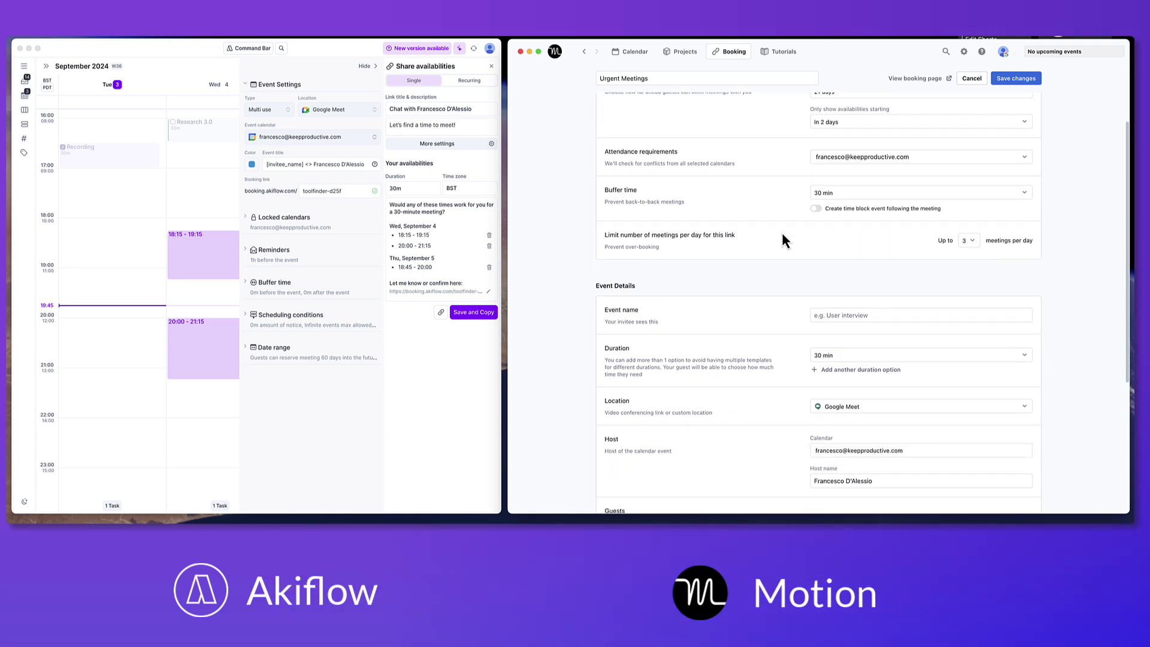
# - Expand Akiflow's scheduling conditions, buffer time, date range and locked calendars sections; return Motion to Calendar
pyautogui.click(247, 315)
pyautogui.click(247, 316)
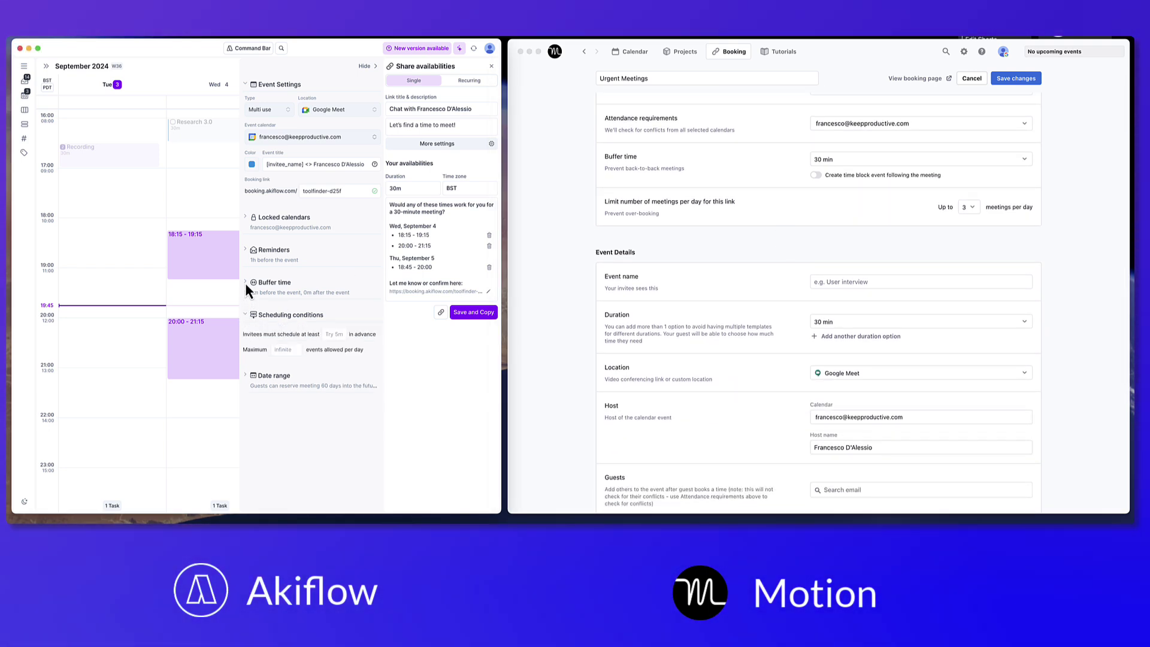
pyautogui.click(246, 283)
pyautogui.click(245, 412)
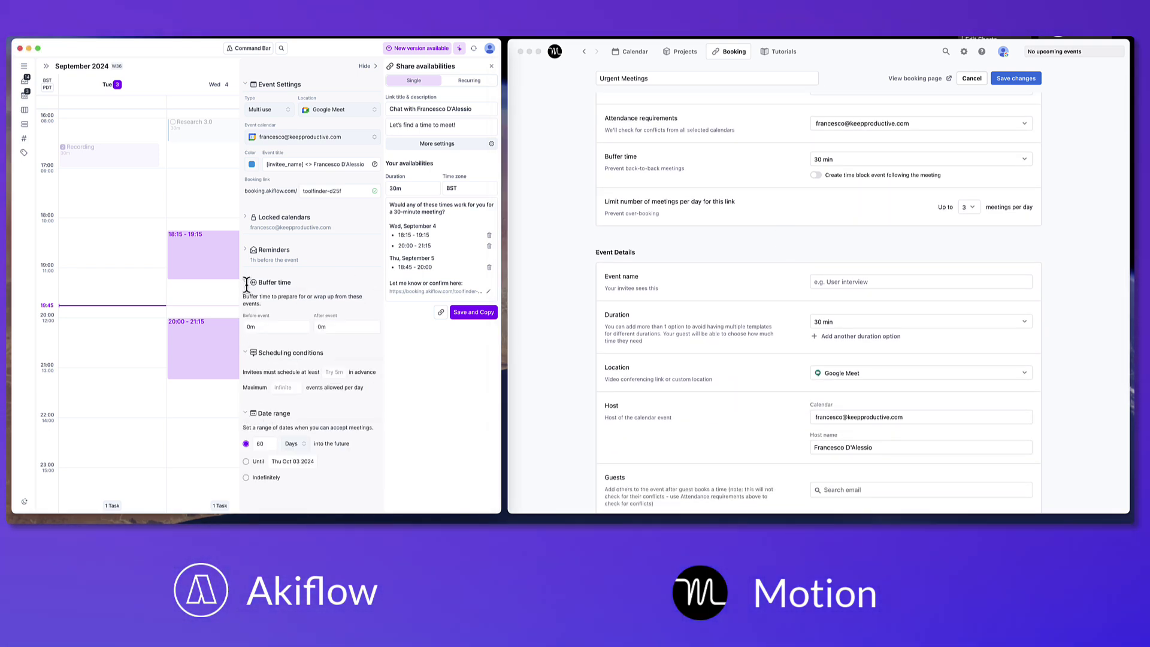
pyautogui.click(245, 217)
pyautogui.scroll(-3, 702, 338)
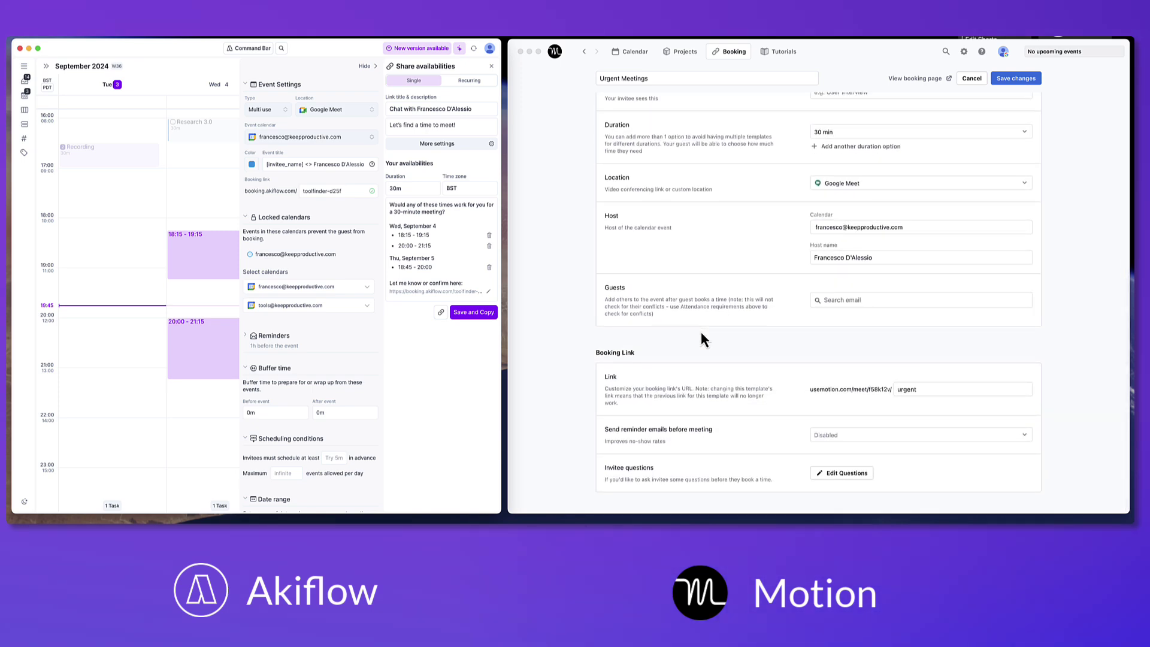
pyautogui.scroll(6, 702, 334)
pyautogui.scroll(-6, 704, 339)
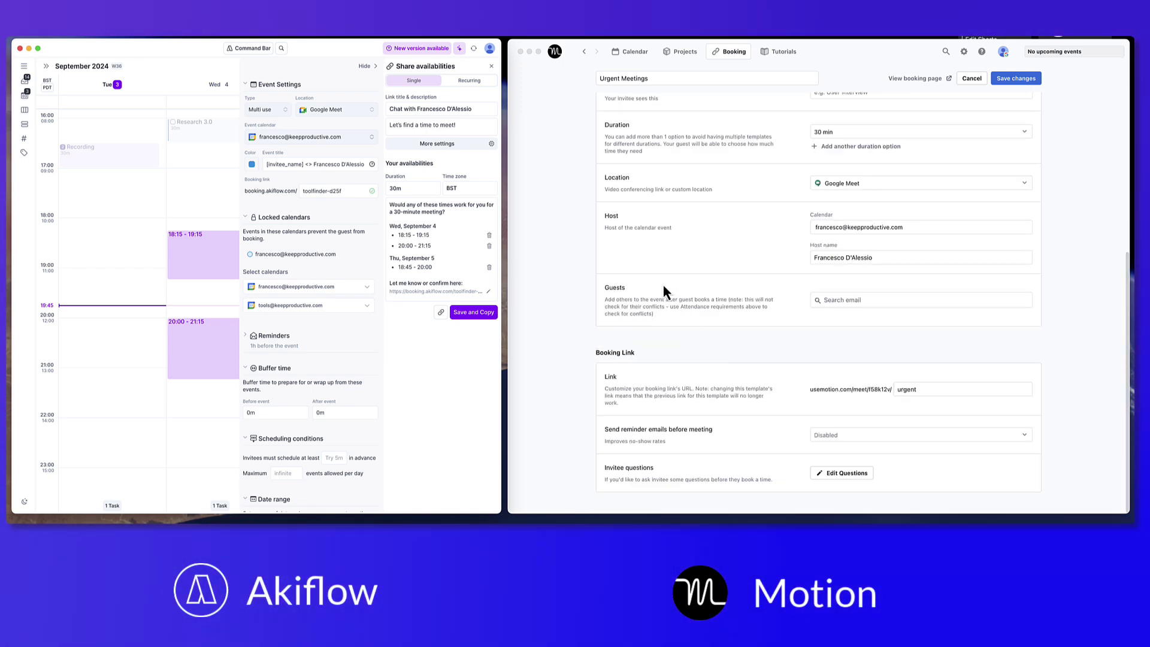
pyautogui.scroll(5, 664, 286)
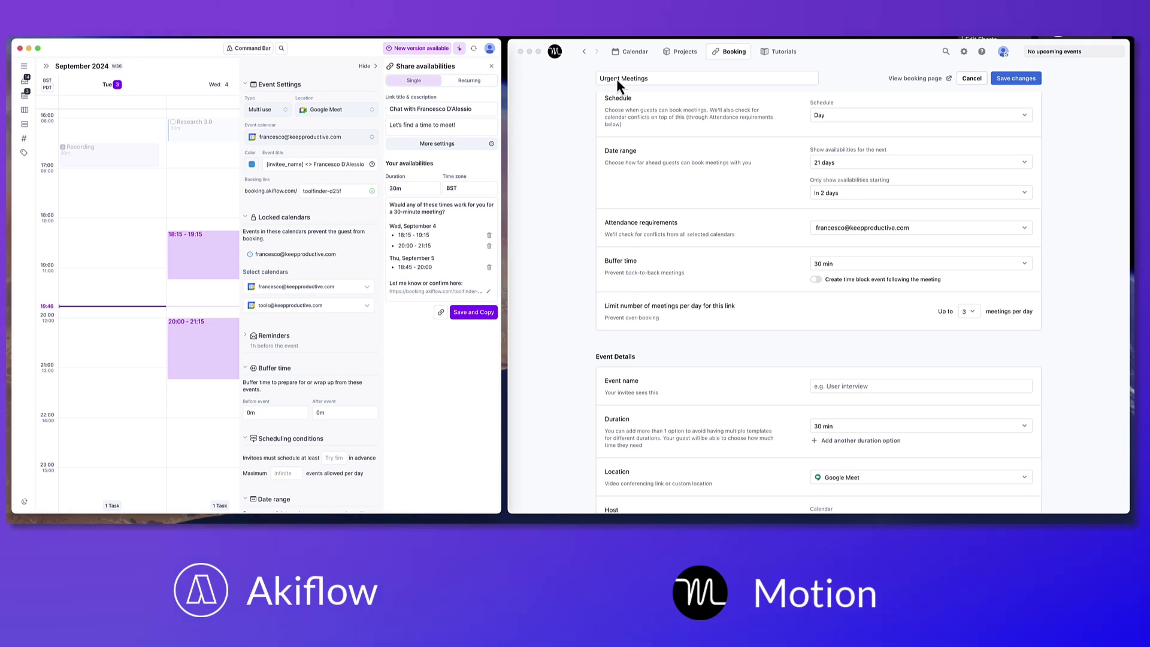
pyautogui.click(626, 53)
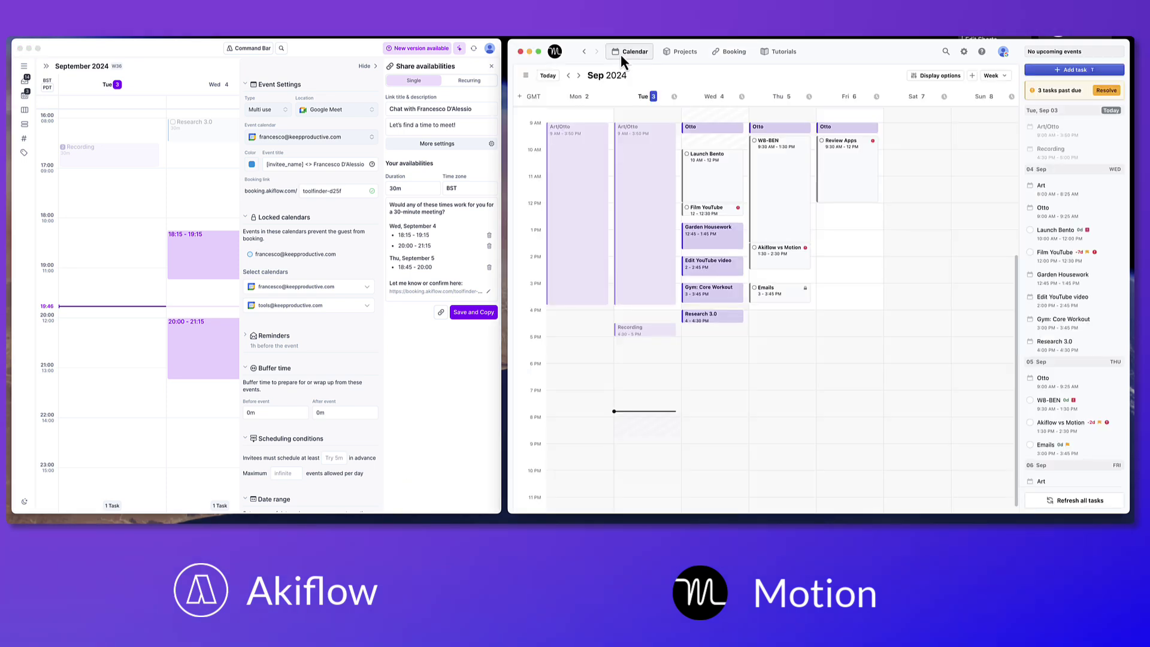
# - Show Akiflow's Inbox task list, then open its avatar account menu
pyautogui.click(25, 83)
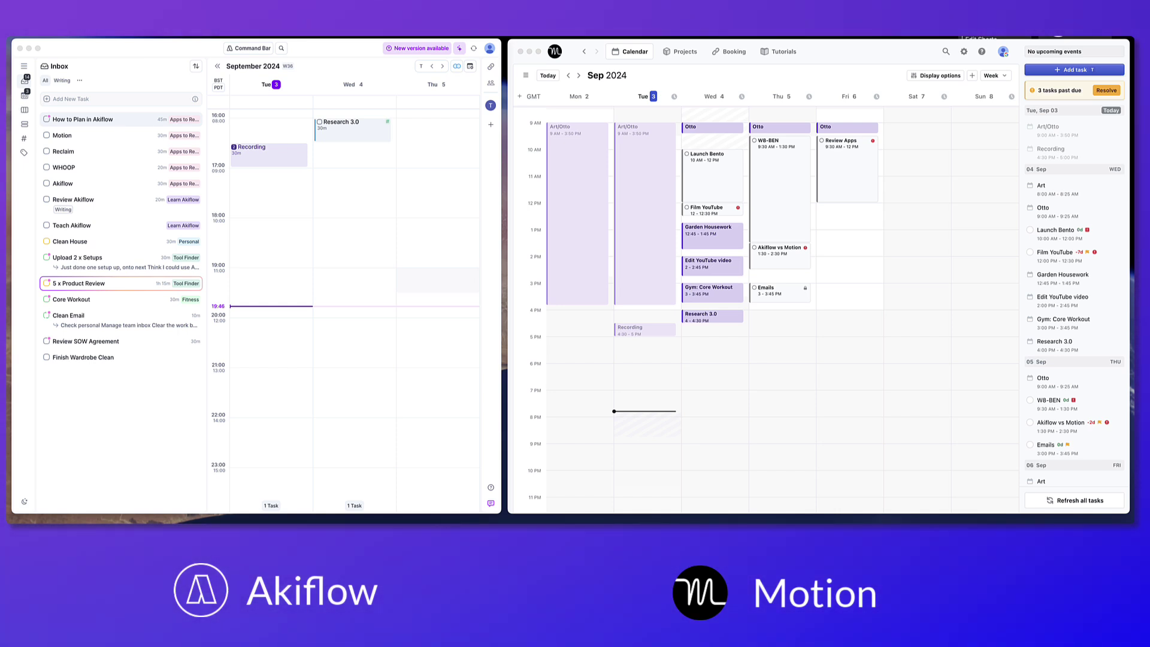
pyautogui.click(175, 446)
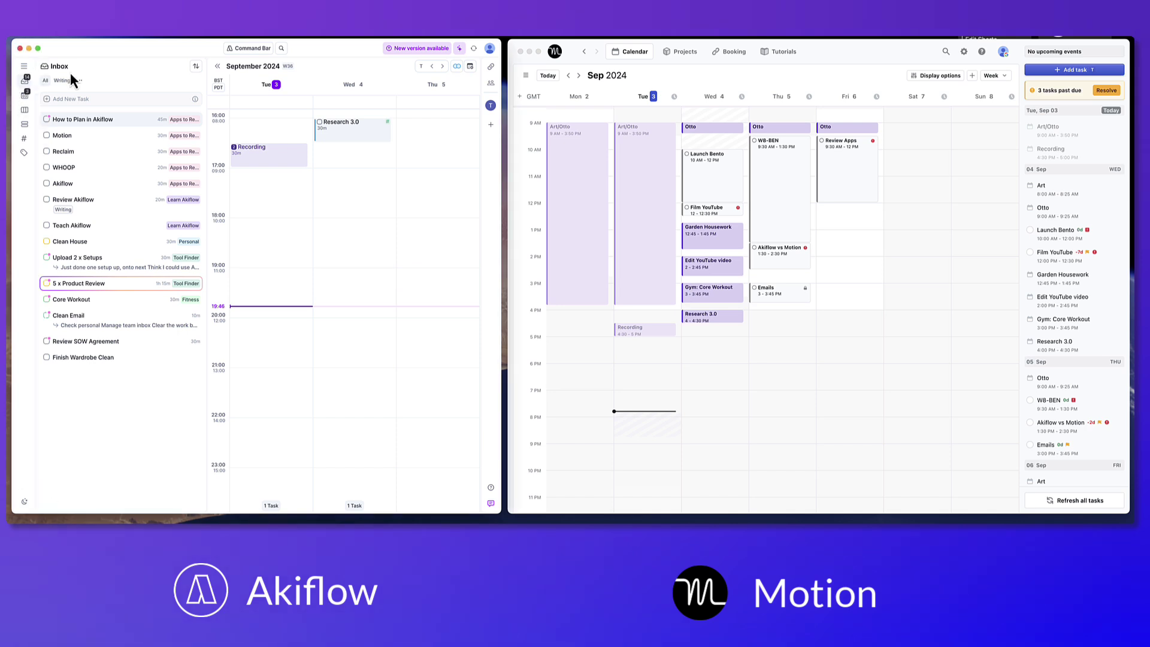
pyautogui.click(489, 49)
# - Open Akiflow's Integrations settings showing its connected apps
pyautogui.click(463, 80)
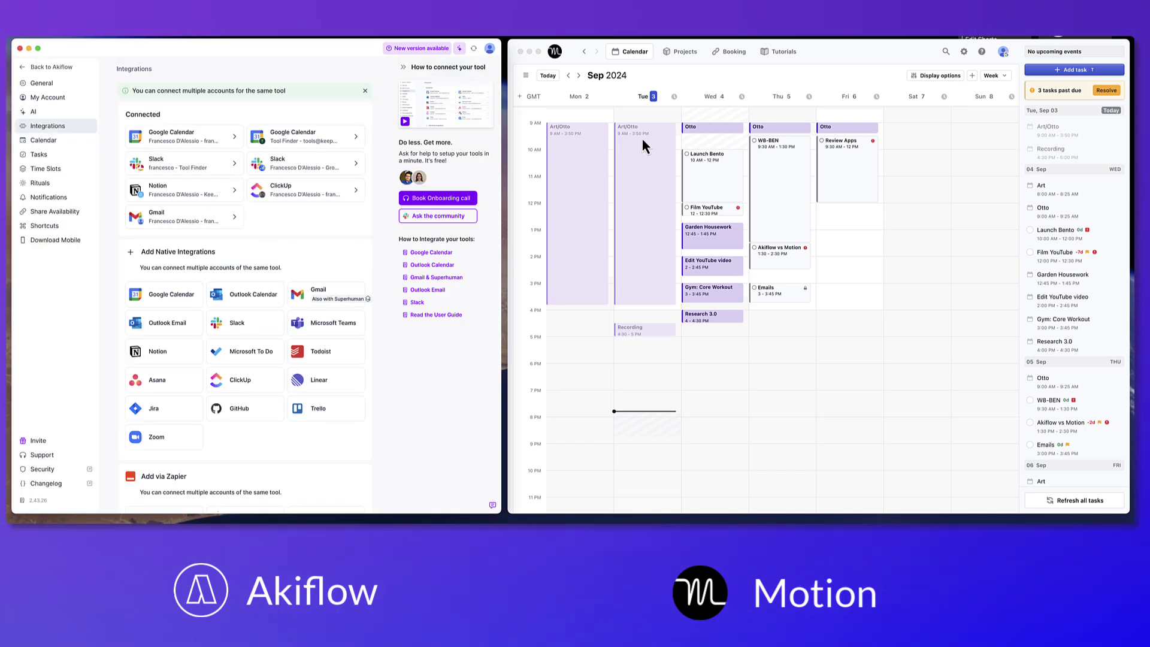
pyautogui.click(727, 74)
pyautogui.scroll(1, 695, 244)
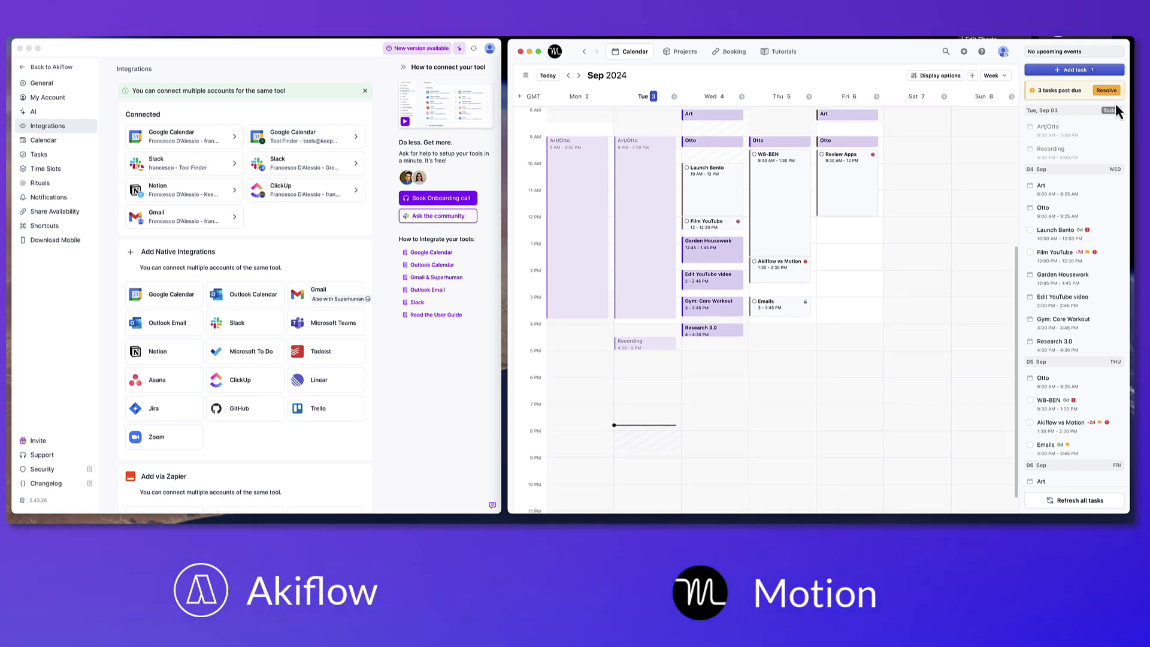
# - Review Motion's past-deadline tasks, then reset a day's hours so tasks reschedule
pyautogui.click(1104, 91)
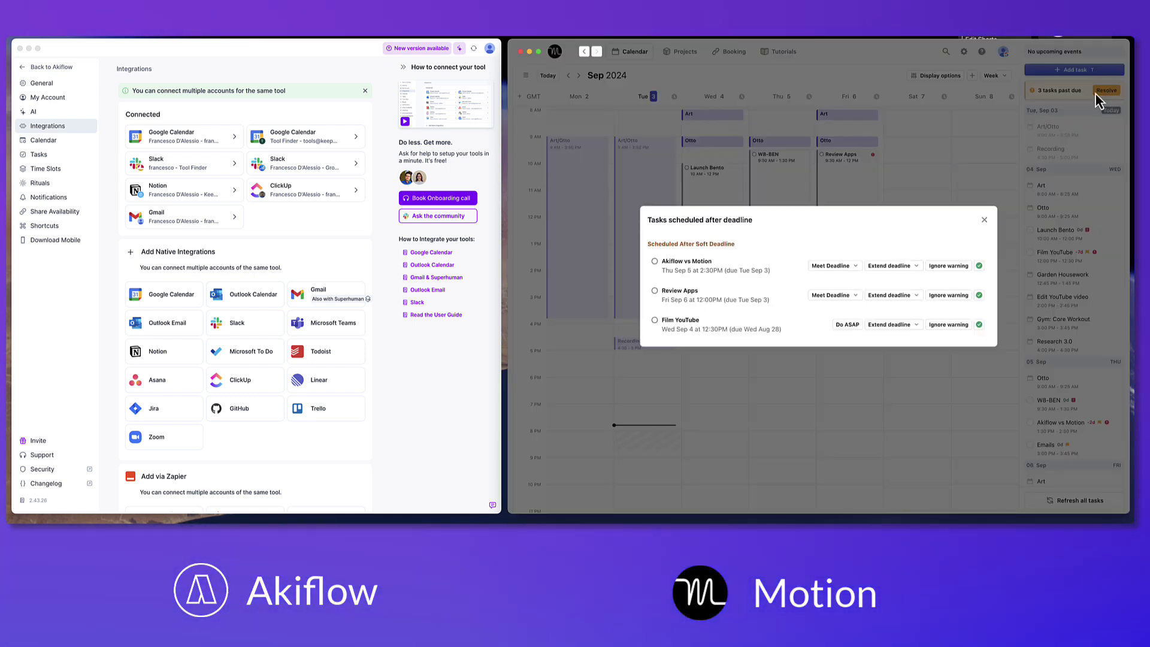
pyautogui.click(844, 264)
pyautogui.click(838, 259)
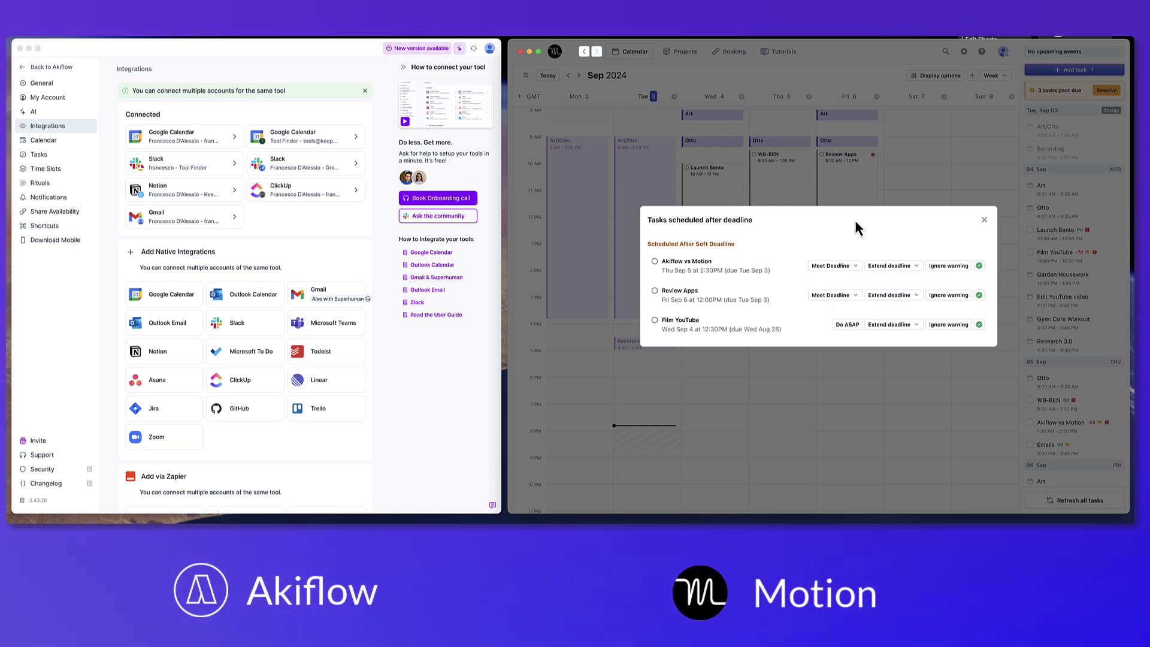
pyautogui.click(811, 167)
pyautogui.click(742, 97)
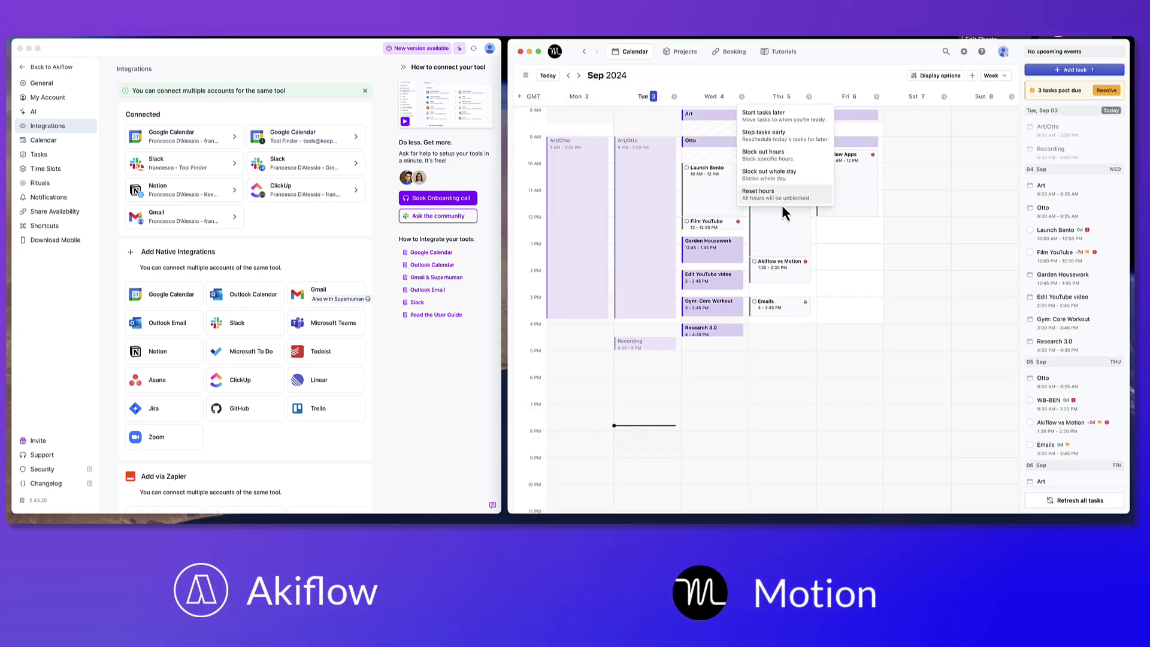
pyautogui.click(783, 193)
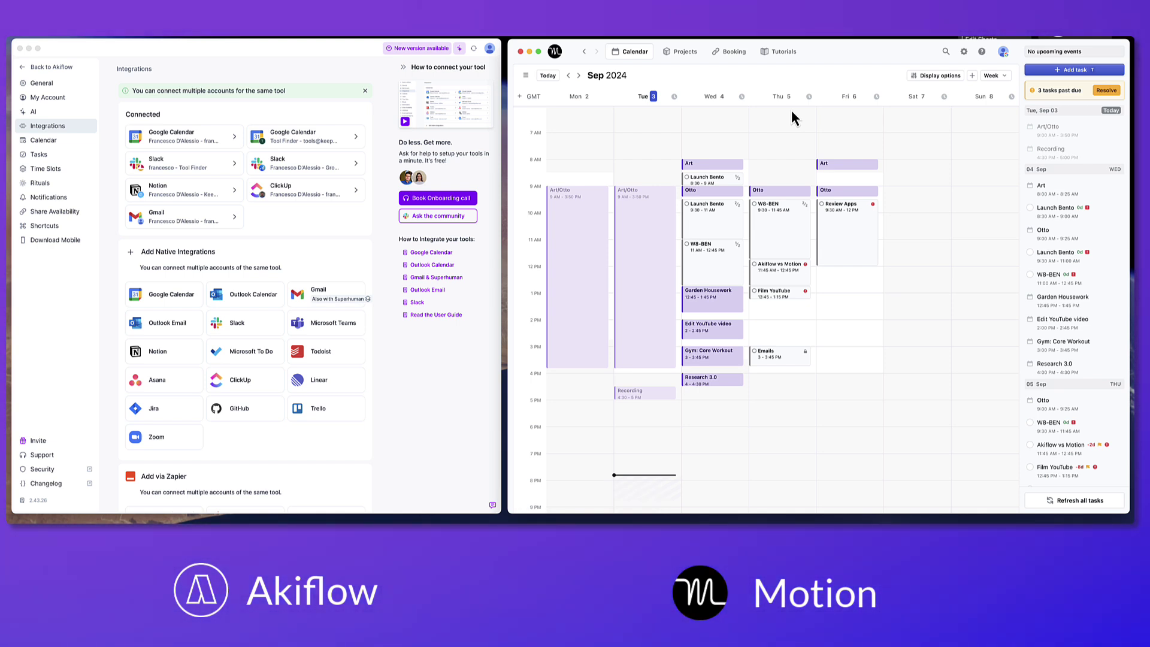
pyautogui.click(58, 72)
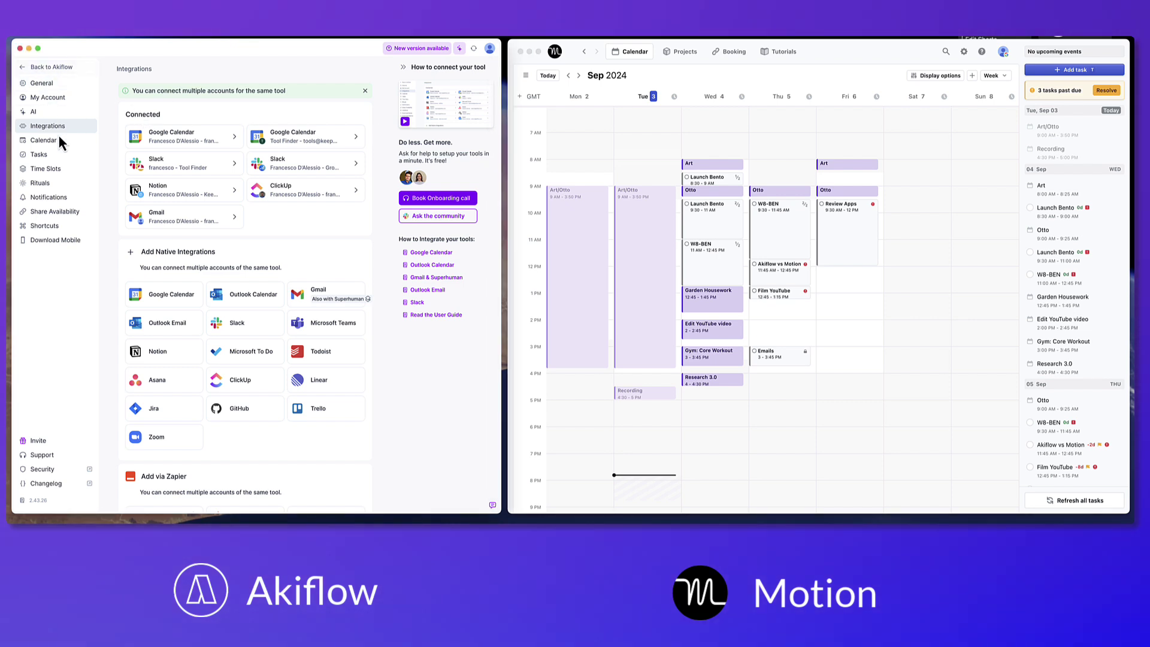
# - Open Tool Finder's Sunsama review and scroll through its ratings and the tool listing
pyautogui.click(50, 67)
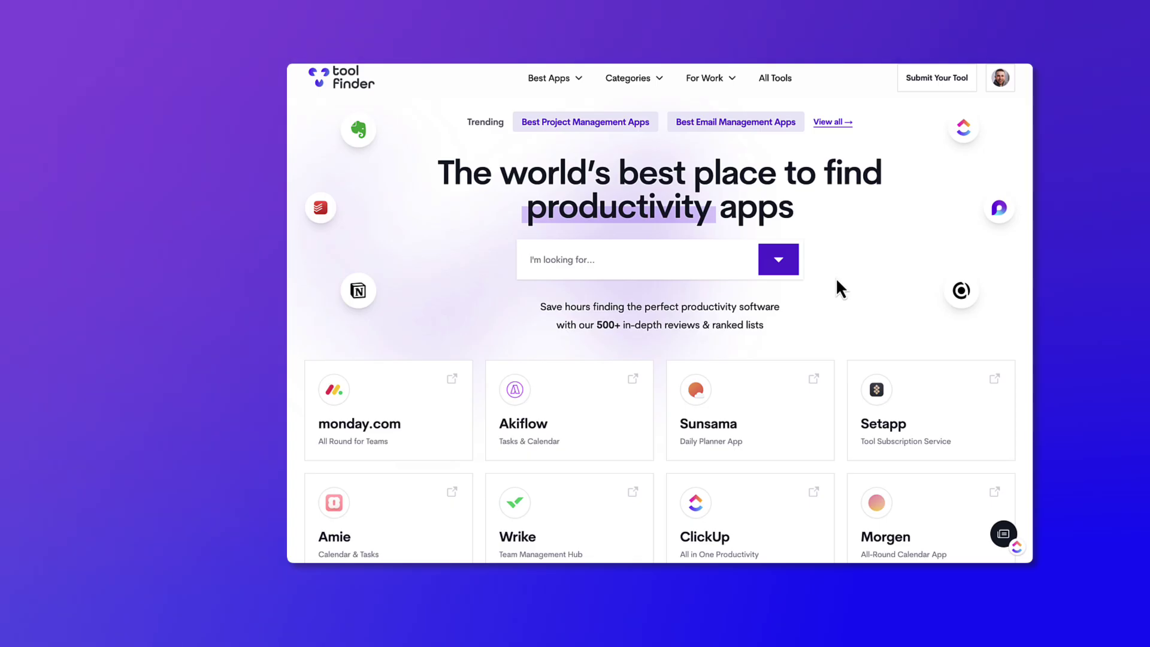
pyautogui.scroll(-2, 719, 365)
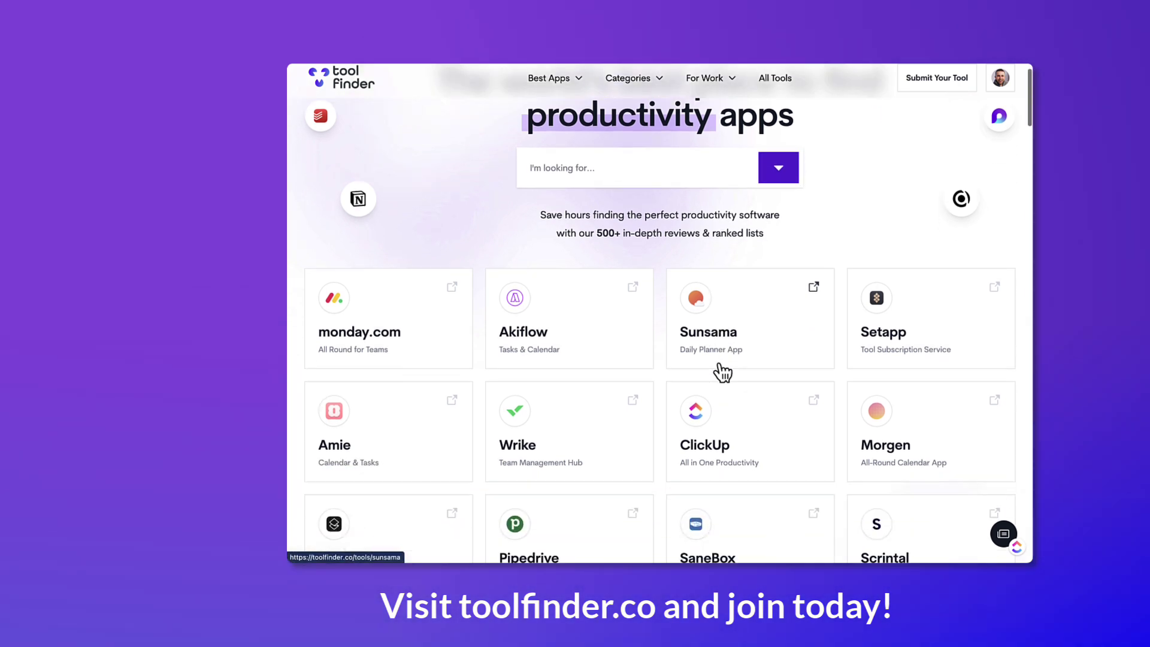
pyautogui.click(724, 330)
pyautogui.scroll(-10, 929, 252)
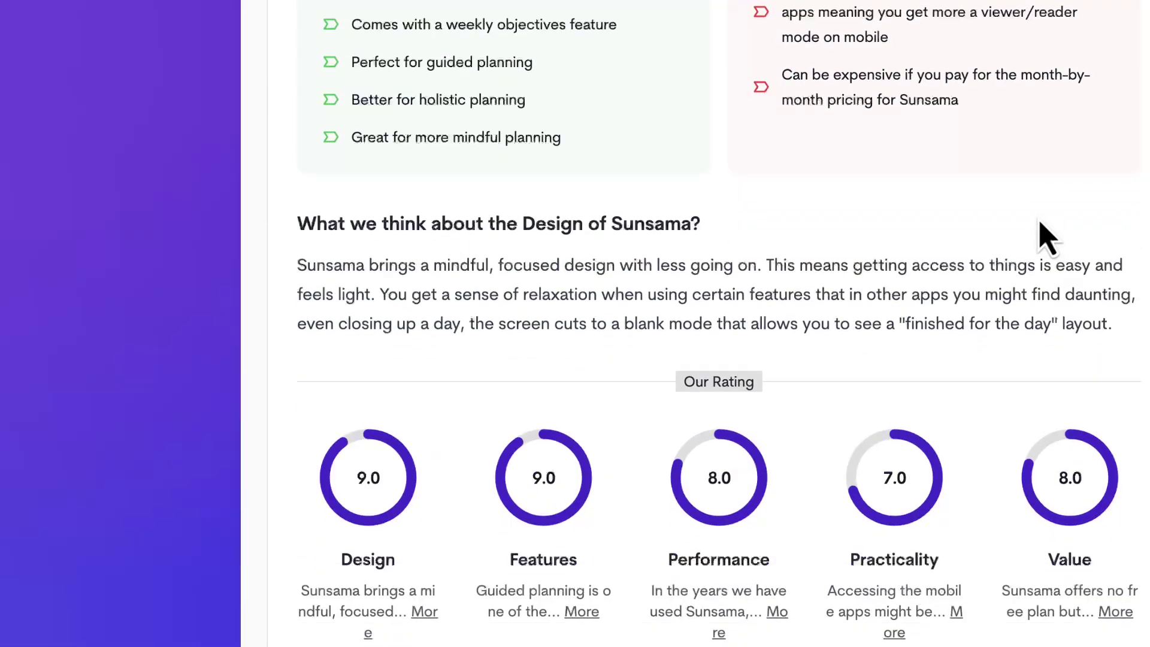
pyautogui.scroll(-10, 1046, 237)
pyautogui.scroll(12, 1046, 237)
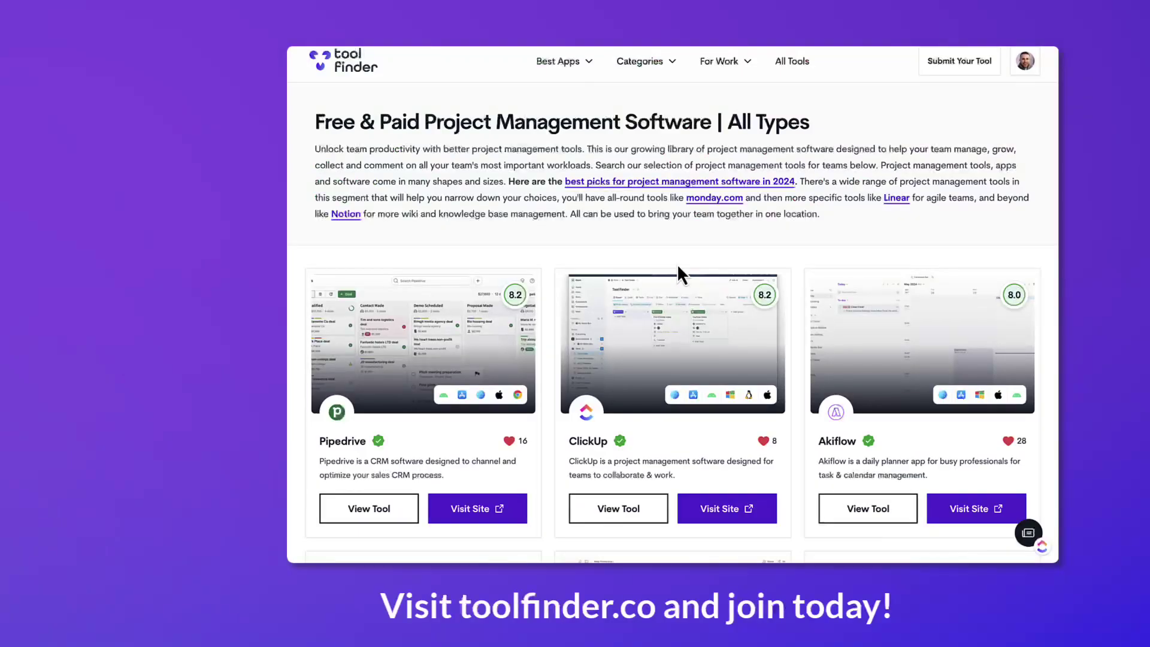
pyautogui.scroll(-6, 679, 266)
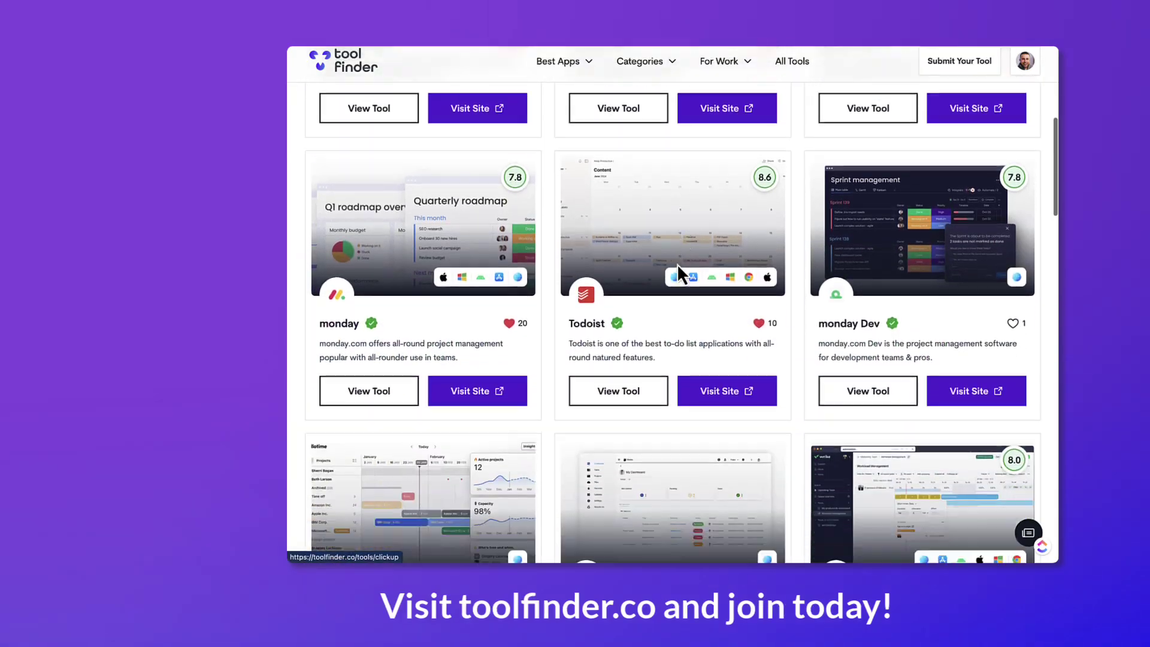